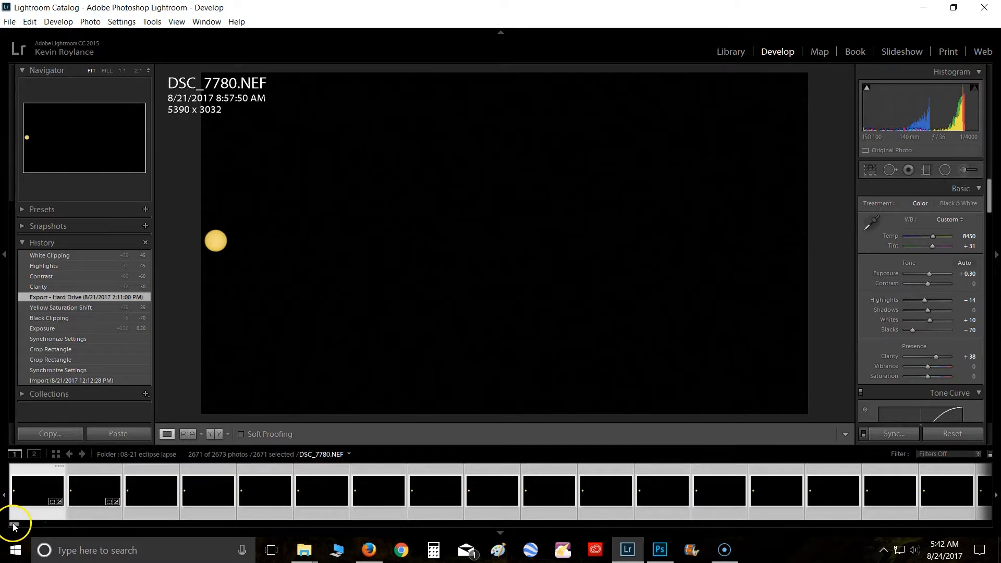
- Browse through the first part of the selected eclipse photos in the filmstrip
{"action": "left_click", "coordinate": [67, 524]}
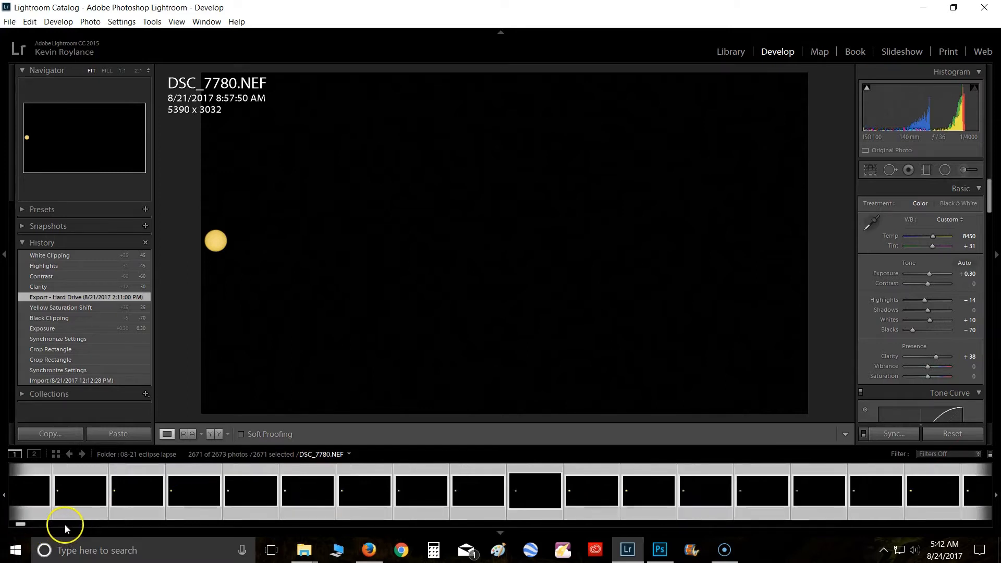
{"action": "left_click", "coordinate": [64, 524]}
{"action": "left_click", "coordinate": [90, 524]}
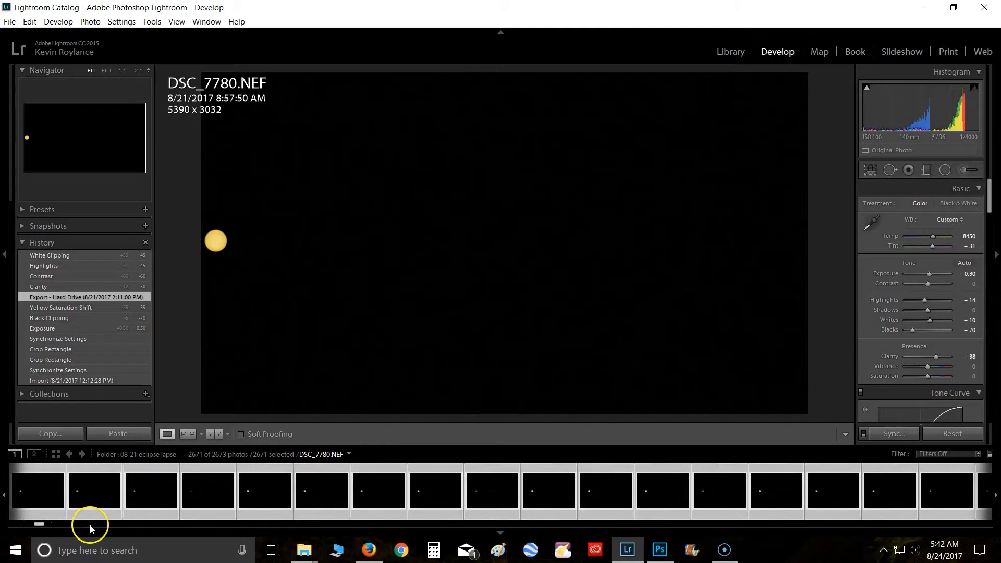
{"action": "left_click", "coordinate": [63, 525]}
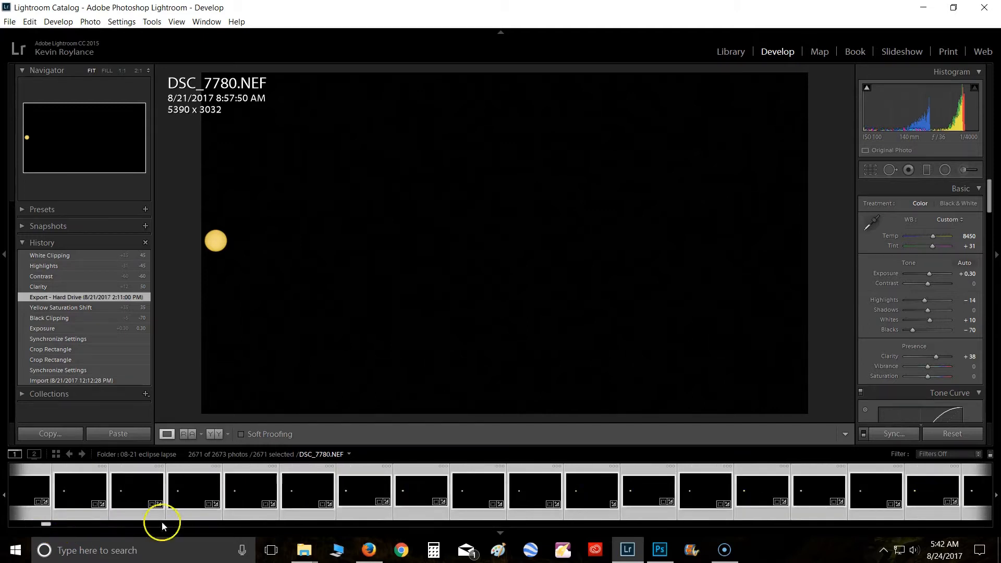
- Review the tone and tone curve adjustments of DSC_7780.NEF, compare before and after, and inspect its crop
{"action": "scroll", "coordinate": [883, 298], "scroll_direction": "down", "scroll_amount": 4}
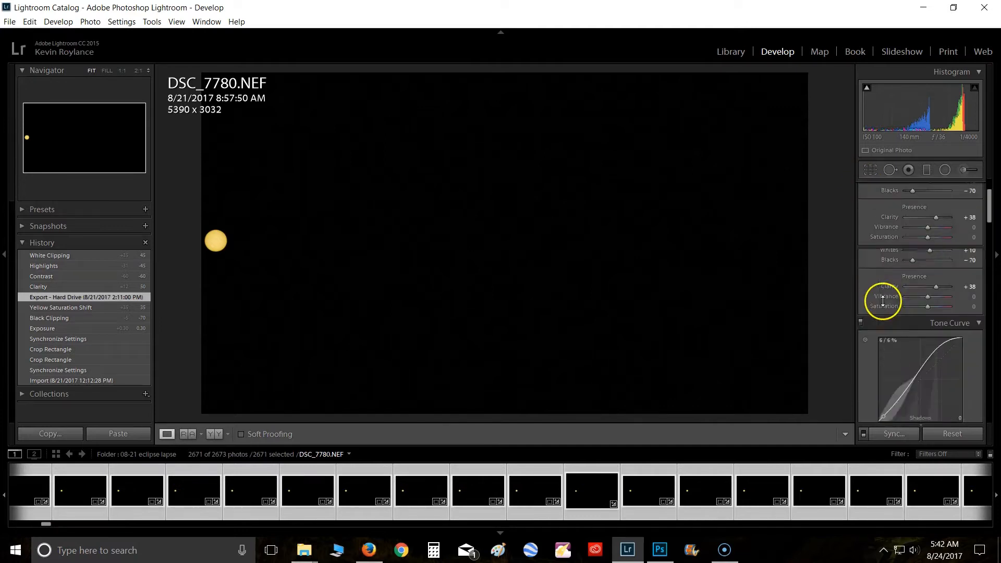
{"action": "scroll", "coordinate": [883, 300], "scroll_direction": "up", "scroll_amount": 2}
{"action": "key", "text": "backslash"}
{"action": "key", "text": "backslash"}
{"action": "key", "text": "backslash"}
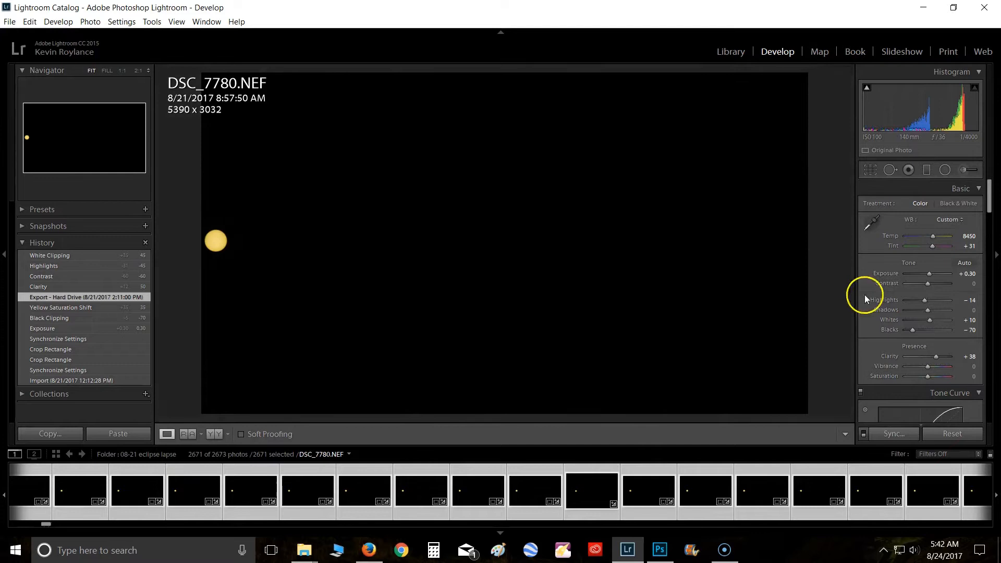
{"action": "left_click", "coordinate": [868, 172]}
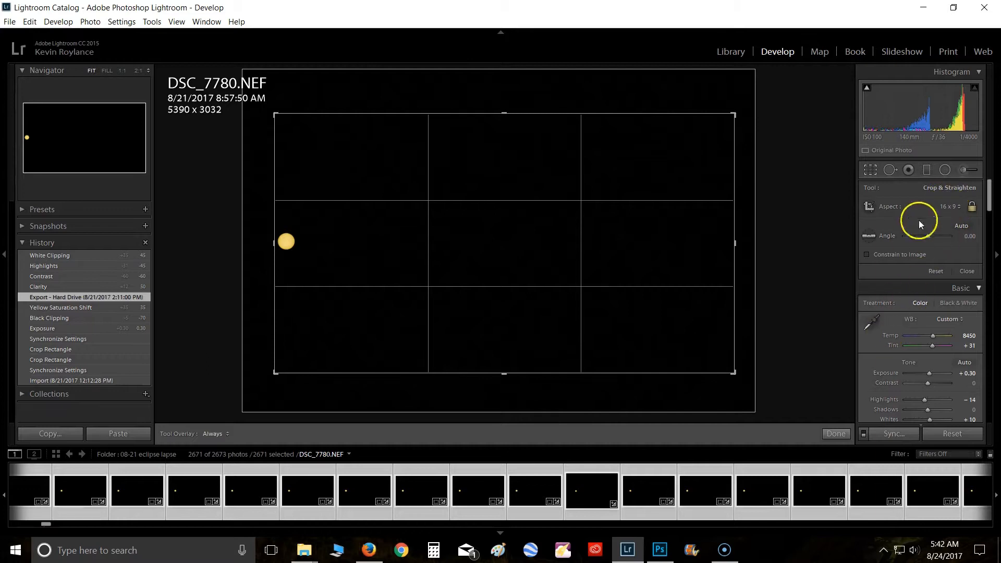
{"action": "left_click", "coordinate": [834, 434]}
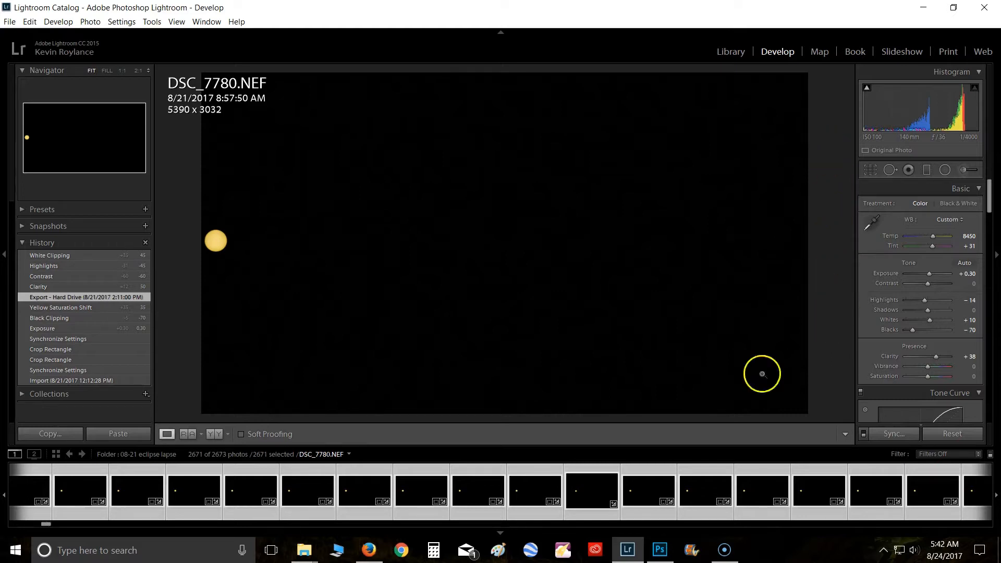
- Make DSC_9832.NEF the active photo among the selected frames and inspect its crop and straightening
{"action": "scroll", "coordinate": [154, 523], "scroll_direction": "down", "scroll_amount": 3}
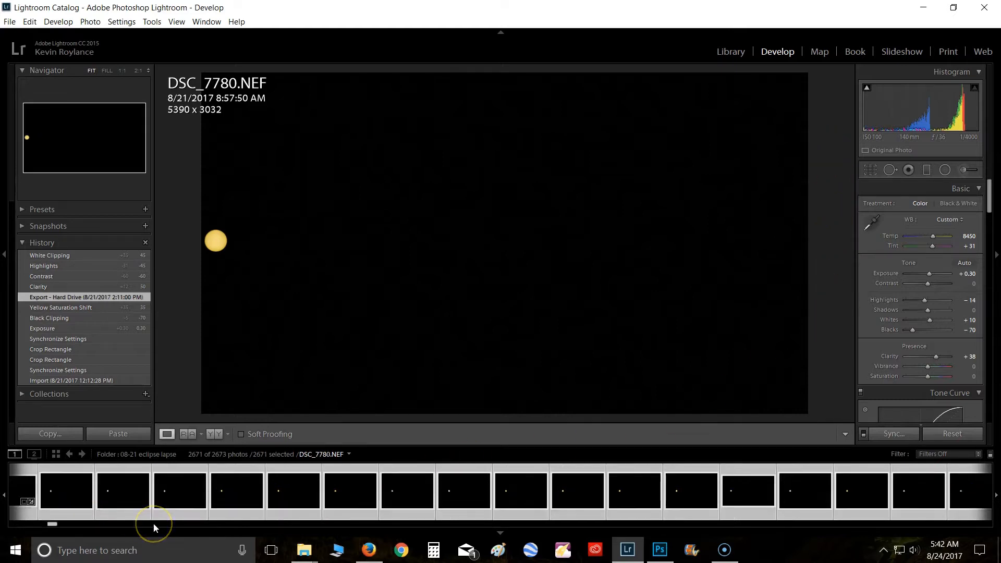
{"action": "left_click_drag", "start_coordinate": [65, 523], "coordinate": [748, 521]}
{"action": "left_click", "coordinate": [712, 499]}
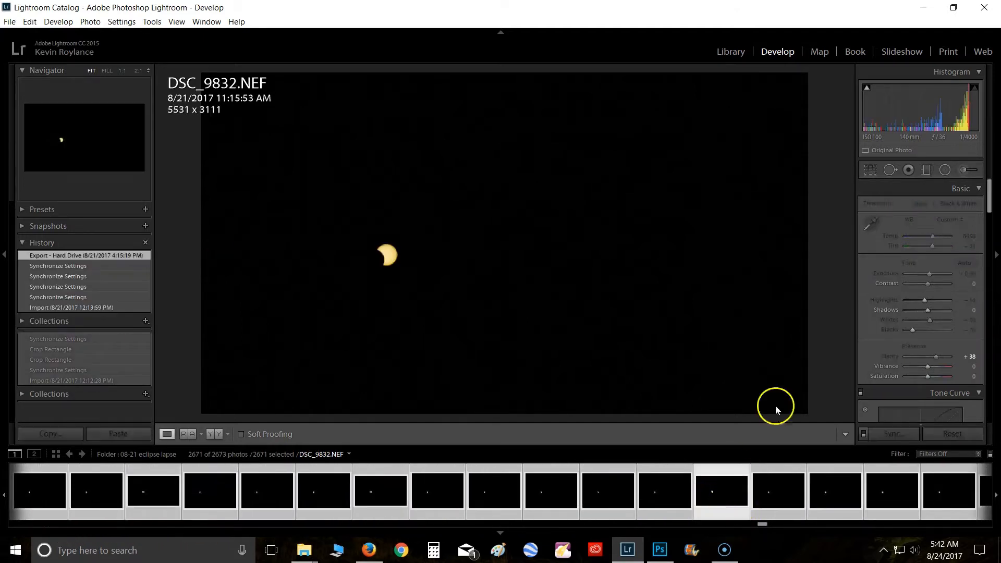
{"action": "left_click", "coordinate": [870, 171]}
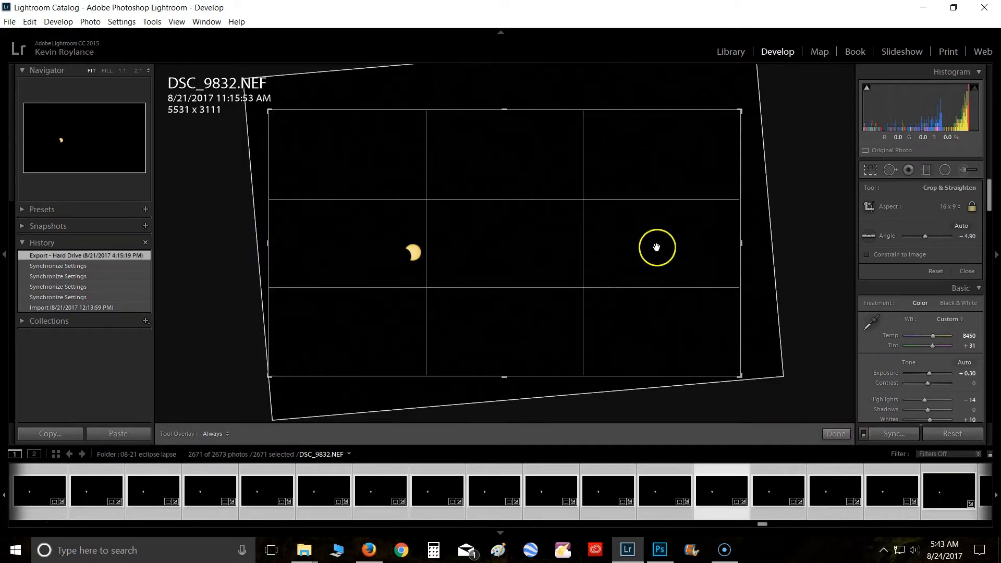
{"action": "left_click", "coordinate": [836, 434]}
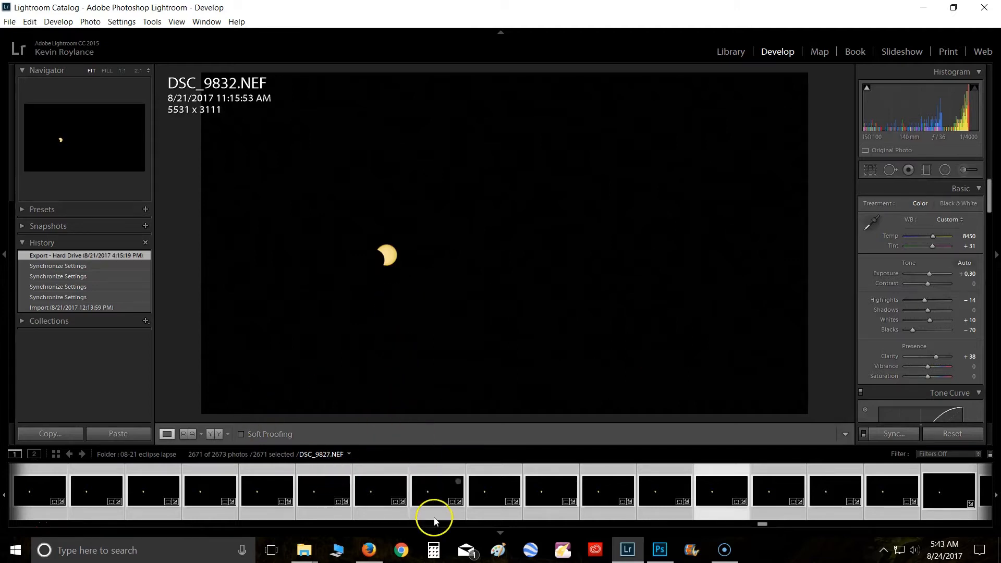
{"action": "left_click", "coordinate": [423, 506]}
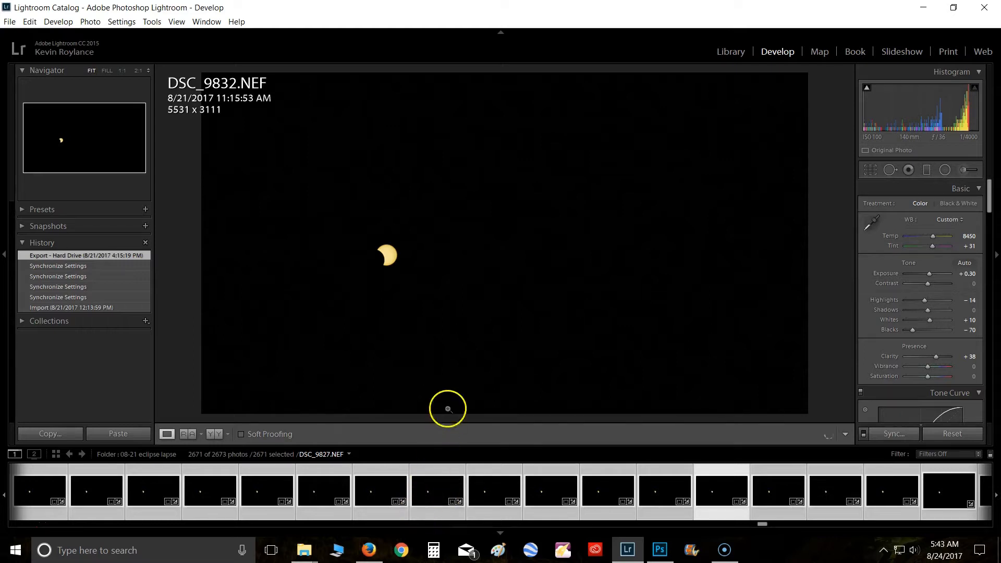
- Review the selected photos' export settings, including destination folder, file format, image sizing and watermark, and close them without exporting
{"action": "key", "text": "ctrl+shift+e"}
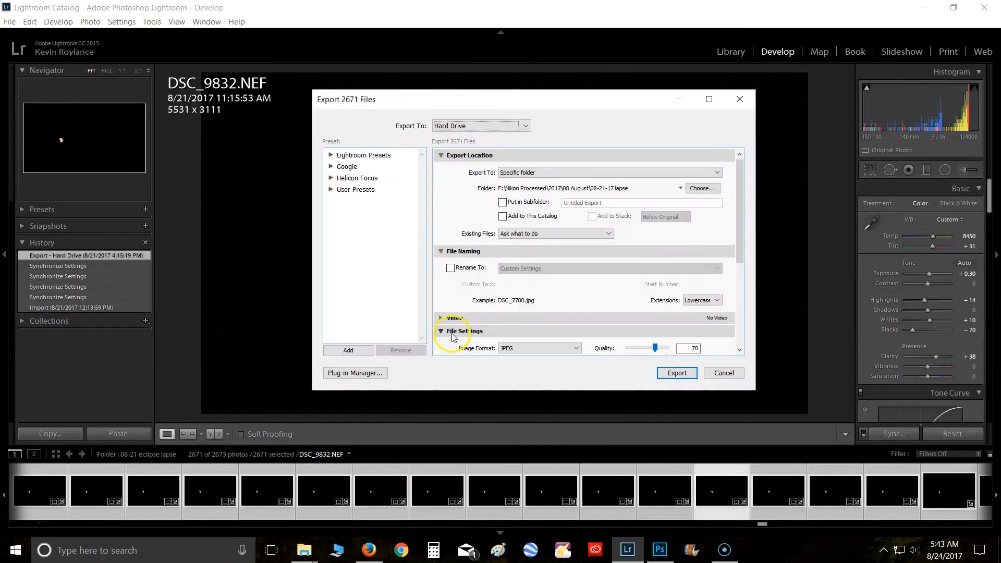
{"action": "left_click", "coordinate": [701, 188]}
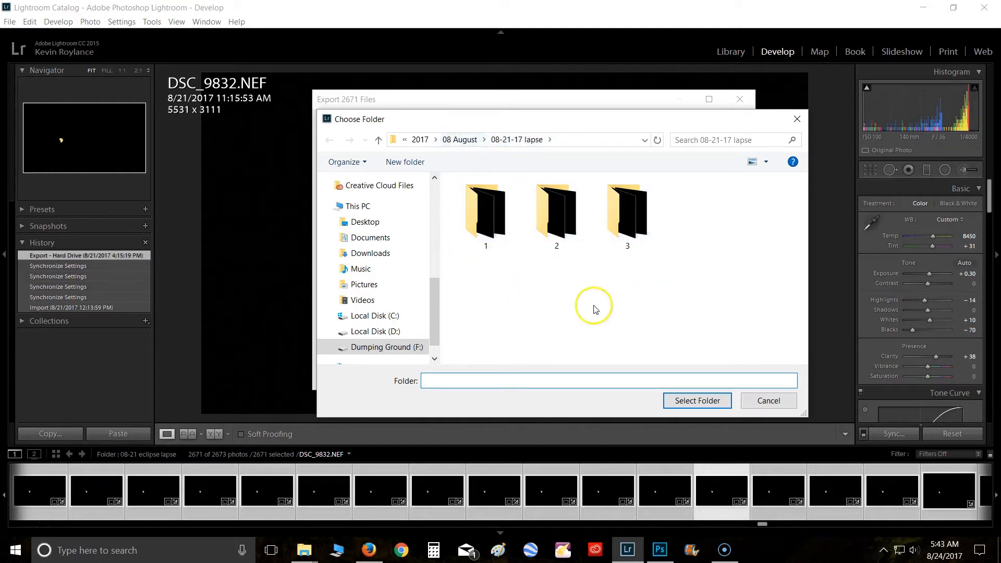
{"action": "left_click", "coordinate": [697, 400]}
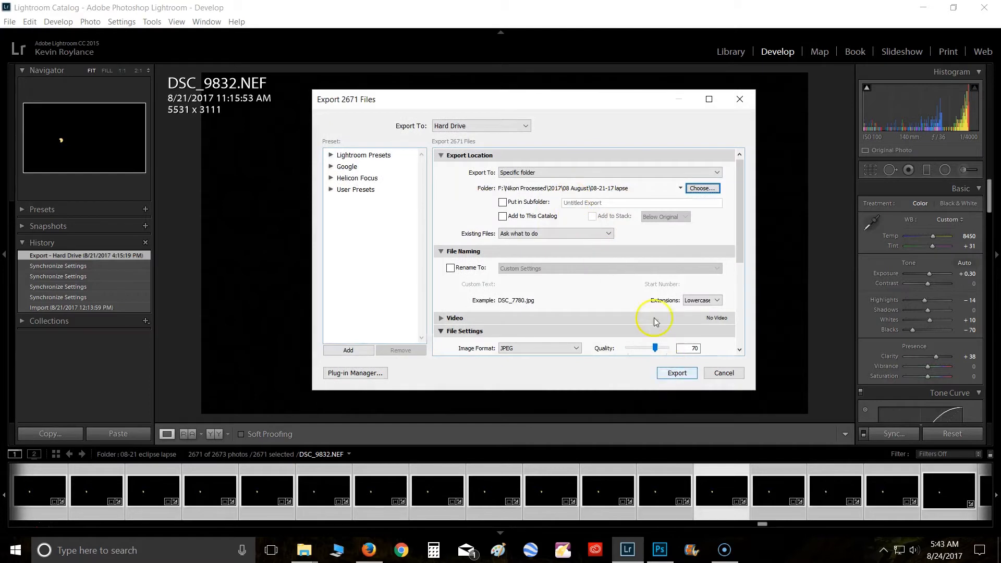
{"action": "scroll", "coordinate": [744, 251], "scroll_direction": "down", "scroll_amount": 3}
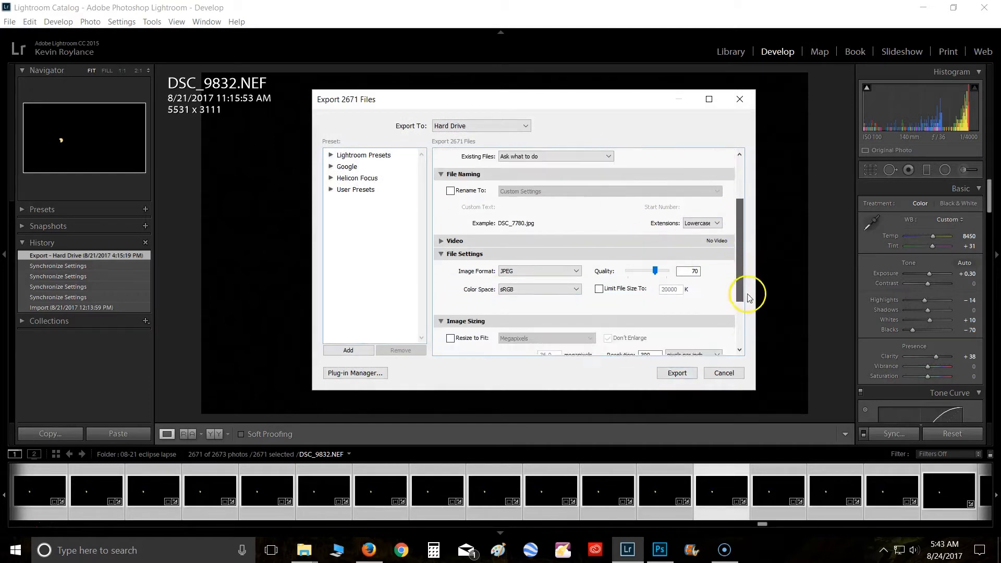
{"action": "scroll", "coordinate": [751, 305], "scroll_direction": "down", "scroll_amount": 2}
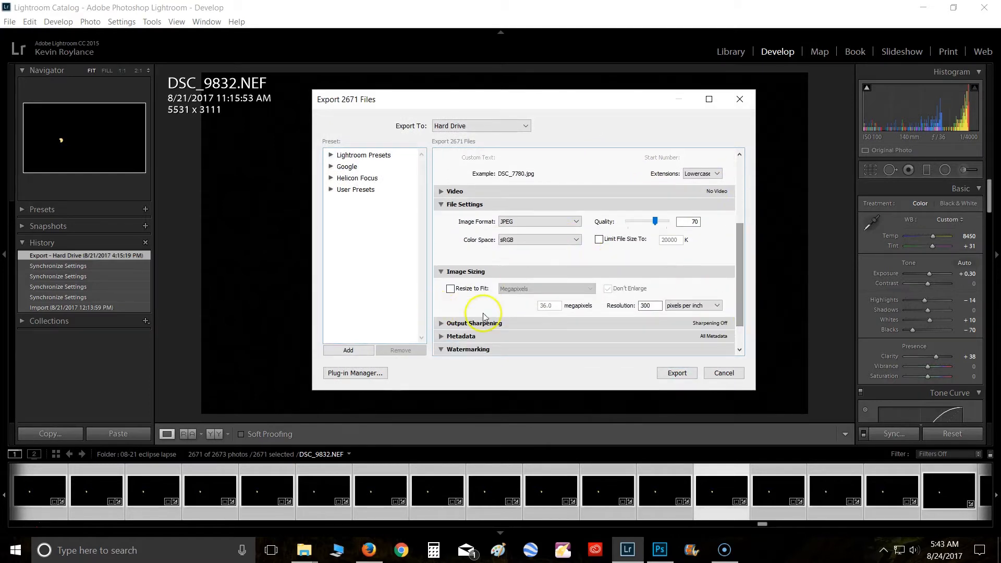
{"action": "scroll", "coordinate": [739, 308], "scroll_direction": "down", "scroll_amount": 2}
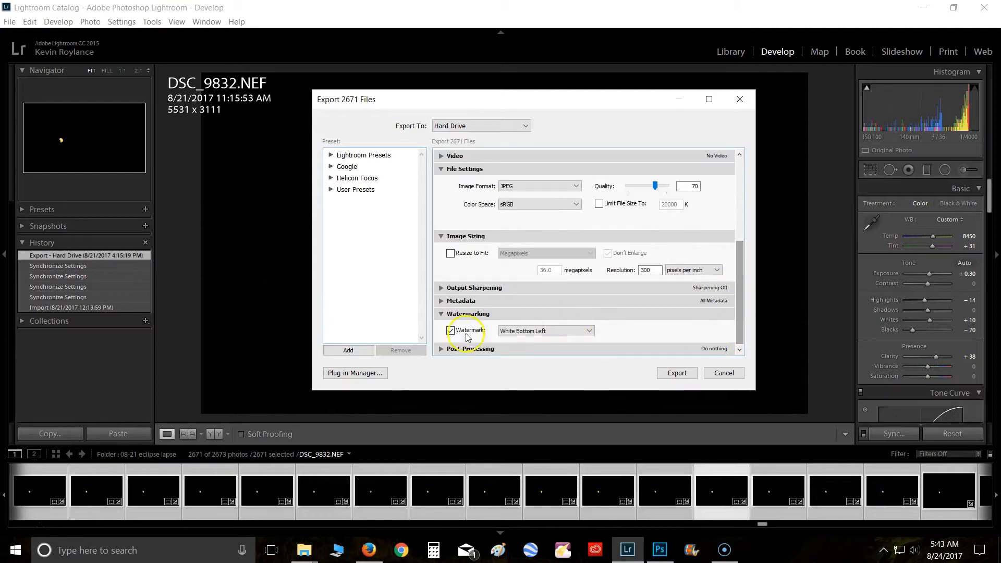
{"action": "left_click", "coordinate": [723, 373]}
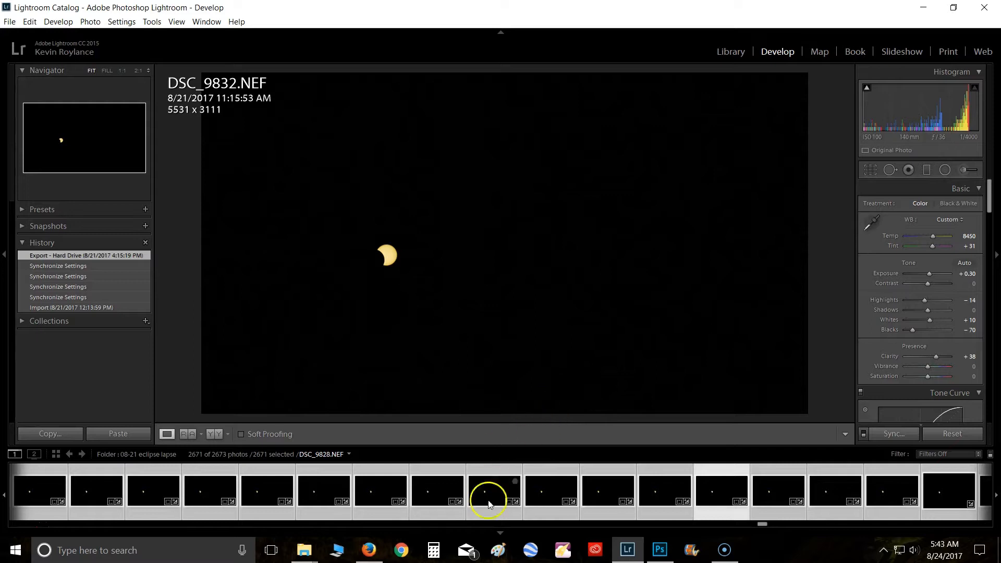
- Switch to the 08-21-17 lapse folder in File Explorer, look through the numbered frames in subfolder 1, and return to the parent folder
{"action": "mouse_move", "coordinate": [304, 549]}
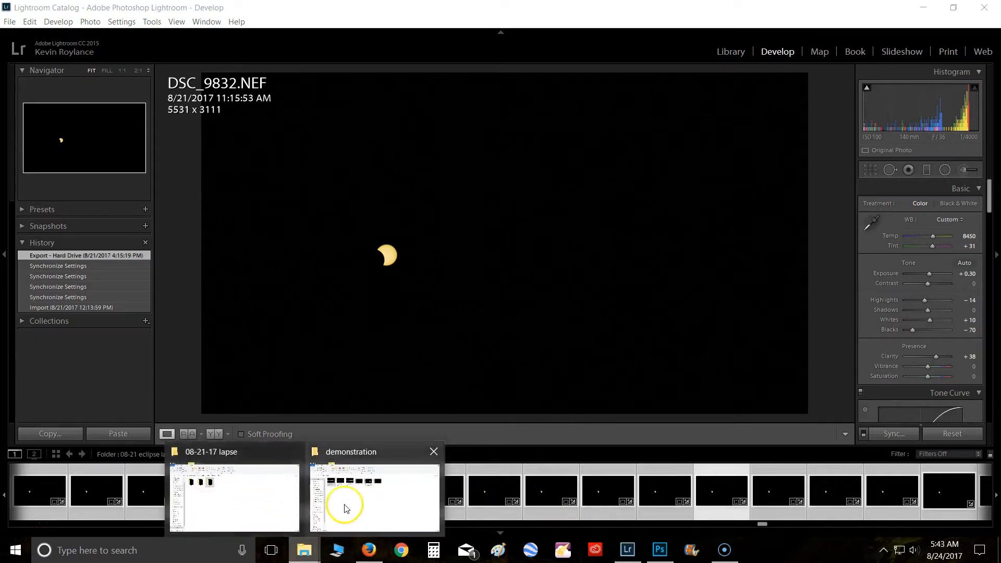
{"action": "left_click", "coordinate": [260, 509]}
{"action": "double_click", "coordinate": [166, 149]}
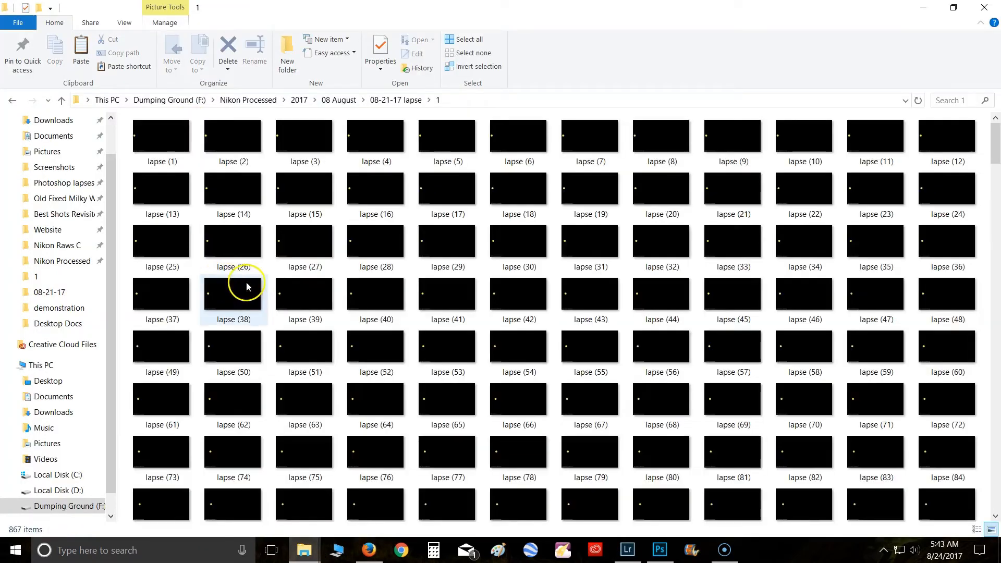
{"action": "scroll", "coordinate": [281, 303], "scroll_direction": "down", "scroll_amount": 10}
{"action": "scroll", "coordinate": [290, 312], "scroll_direction": "down", "scroll_amount": 5}
{"action": "left_click_drag", "start_coordinate": [997, 276], "coordinate": [869, 502]}
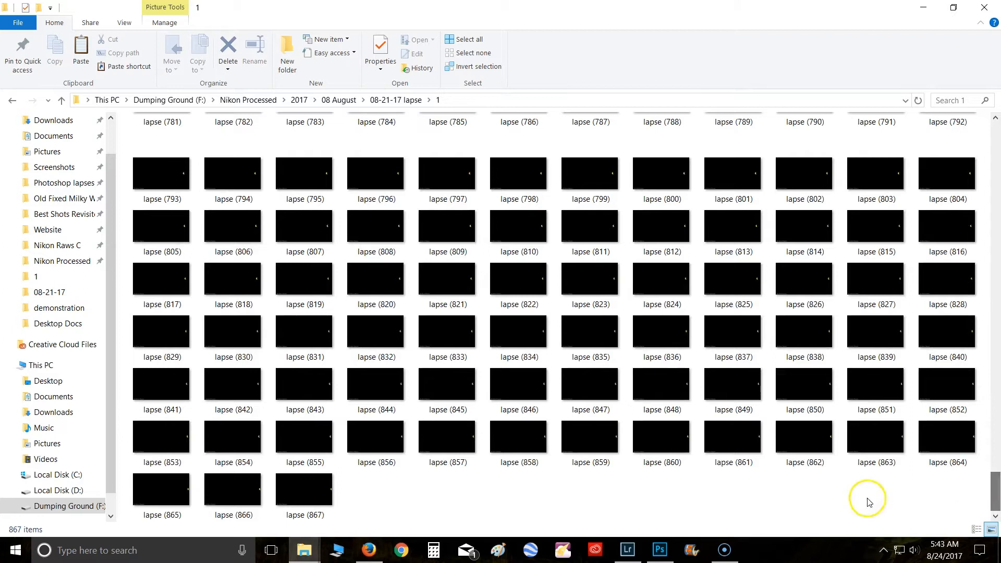
{"action": "left_click_drag", "start_coordinate": [997, 496], "coordinate": [977, 139]}
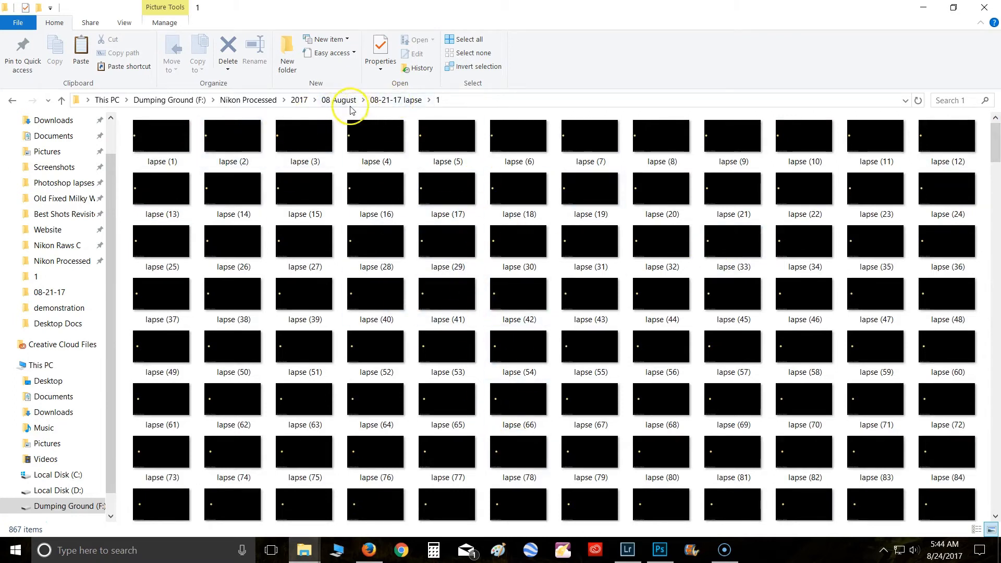
{"action": "left_click", "coordinate": [392, 100]}
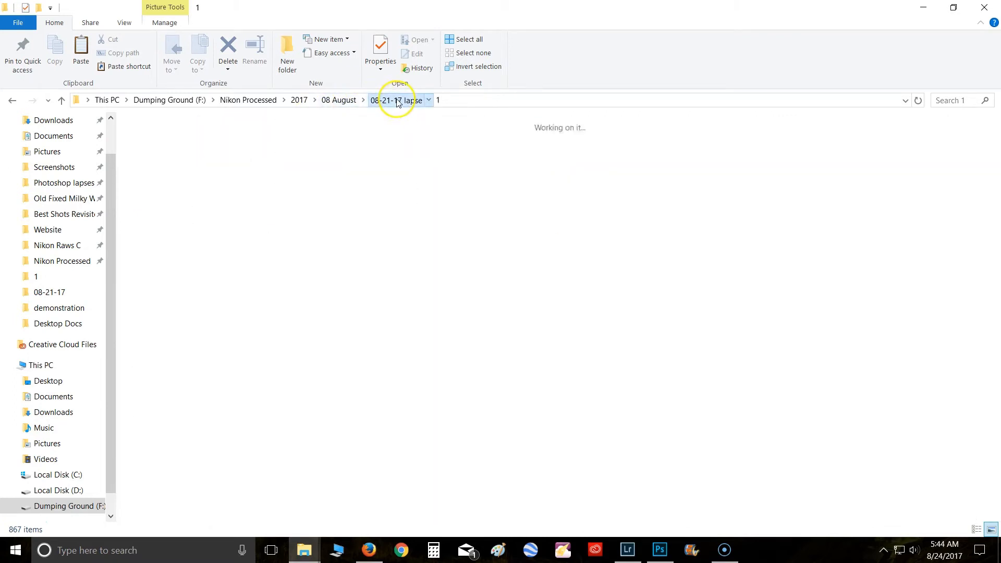
- Switch to Photoshop and open lapse (1) from subfolder 1 of 08-21-17 lapse as an image sequence
{"action": "left_click", "coordinate": [661, 550]}
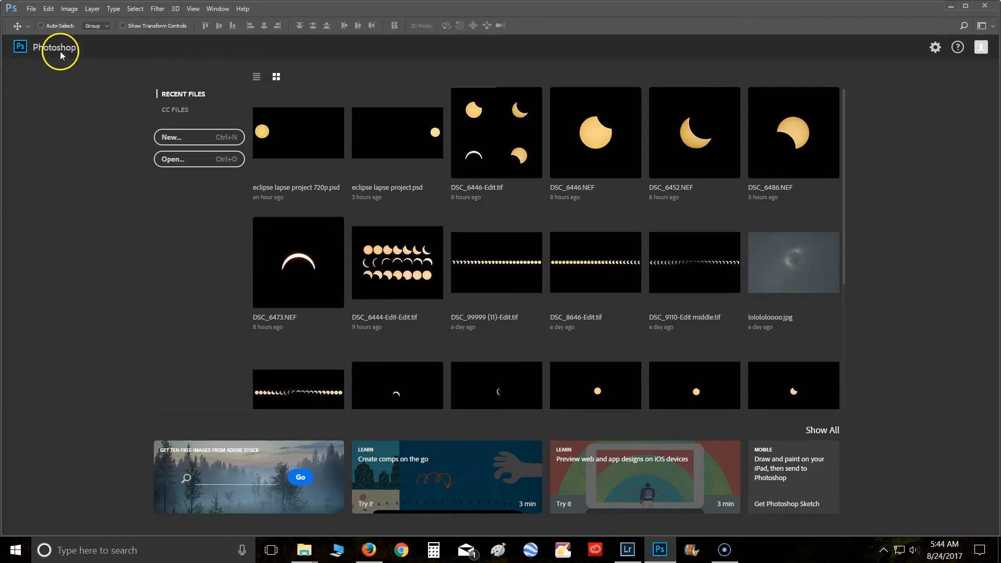
{"action": "left_click", "coordinate": [32, 9]}
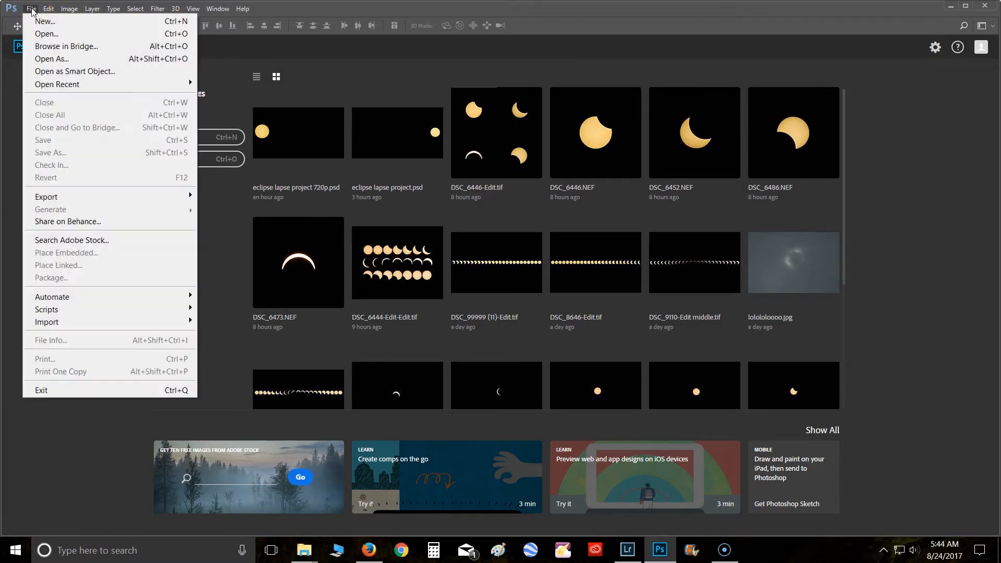
{"action": "left_click", "coordinate": [227, 195]}
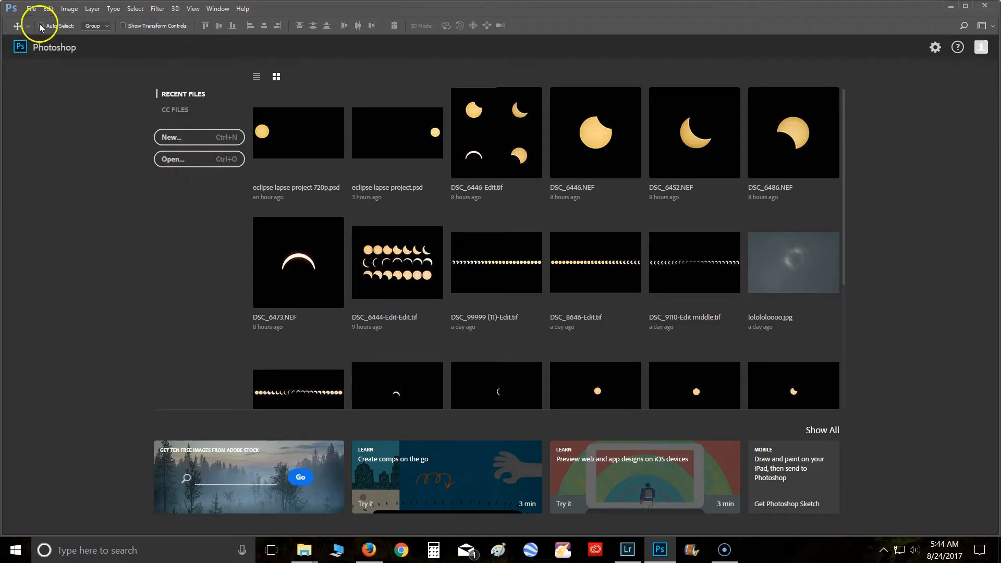
{"action": "left_click", "coordinate": [31, 9]}
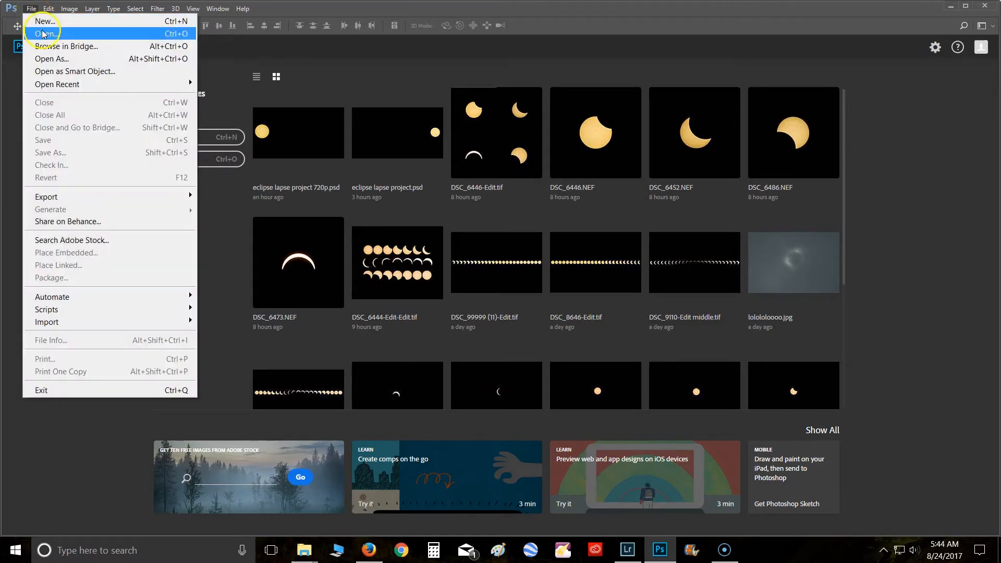
{"action": "left_click", "coordinate": [45, 34]}
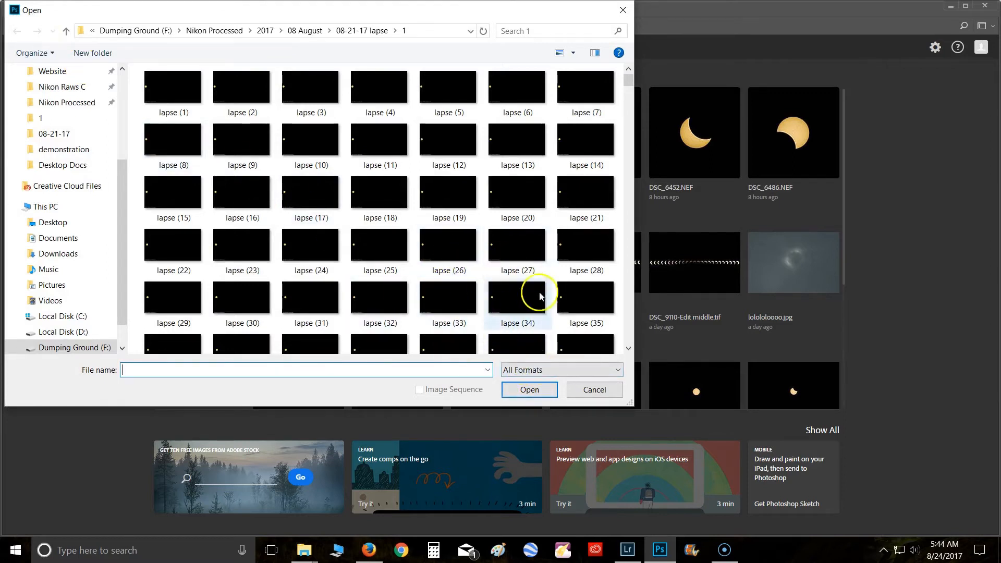
{"action": "left_click", "coordinate": [362, 30]}
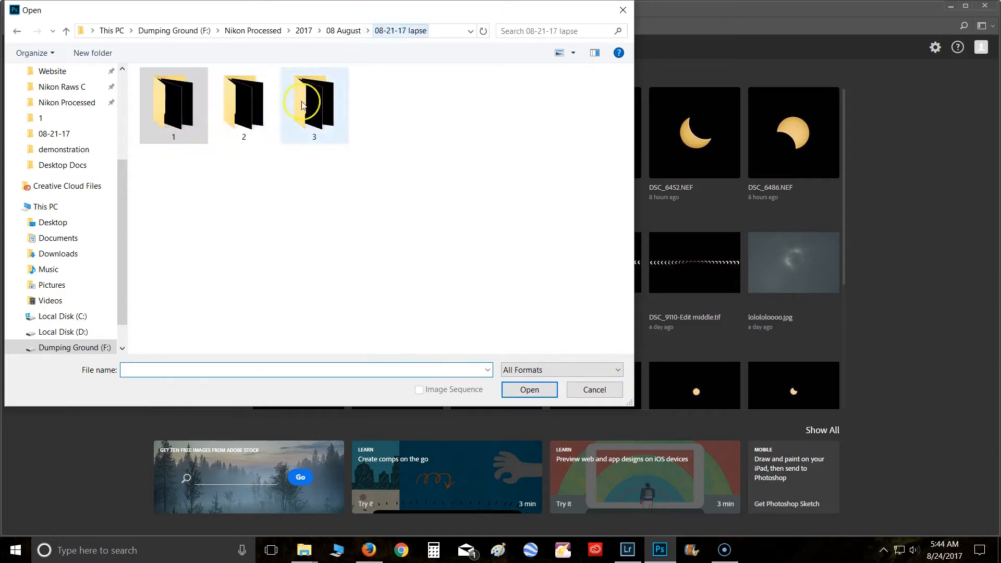
{"action": "double_click", "coordinate": [183, 124]}
{"action": "left_click", "coordinate": [167, 97]}
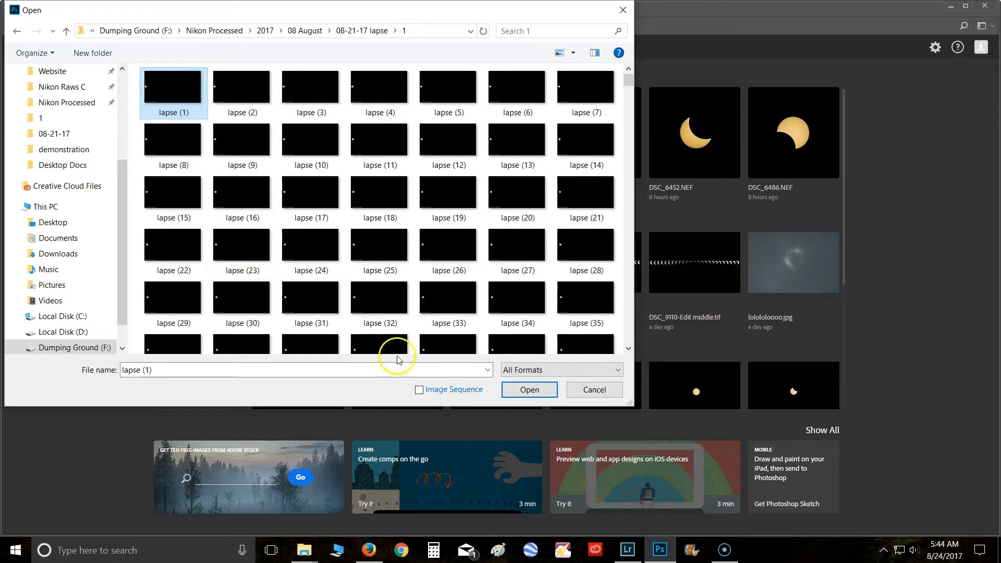
{"action": "left_click", "coordinate": [419, 390]}
{"action": "left_click", "coordinate": [529, 390]}
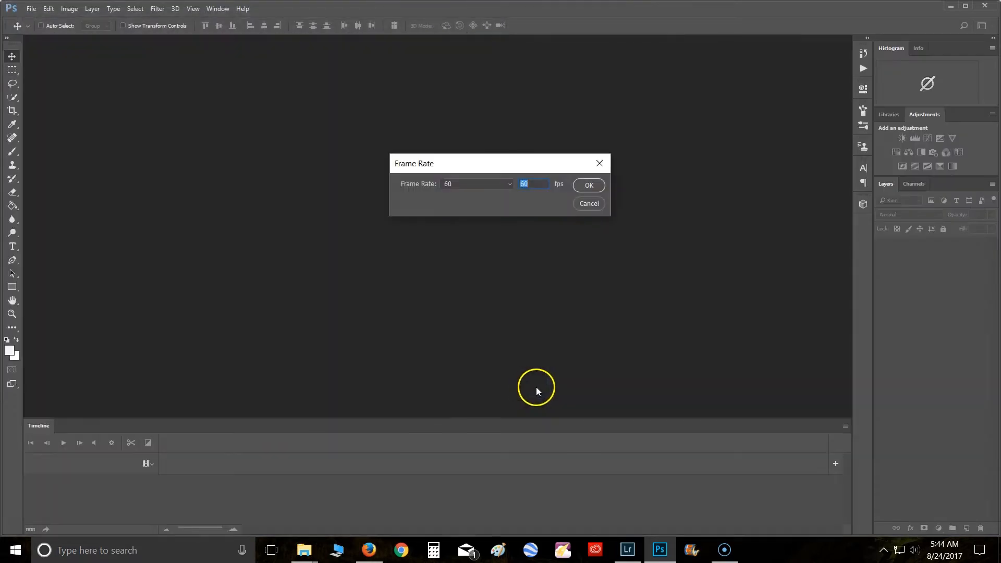
- Import the image sequence at a frame rate of 60 fps
{"action": "left_click", "coordinate": [505, 188]}
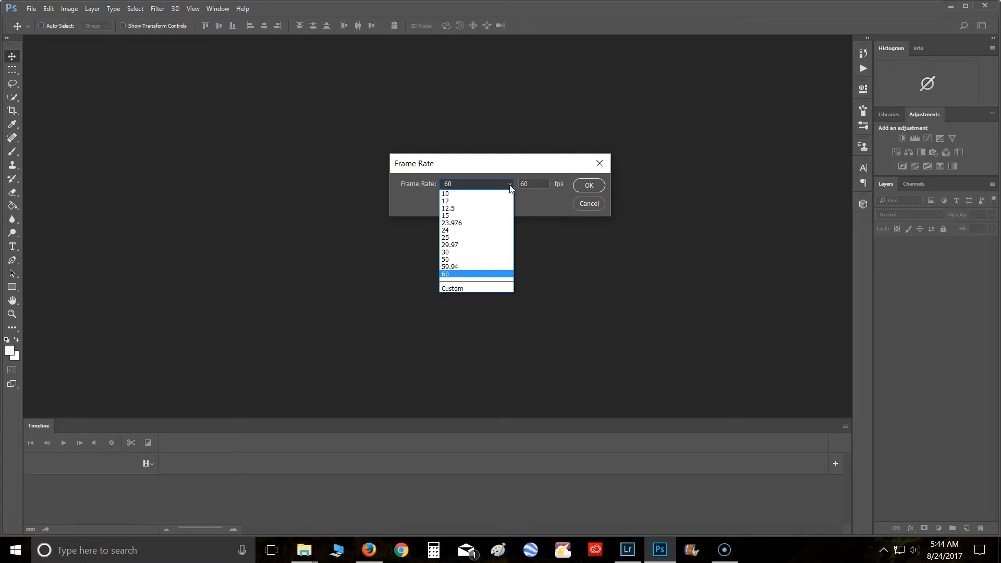
{"action": "left_click", "coordinate": [510, 188]}
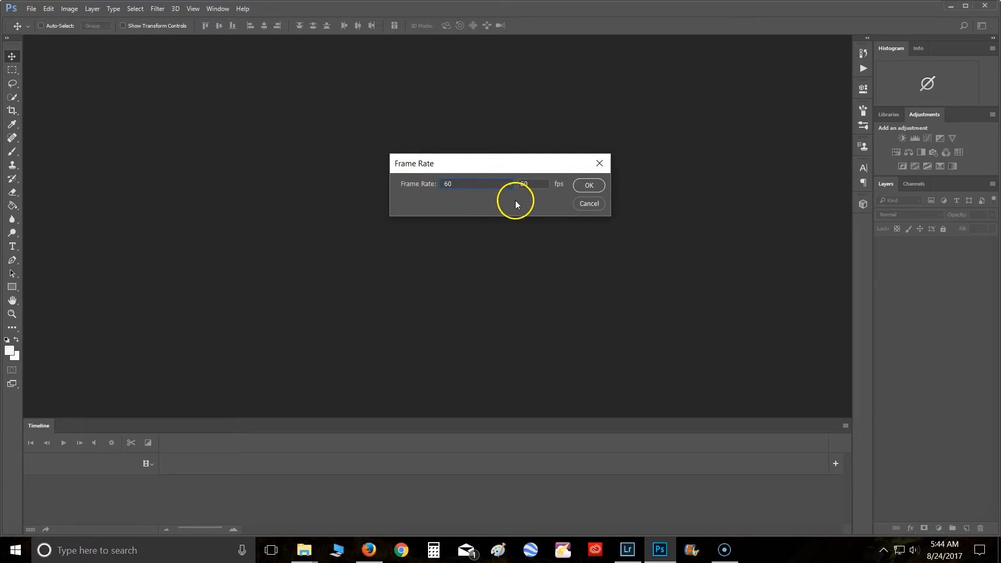
{"action": "left_click", "coordinate": [587, 186]}
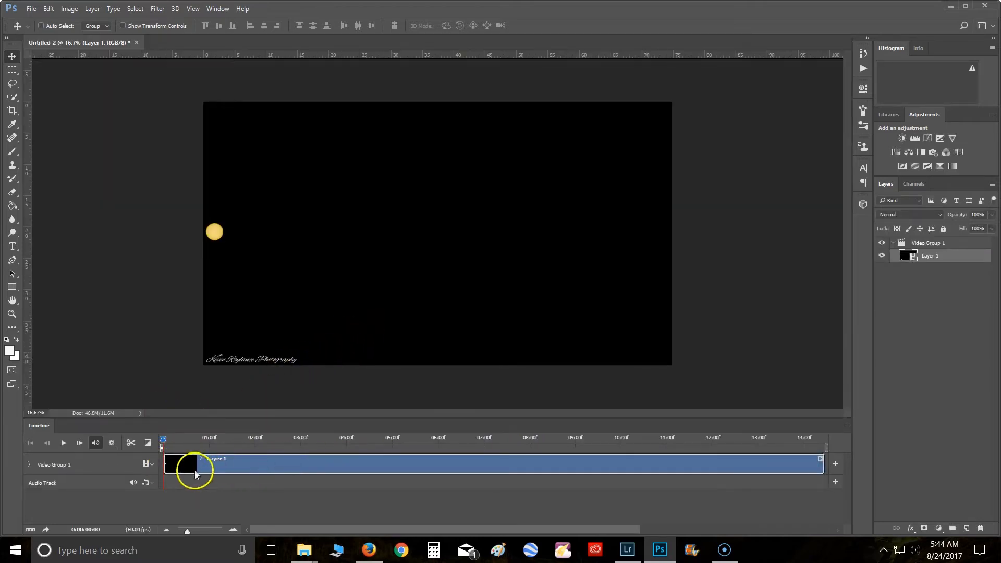
- Return the playhead to the start of the first imported sequence and zoom the timeline out to show the whole clip
{"action": "left_click", "coordinate": [164, 436]}
{"action": "left_click_drag", "start_coordinate": [194, 439], "coordinate": [146, 437]}
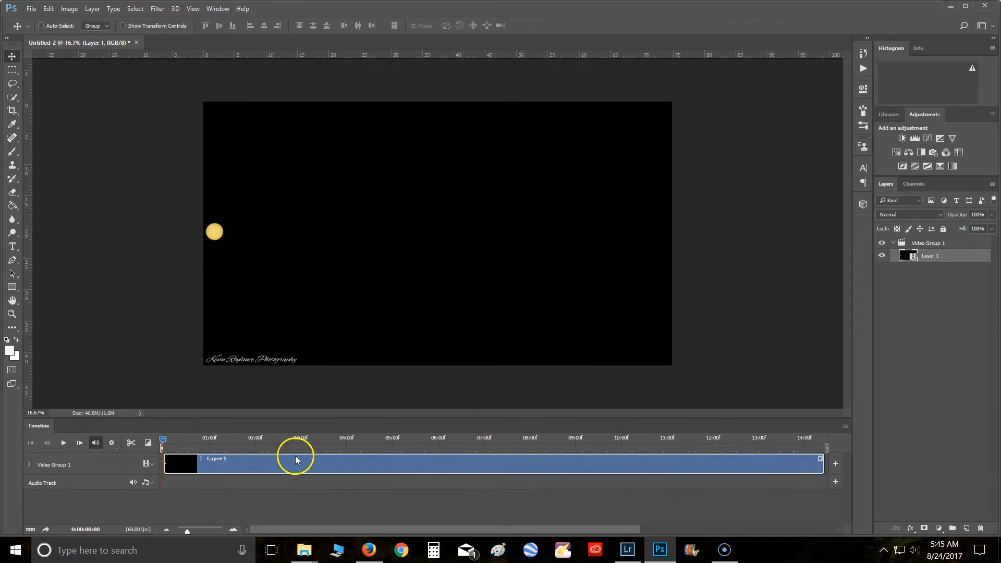
{"action": "left_click", "coordinate": [165, 531]}
{"action": "left_click", "coordinate": [166, 530]}
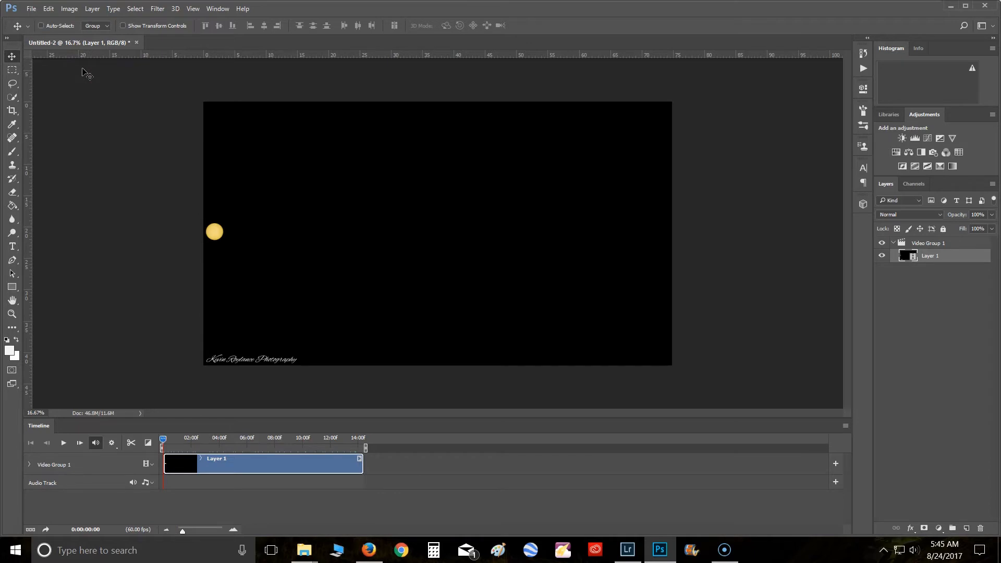
- Open lapse (868) from subfolder 2 of 08-21-17 lapse as an image sequence at 60 fps
{"action": "left_click", "coordinate": [32, 9]}
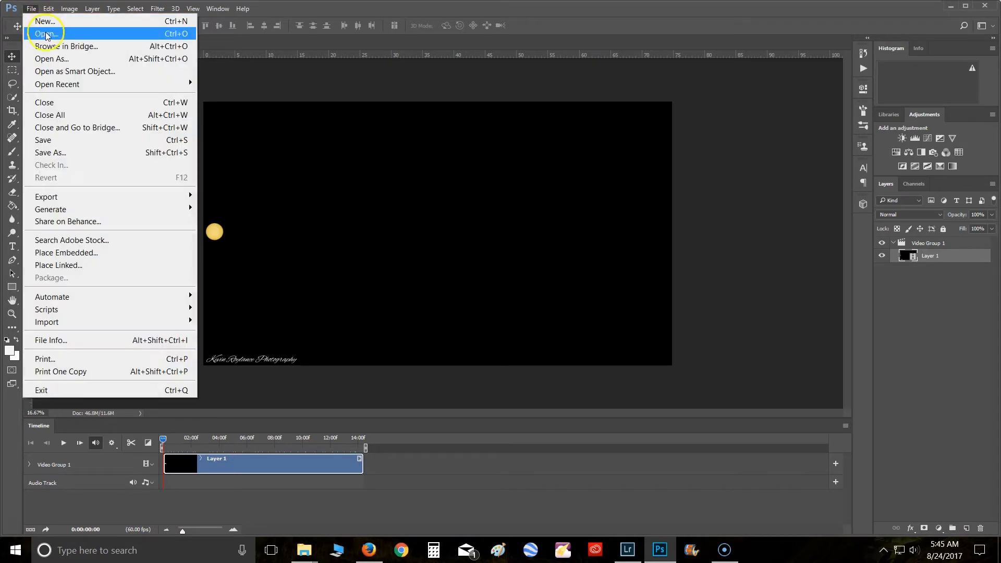
{"action": "left_click", "coordinate": [47, 32]}
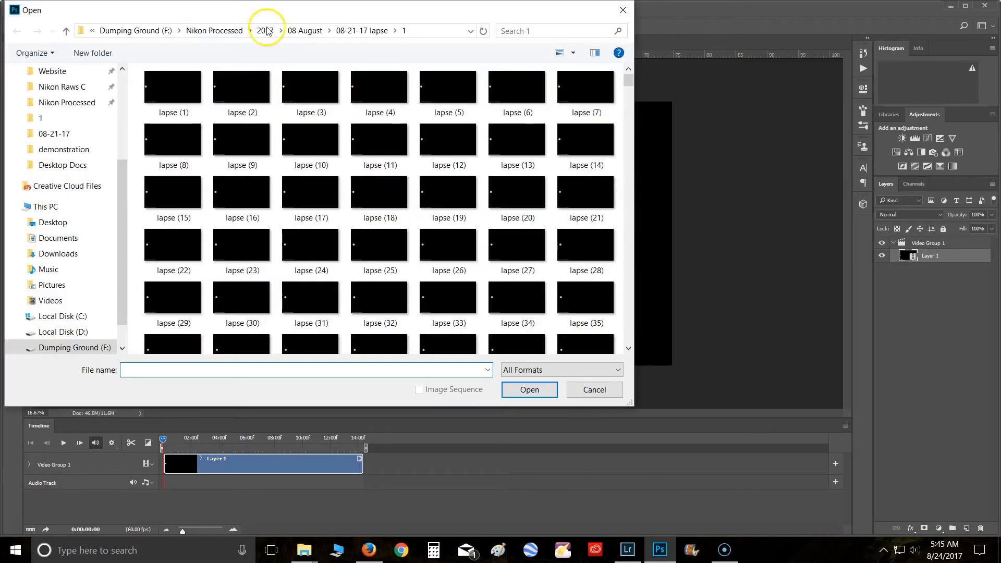
{"action": "left_click", "coordinate": [347, 30]}
{"action": "double_click", "coordinate": [250, 104]}
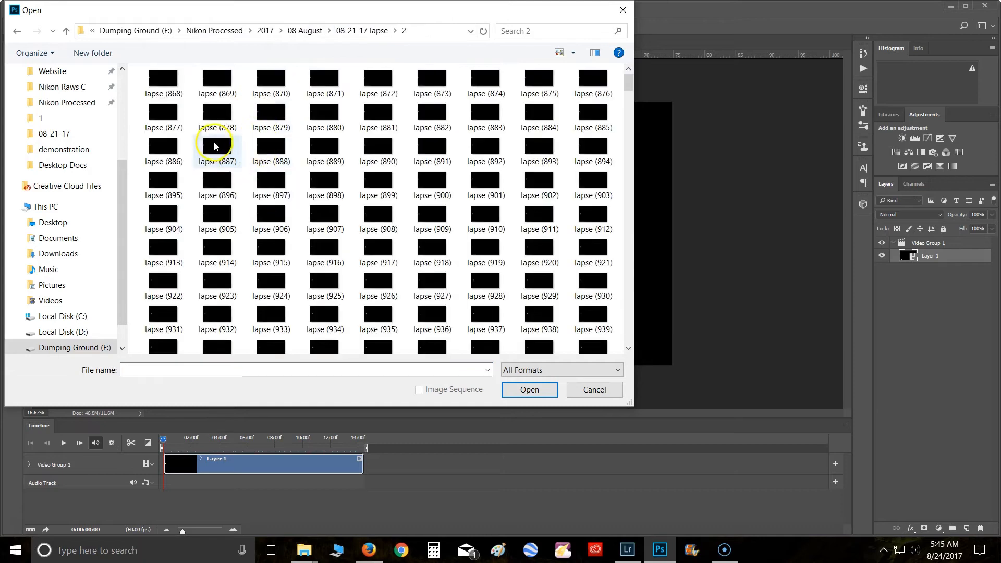
{"action": "left_click", "coordinate": [163, 83]}
{"action": "left_click", "coordinate": [419, 389]}
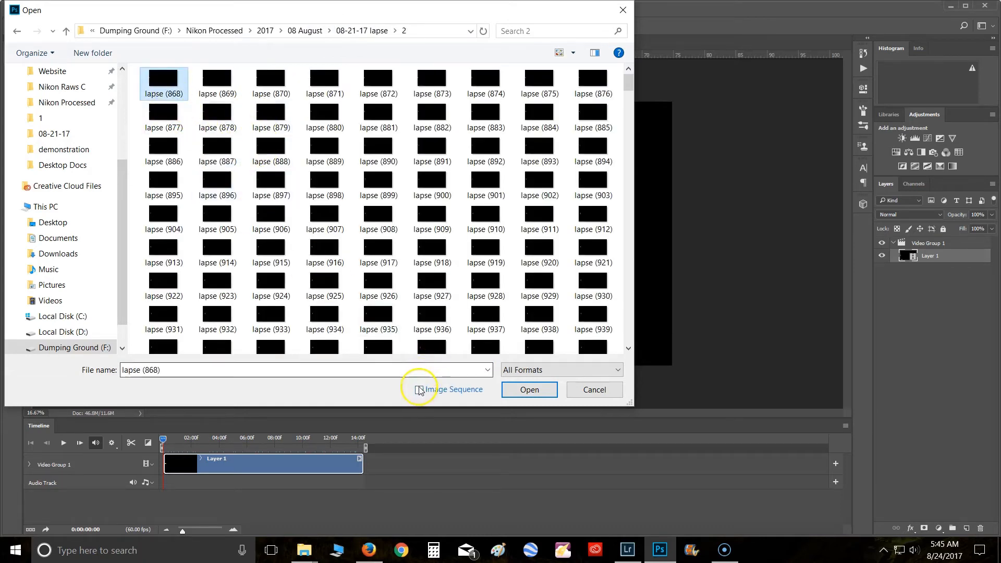
{"action": "left_click", "coordinate": [529, 389]}
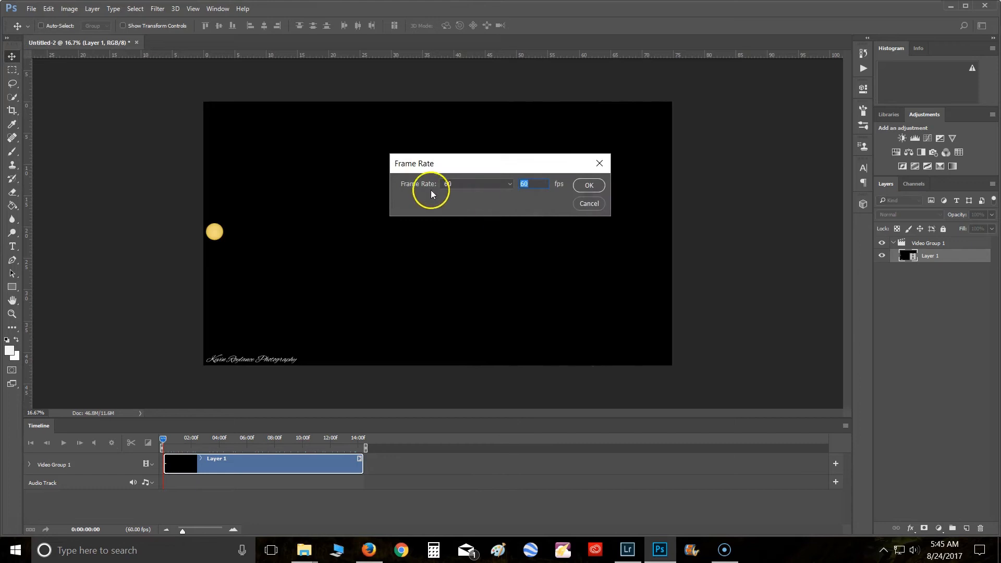
{"action": "left_click", "coordinate": [590, 185]}
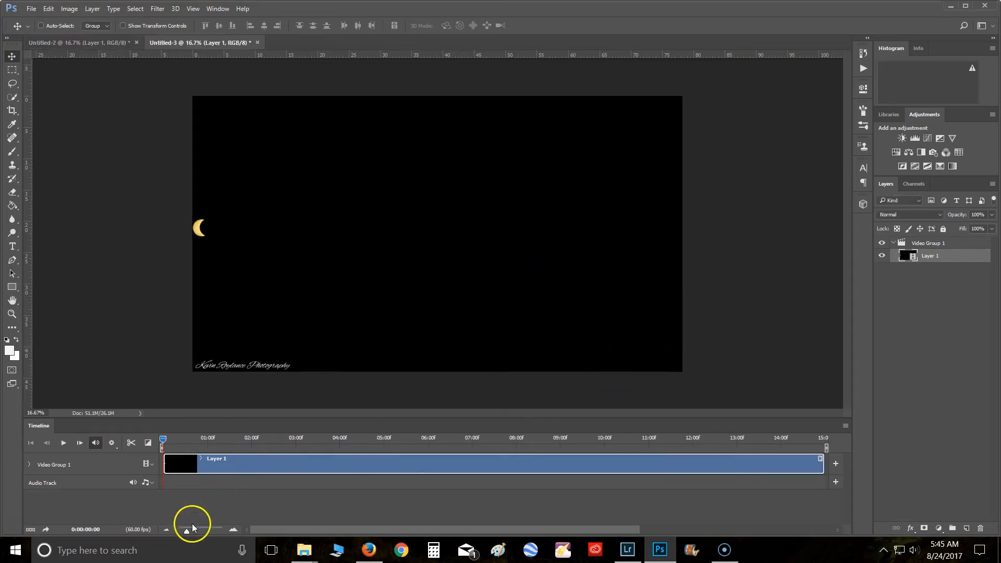
{"action": "left_click", "coordinate": [166, 529]}
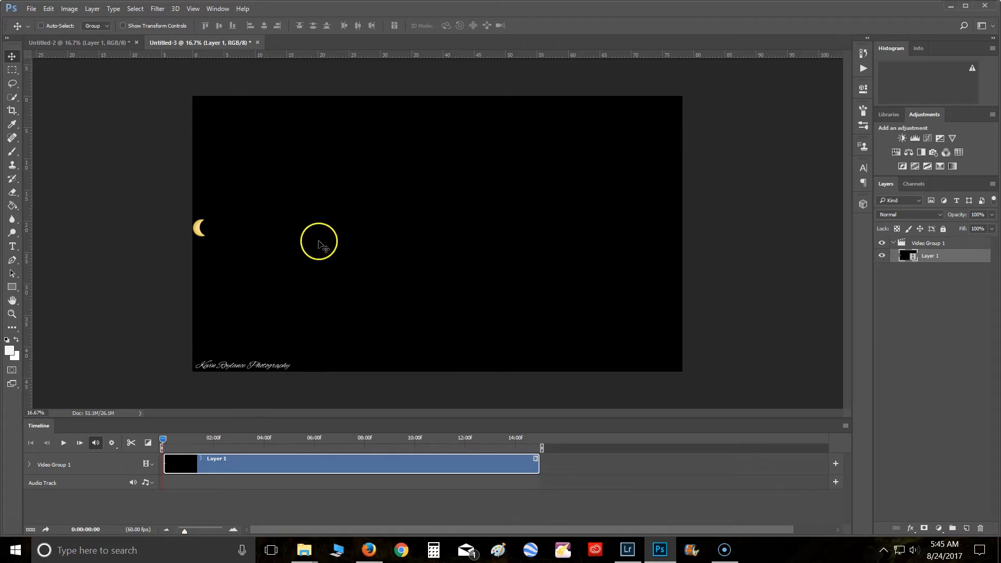
{"action": "mouse_move", "coordinate": [171, 444]}
{"action": "left_mouse_down"}
{"action": "mouse_move", "coordinate": [358, 437]}
{"action": "mouse_move", "coordinate": [157, 444]}
{"action": "left_mouse_up"}
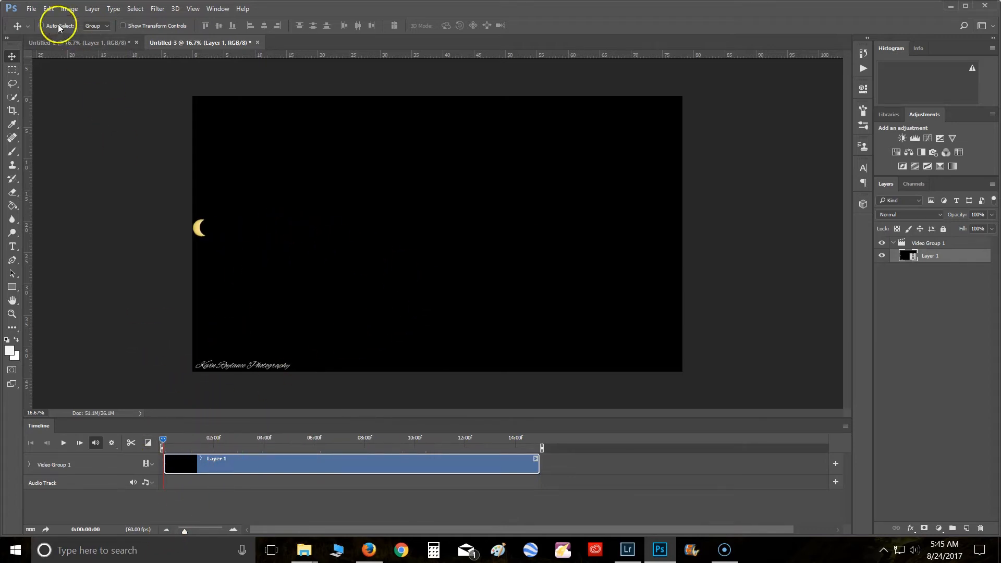
- Open lapse (1768) from subfolder 3 of 08-21-17 lapse as an image sequence at 60 fps
{"action": "left_click", "coordinate": [31, 9]}
{"action": "left_click", "coordinate": [32, 29]}
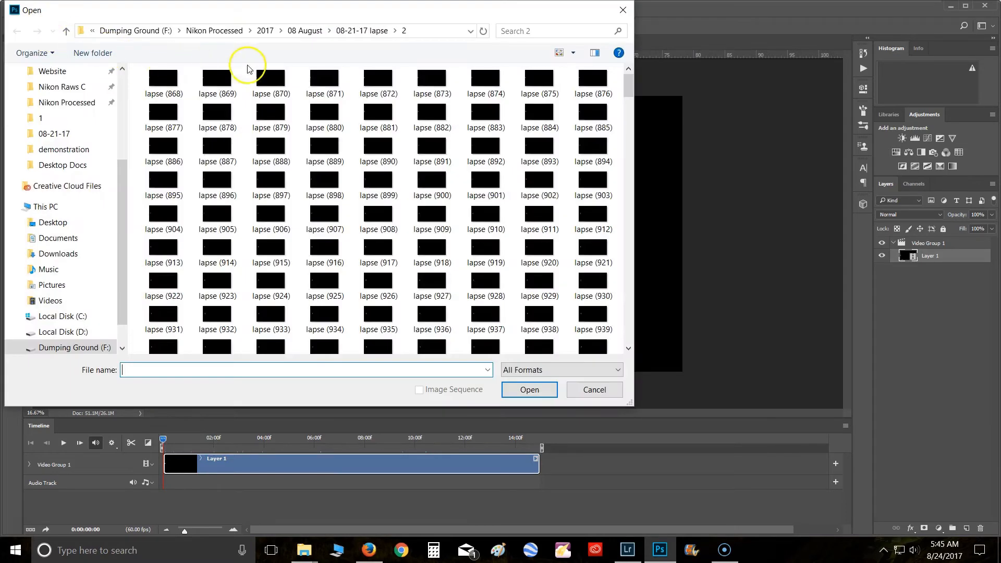
{"action": "left_click", "coordinate": [347, 31]}
{"action": "double_click", "coordinate": [320, 100]}
{"action": "left_click", "coordinate": [189, 93]}
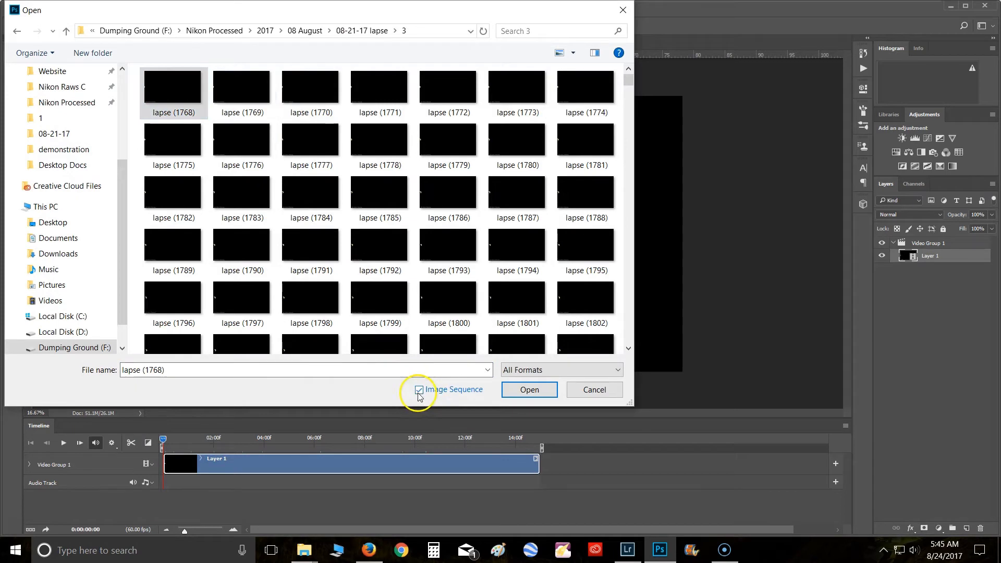
{"action": "left_click", "coordinate": [521, 390]}
{"action": "left_click", "coordinate": [590, 185]}
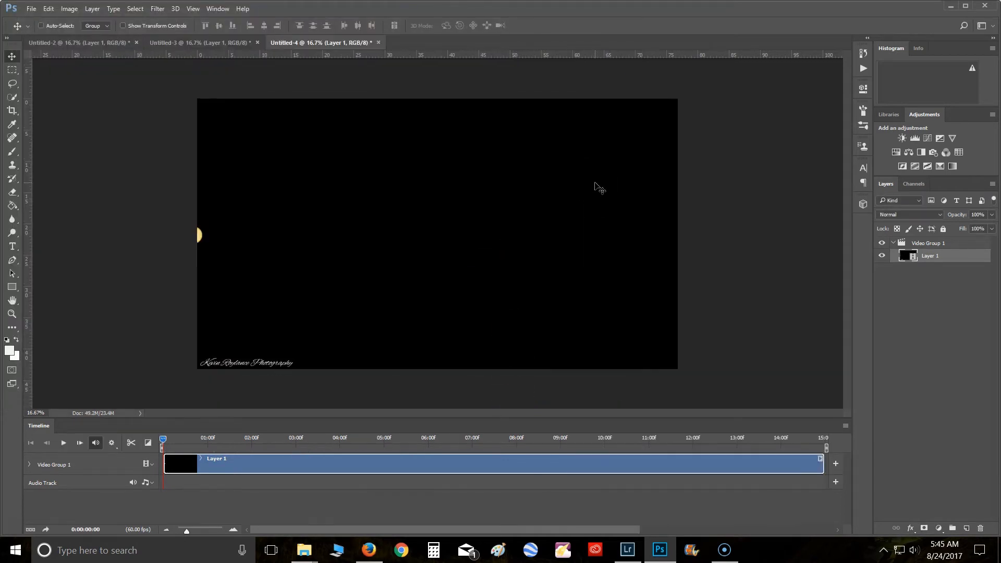
{"action": "left_click", "coordinate": [168, 531]}
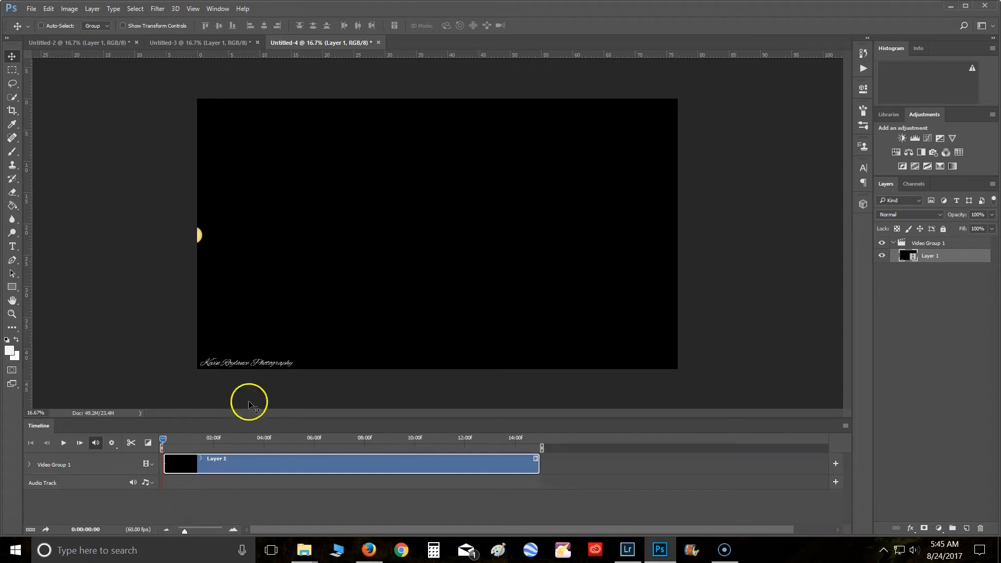
- Look through the three imported sequence documents in turn and return to the first one, Untitled-2
{"action": "left_click", "coordinate": [227, 43]}
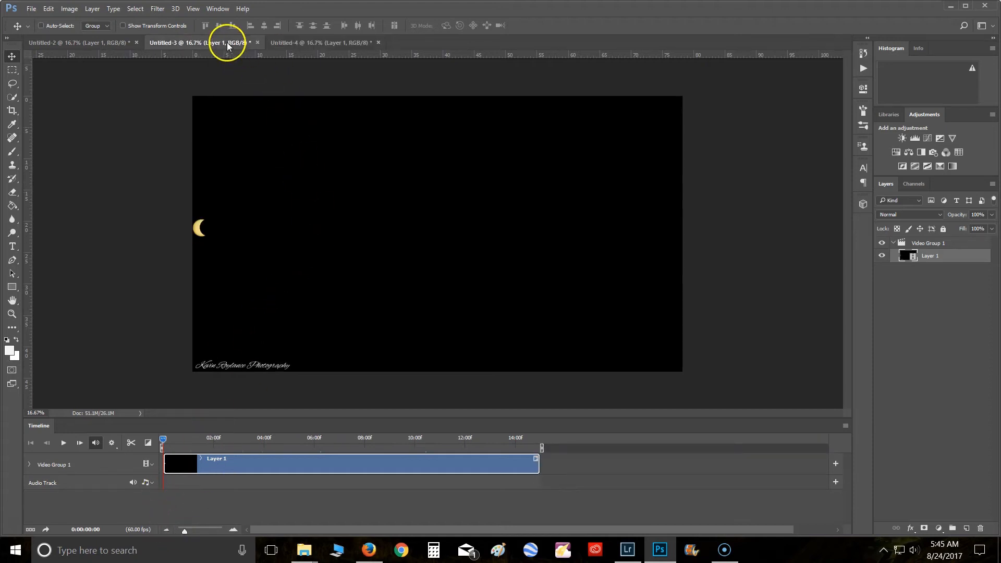
{"action": "left_click", "coordinate": [106, 41]}
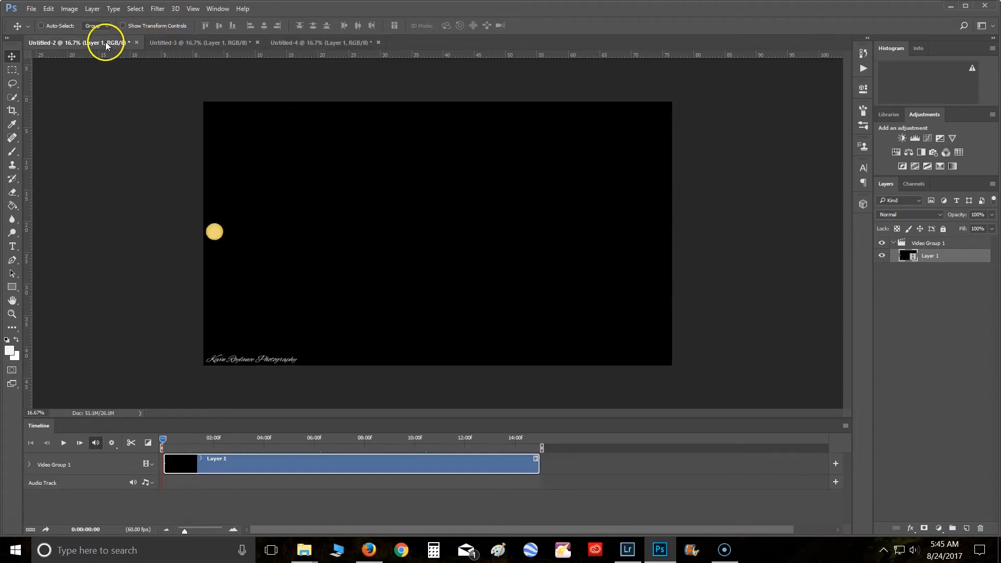
{"action": "left_click", "coordinate": [177, 43]}
{"action": "left_click", "coordinate": [303, 42]}
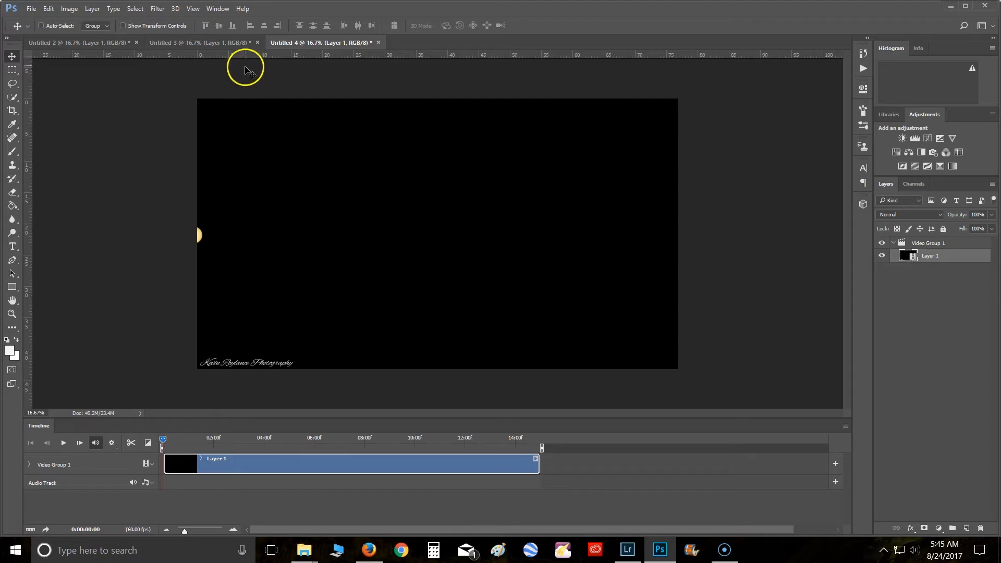
{"action": "left_click", "coordinate": [227, 45]}
{"action": "left_click", "coordinate": [105, 46]}
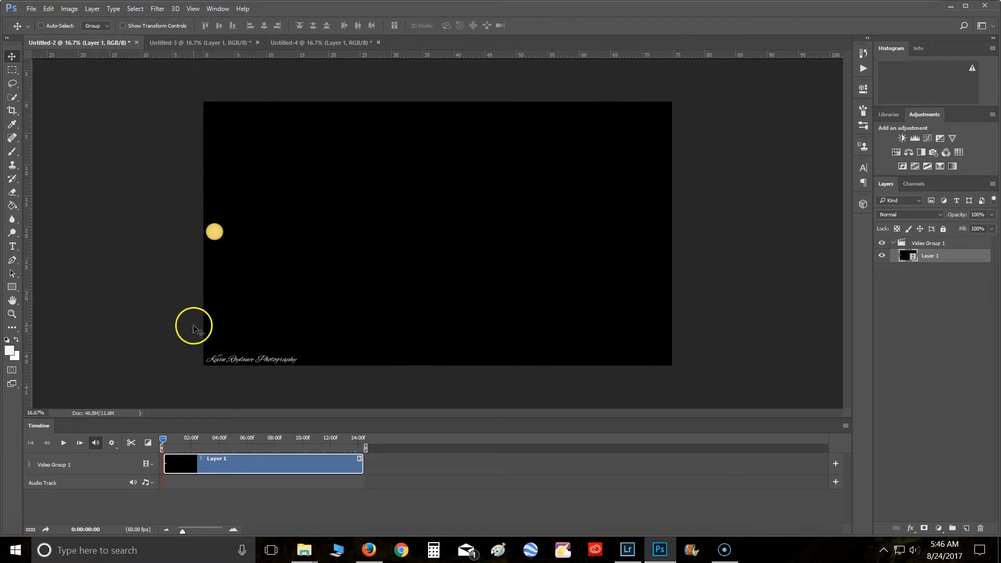
- Open the canvas size settings for the first sequence and switch the units to pixels
{"action": "left_click", "coordinate": [69, 9]}
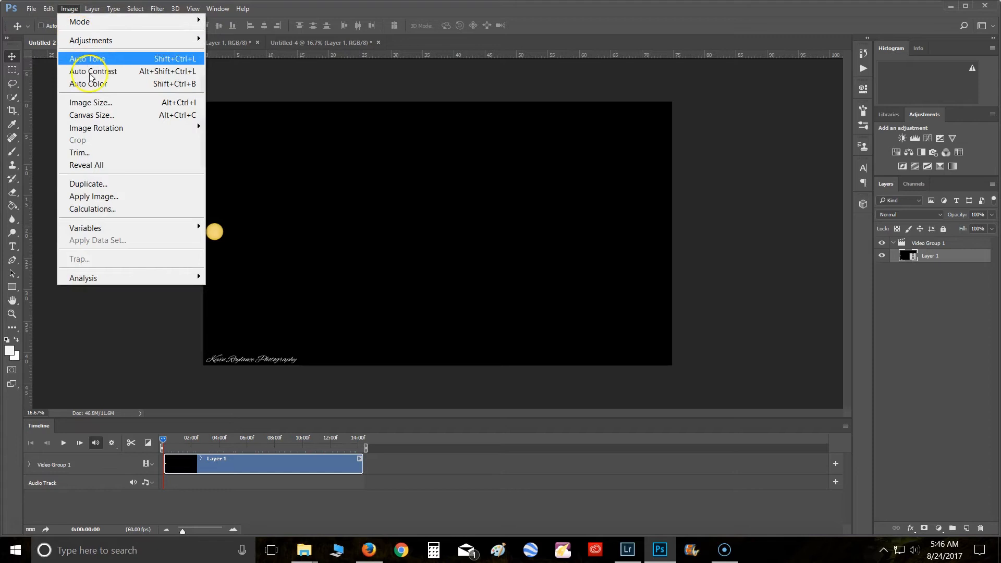
{"action": "left_click", "coordinate": [99, 117]}
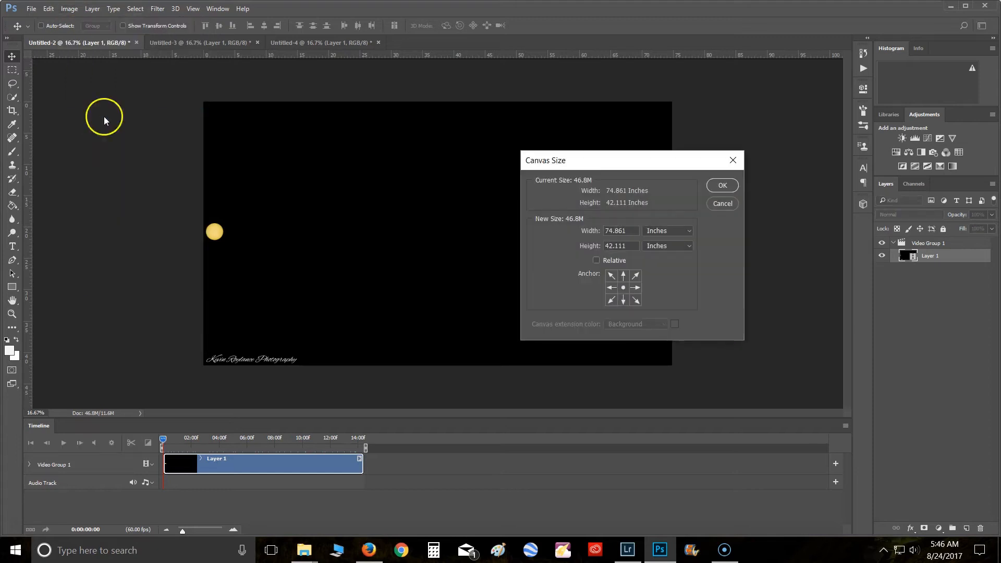
{"action": "left_click", "coordinate": [688, 230]}
{"action": "left_click", "coordinate": [681, 245]}
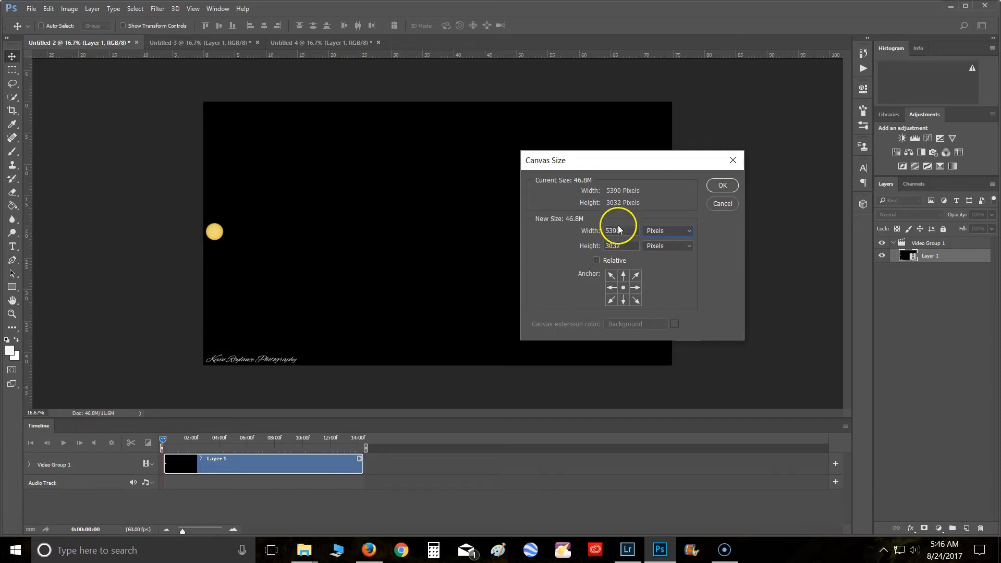
- Switch to Calculator and multiply the canvas width of 5390 by 3
{"action": "left_click", "coordinate": [434, 549]}
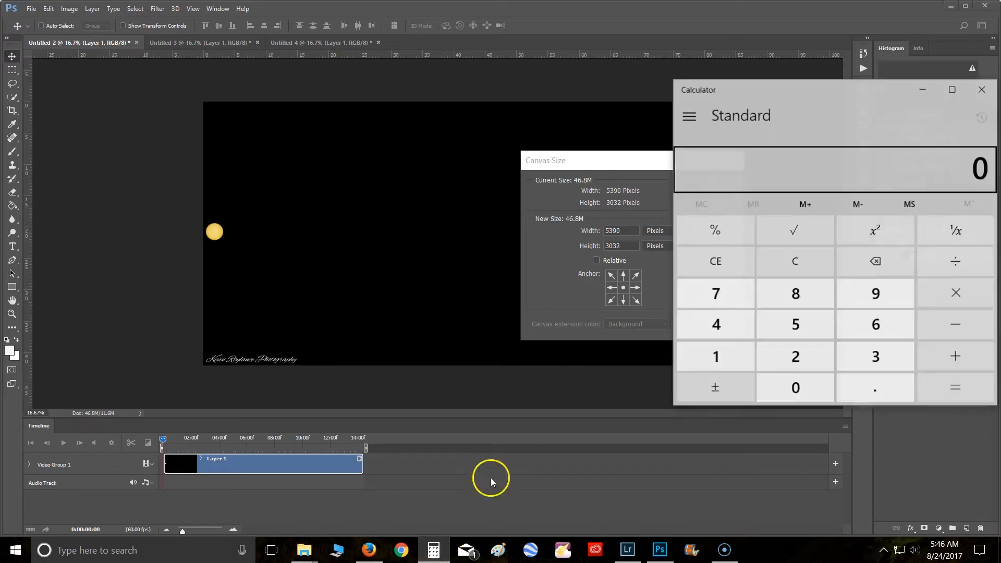
{"action": "left_click", "coordinate": [793, 322]}
{"action": "left_click", "coordinate": [870, 354]}
{"action": "left_click", "coordinate": [877, 298]}
{"action": "left_click", "coordinate": [814, 392]}
{"action": "left_click", "coordinate": [949, 297]}
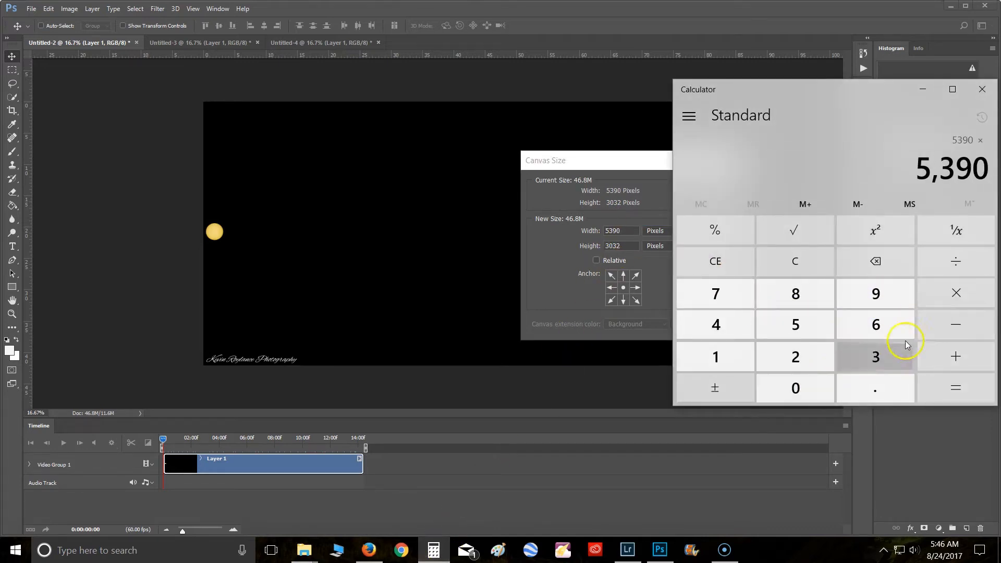
{"action": "left_click", "coordinate": [880, 358]}
{"action": "left_click", "coordinate": [931, 383]}
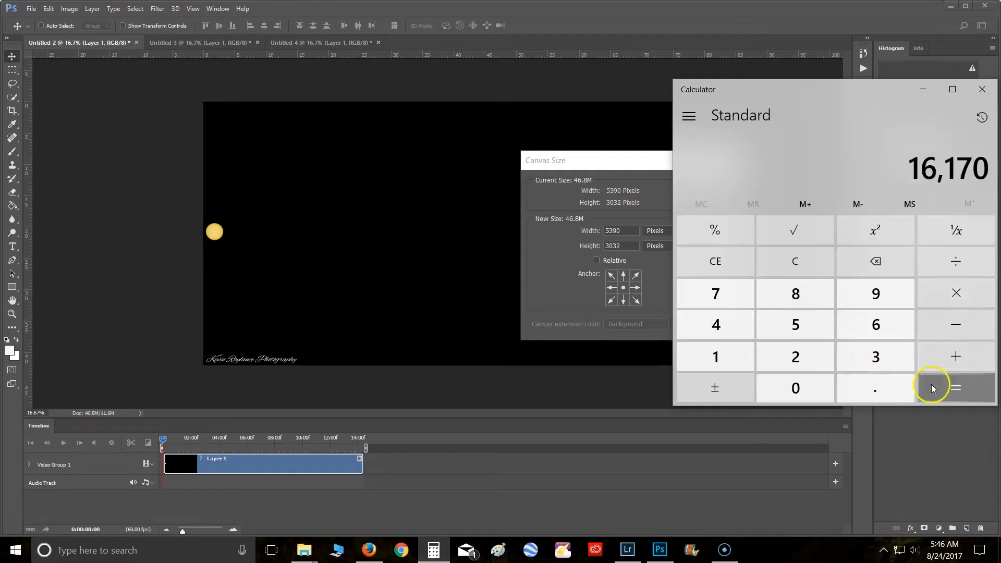
- Return to Photoshop and widen the first sequence's canvas to 16170 pixels, anchoring the existing image at the middle left
{"action": "left_click", "coordinate": [979, 94]}
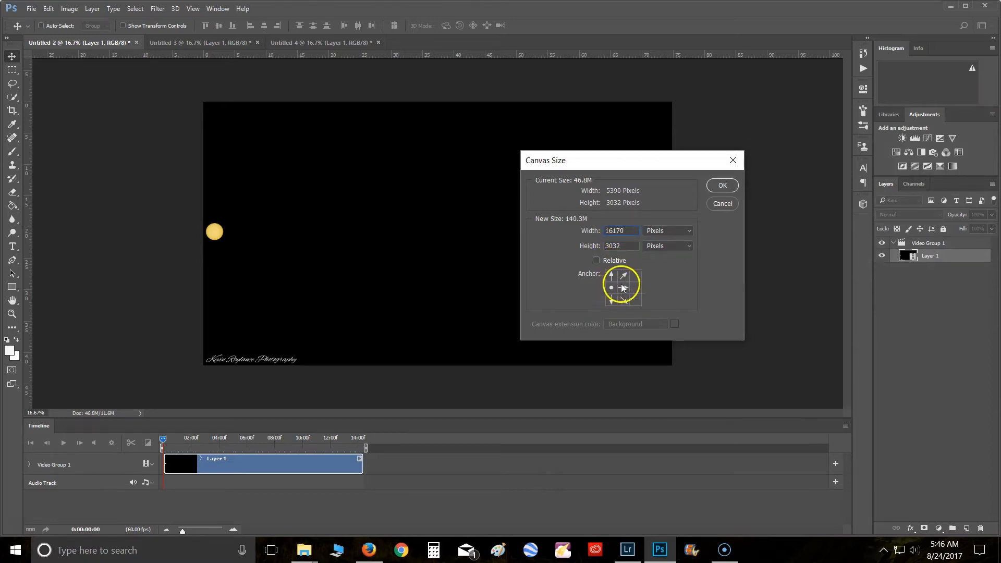
{"action": "left_click", "coordinate": [719, 186]}
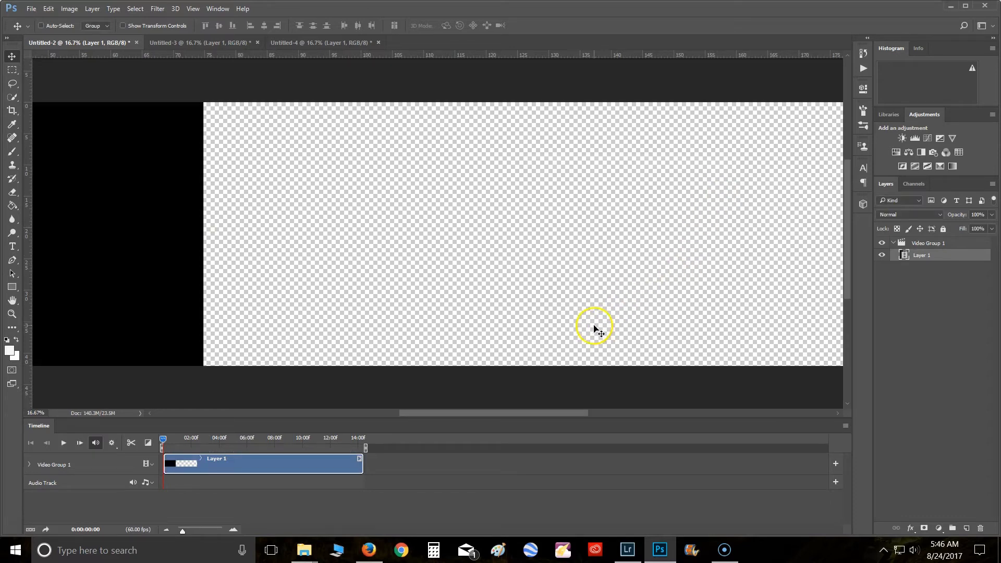
{"action": "key", "text": "ctrl+0"}
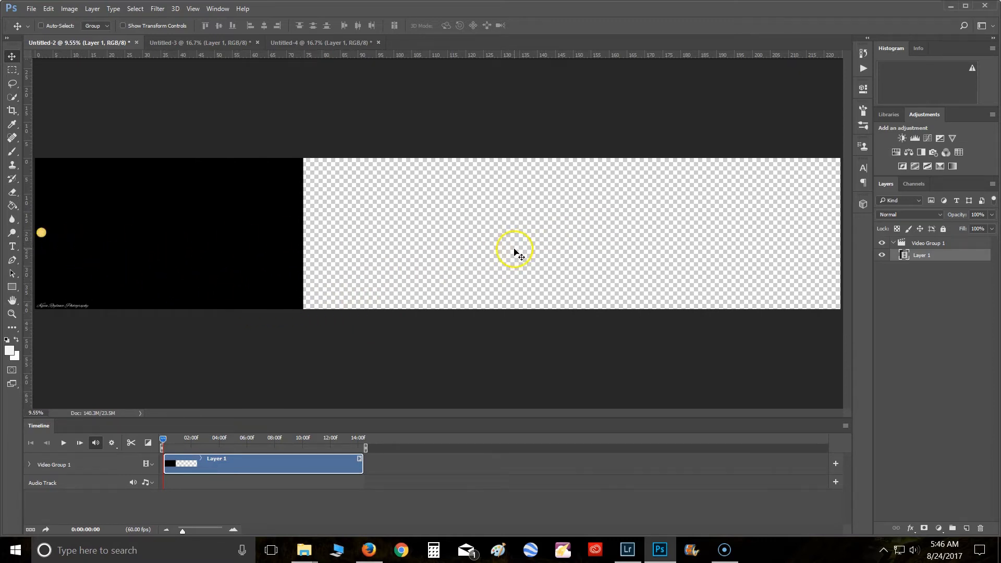
- Convert the video group of the second sequence, Untitled-3, to a smart object
{"action": "left_click", "coordinate": [203, 43]}
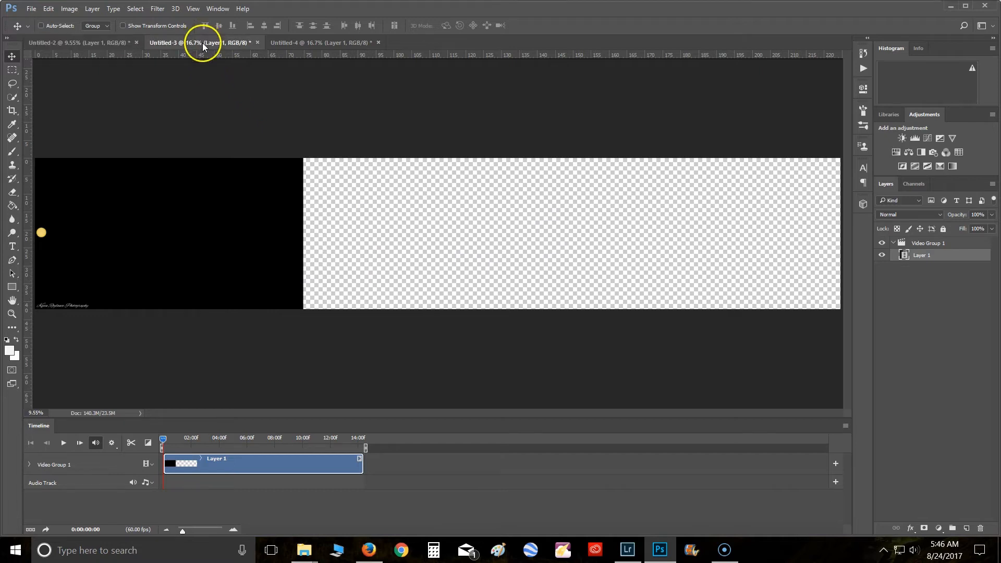
{"action": "left_click", "coordinate": [111, 41]}
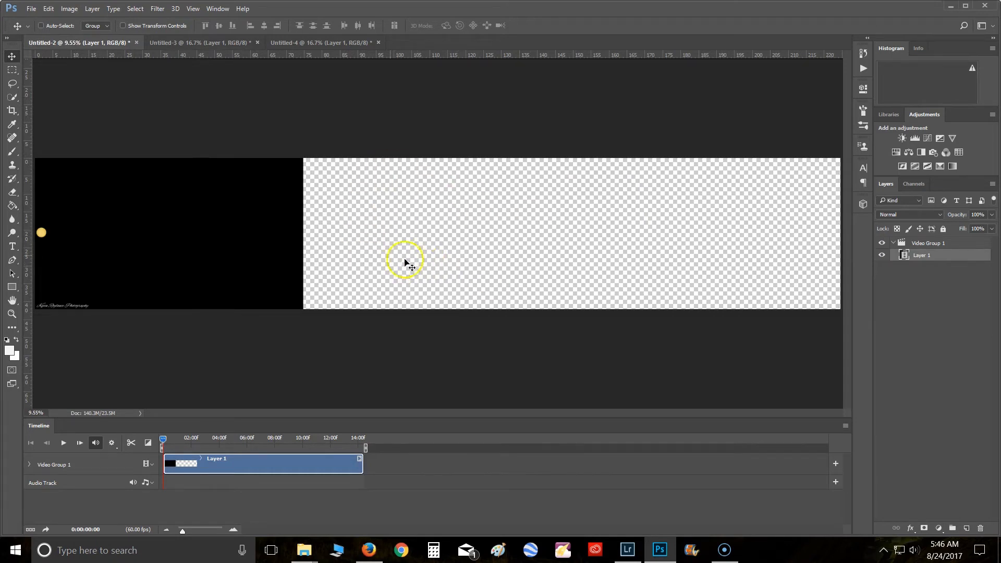
{"action": "left_click", "coordinate": [191, 47]}
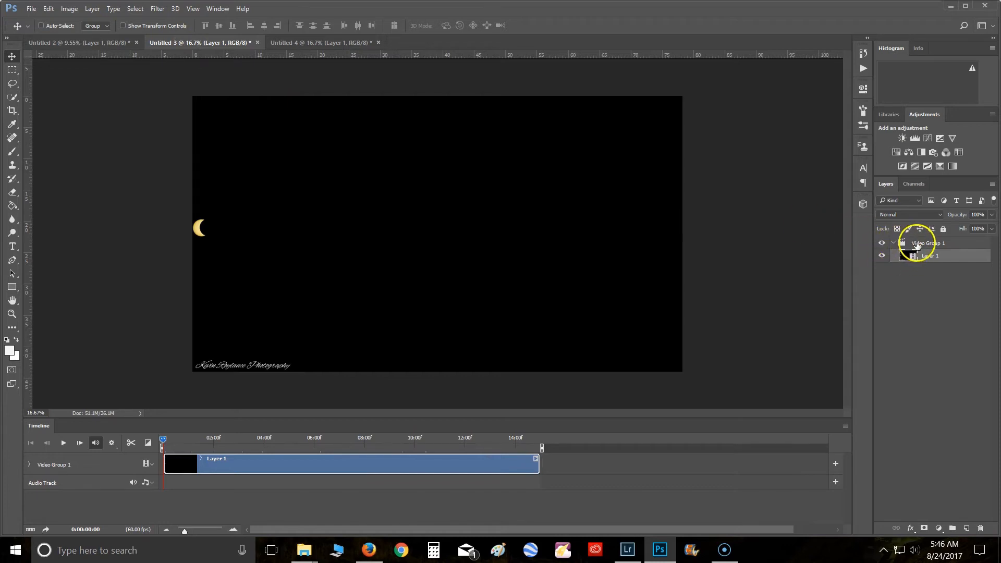
{"action": "left_click", "coordinate": [894, 244]}
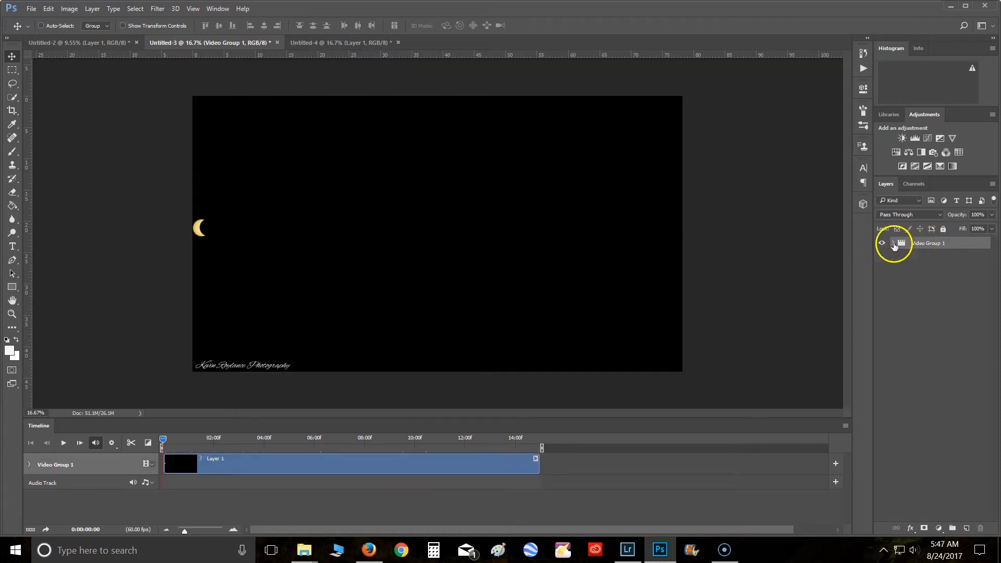
{"action": "right_click", "coordinate": [920, 248]}
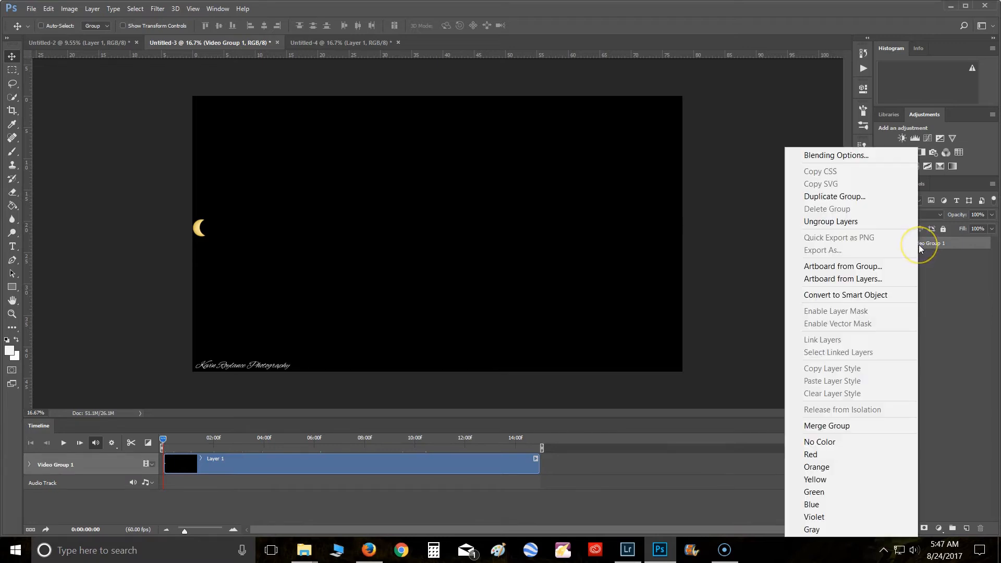
{"action": "left_click", "coordinate": [875, 294]}
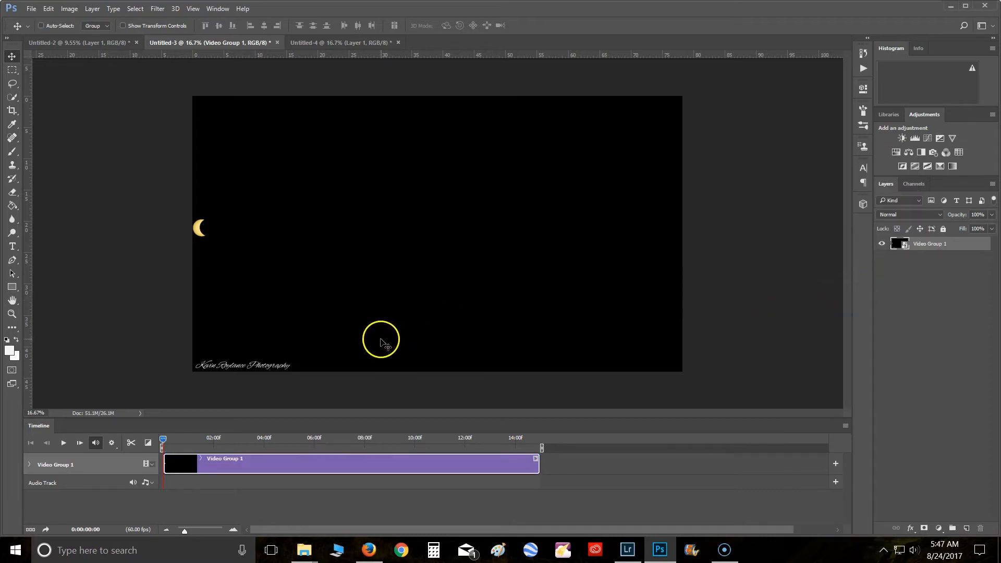
- Copy the second sequence's smart object into the widened Untitled-2 document and keep the playhead at the start of the timeline
{"action": "left_click_drag", "start_coordinate": [933, 244], "coordinate": [429, 237]}
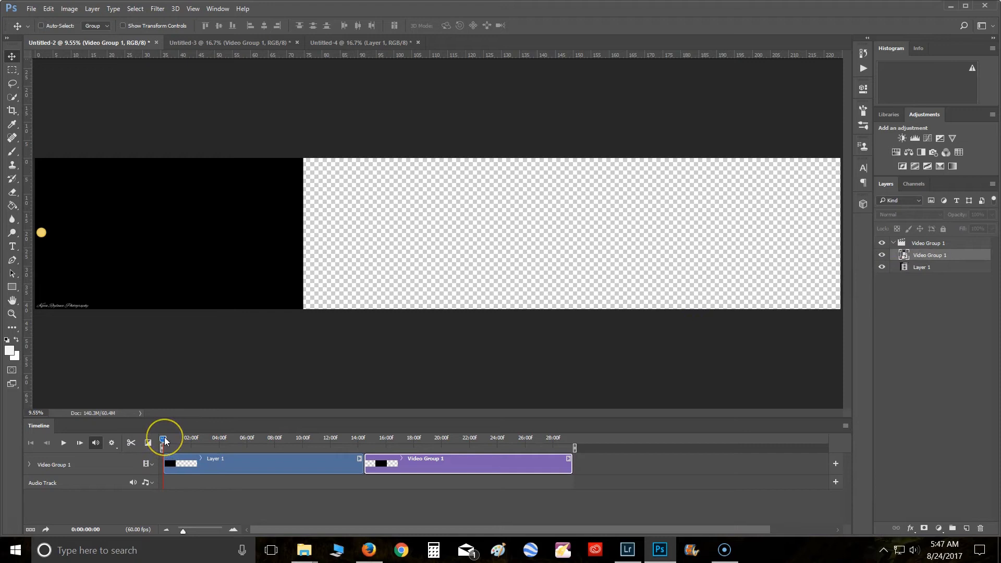
{"action": "mouse_move", "coordinate": [165, 441]}
{"action": "left_mouse_down"}
{"action": "mouse_move", "coordinate": [463, 442]}
{"action": "mouse_move", "coordinate": [152, 447]}
{"action": "left_mouse_up"}
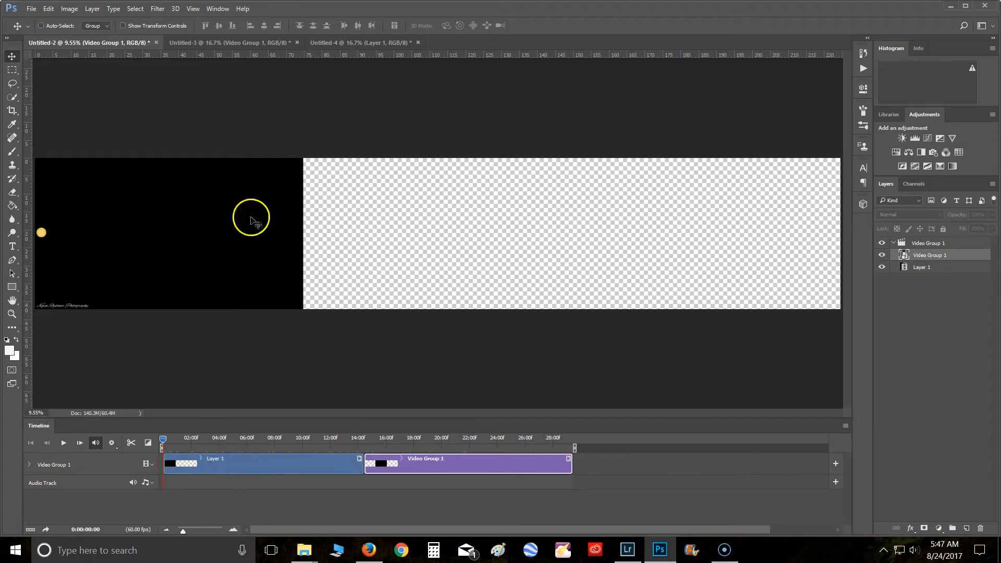
- Convert the video group of the third sequence, Untitled-4, to a smart object and copy it into Untitled-2, keeping the playhead at the start
{"action": "left_click", "coordinate": [364, 43]}
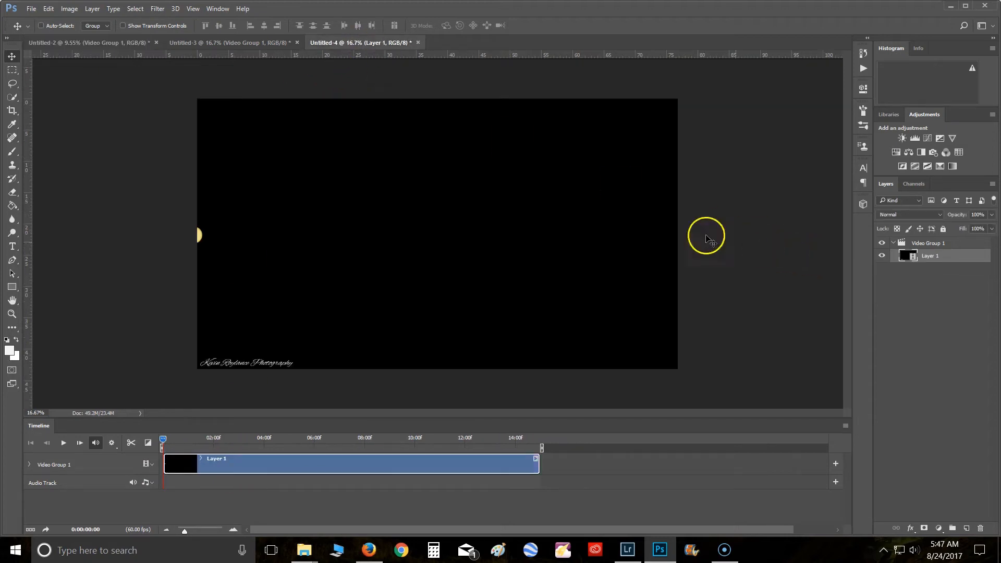
{"action": "left_click", "coordinate": [894, 245]}
{"action": "right_click", "coordinate": [917, 243]}
{"action": "left_click", "coordinate": [855, 295]}
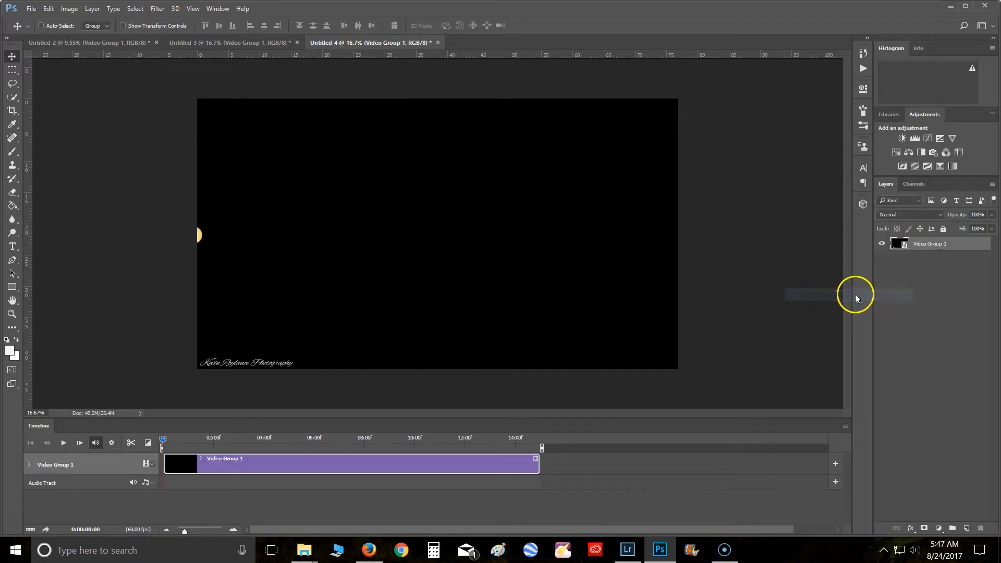
{"action": "left_click_drag", "start_coordinate": [934, 241], "coordinate": [740, 294]}
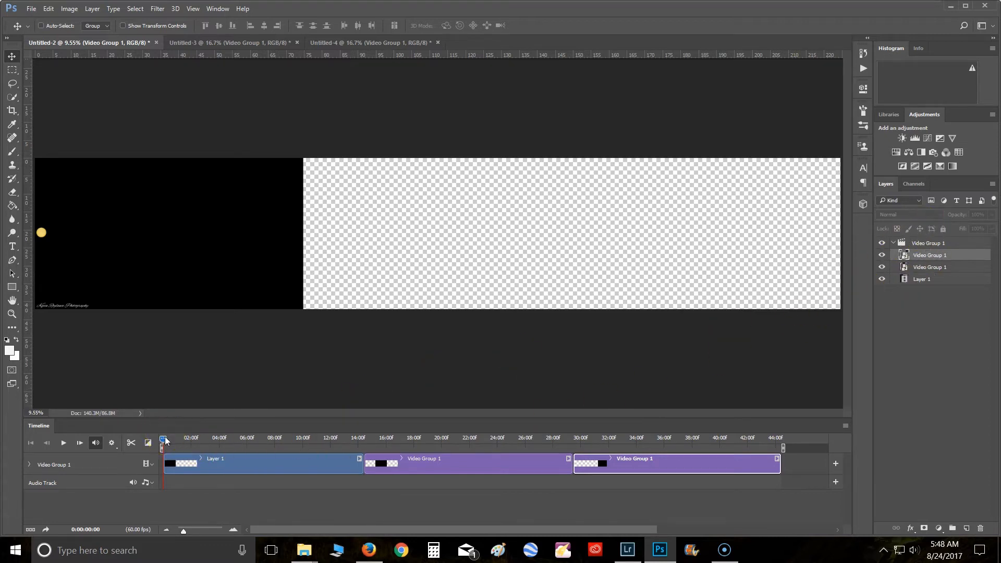
{"action": "mouse_move", "coordinate": [168, 441]}
{"action": "left_mouse_down"}
{"action": "mouse_move", "coordinate": [296, 446]}
{"action": "mouse_move", "coordinate": [156, 441]}
{"action": "left_mouse_up"}
- Try a vertical guide at 20 inches and clear it from the canvas
{"action": "left_click", "coordinate": [193, 9]}
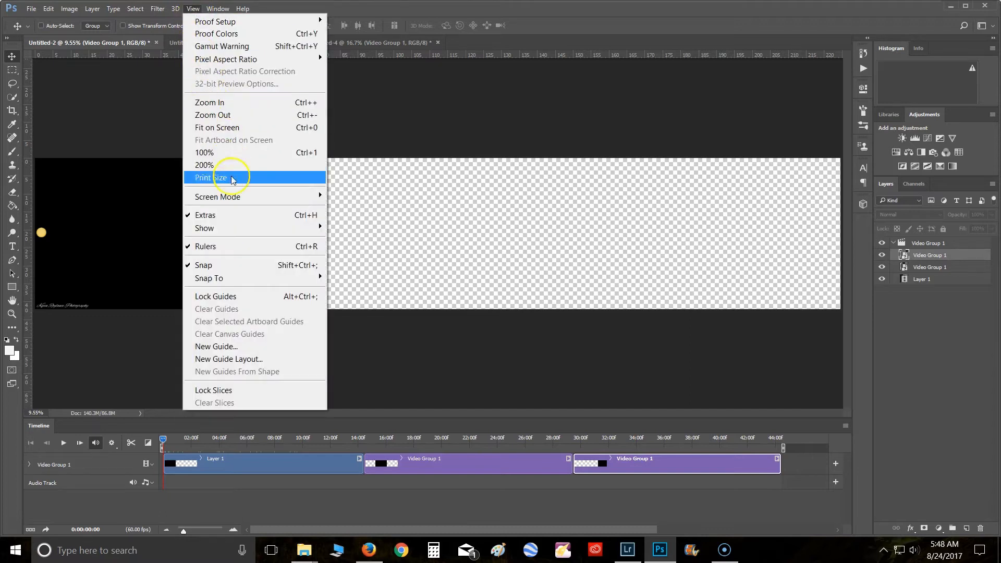
{"action": "left_click", "coordinate": [228, 347]}
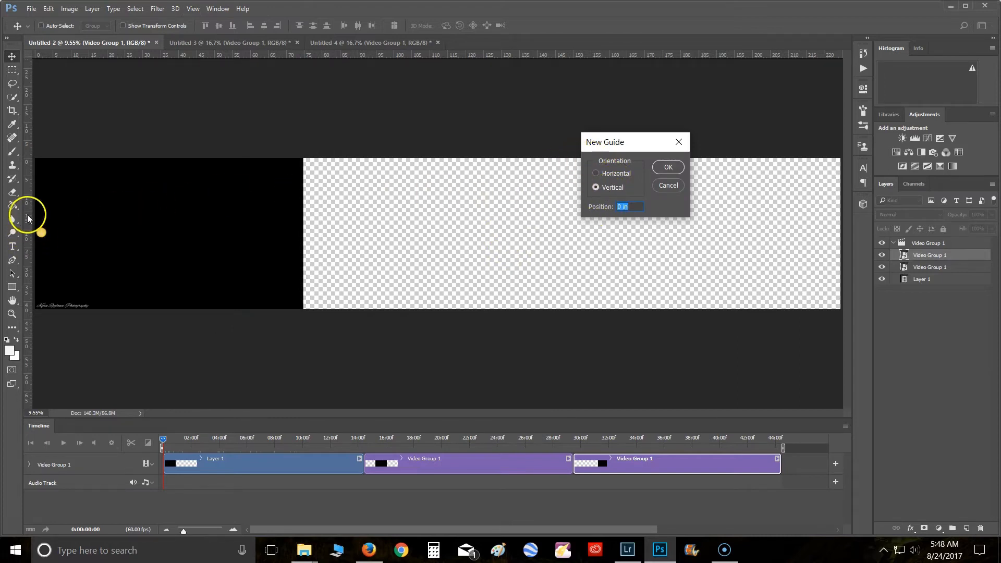
{"action": "key", "text": "BackSpace"}
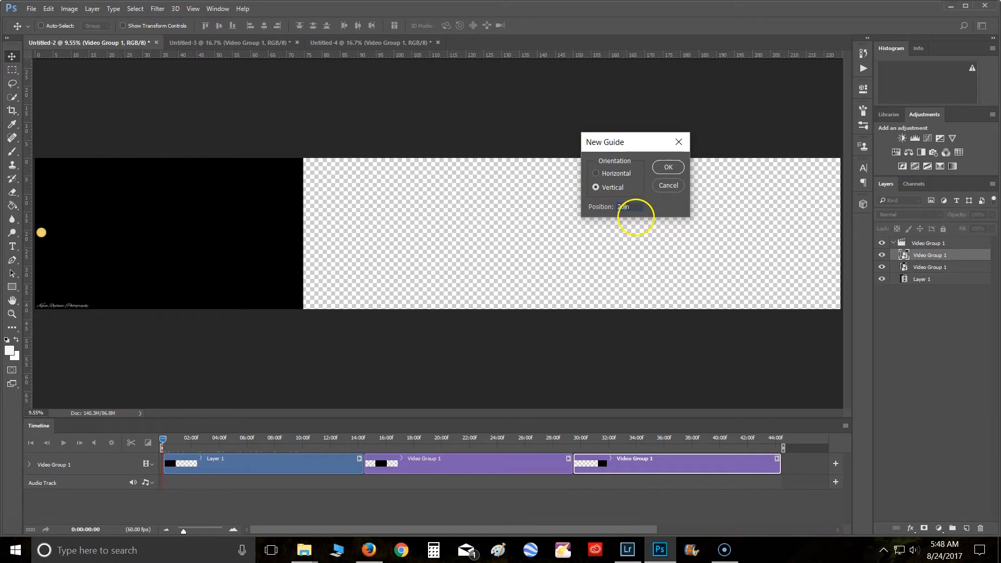
{"action": "left_click", "coordinate": [668, 167]}
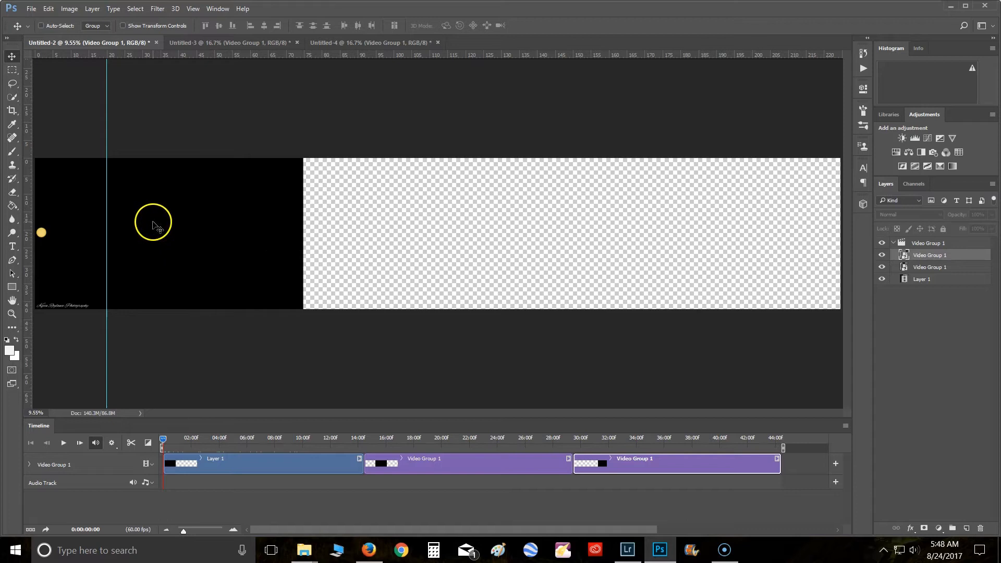
{"action": "left_click", "coordinate": [192, 8]}
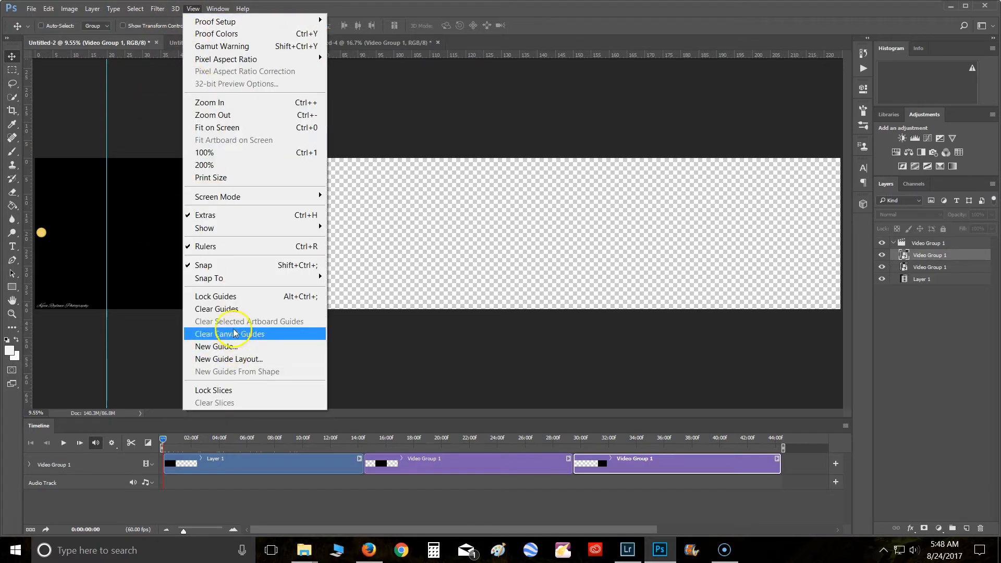
{"action": "left_click", "coordinate": [237, 309]}
- Add a horizontal guide to the canvas and align it with the centre of the sun in the first clip
{"action": "left_click", "coordinate": [193, 9]}
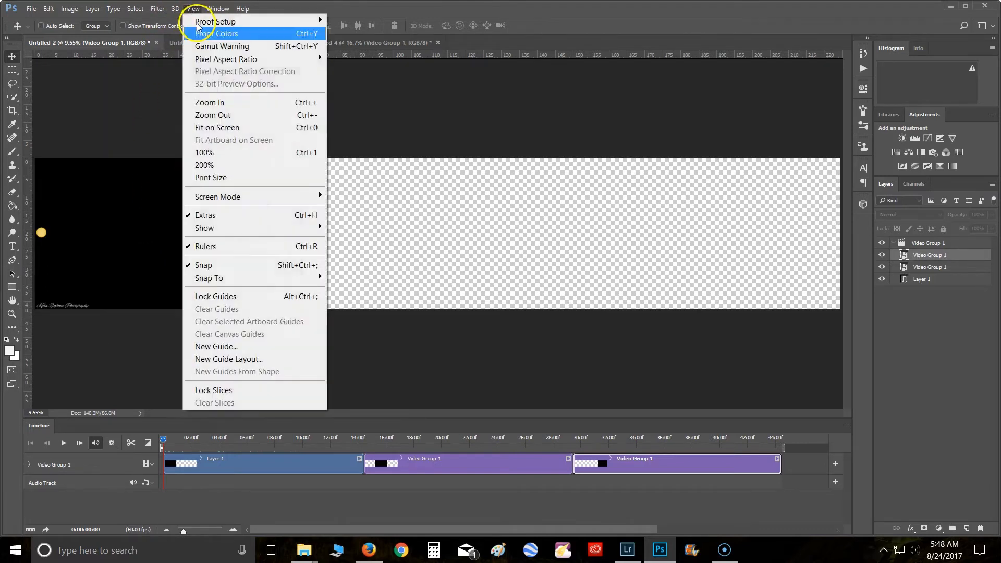
{"action": "left_click", "coordinate": [224, 346]}
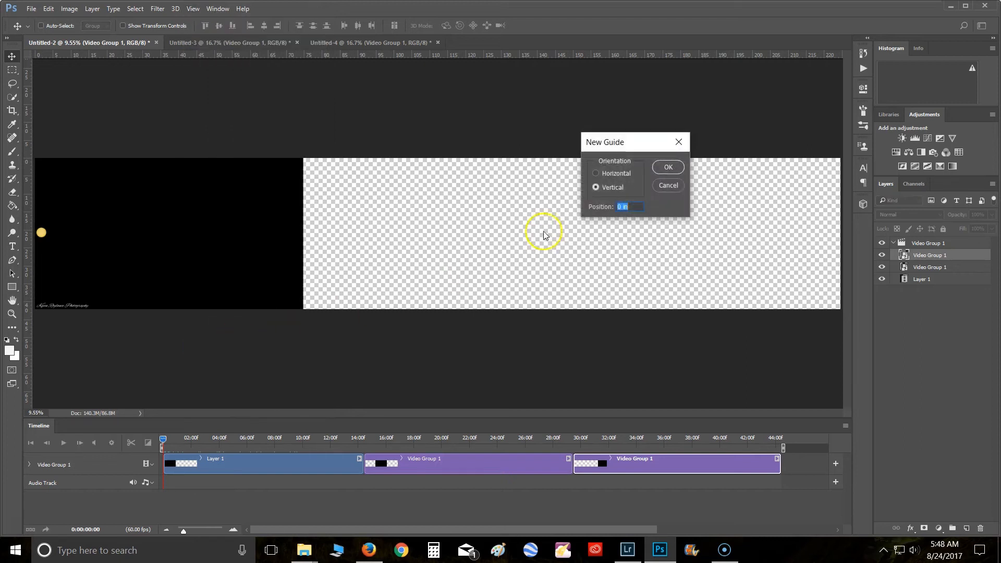
{"action": "left_click", "coordinate": [607, 174]}
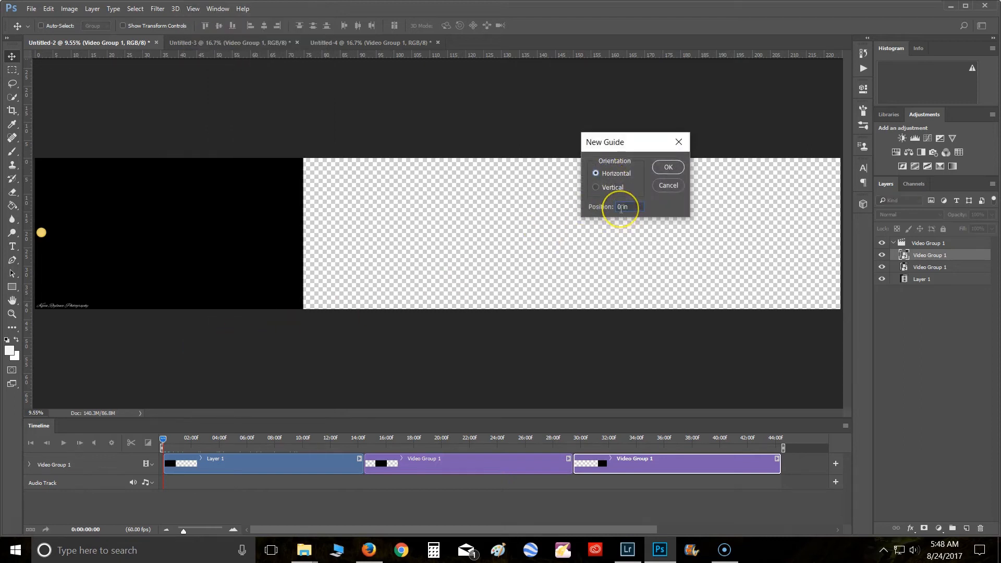
{"action": "left_click", "coordinate": [668, 167]}
{"action": "mouse_move", "coordinate": [141, 230]}
{"action": "left_mouse_down"}
{"action": "mouse_move", "coordinate": [143, 195]}
{"action": "mouse_move", "coordinate": [139, 242]}
{"action": "left_mouse_up"}
{"action": "left_click_drag", "start_coordinate": [137, 241], "coordinate": [135, 233]}
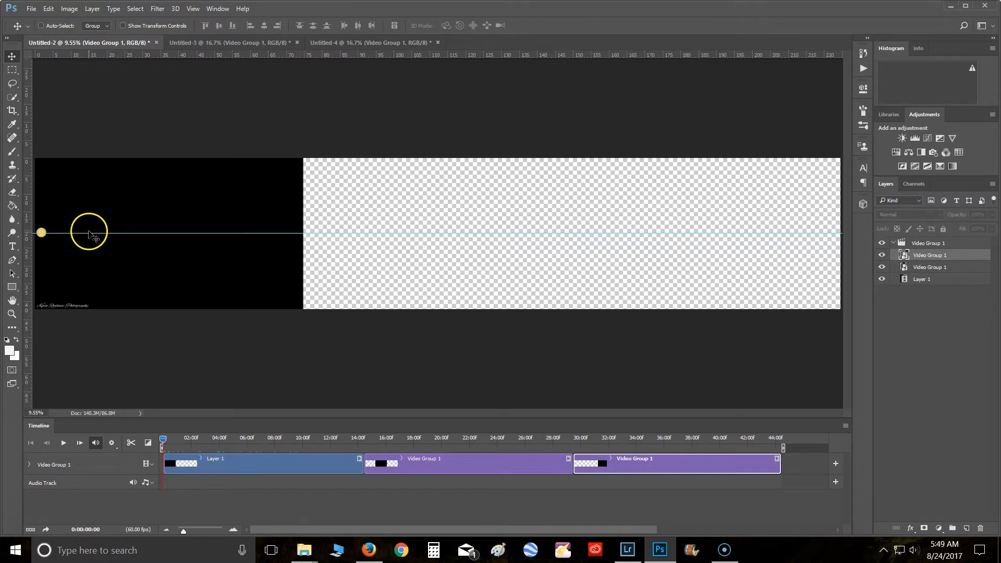
- Scrub from the start of the first clip to the start of the second, comparing the sun's path with the guide
{"action": "key", "text": "ctrl+plus"}
{"action": "key", "text": "ctrl+plus"}
{"action": "left_click_drag", "start_coordinate": [142, 332], "coordinate": [460, 331]}
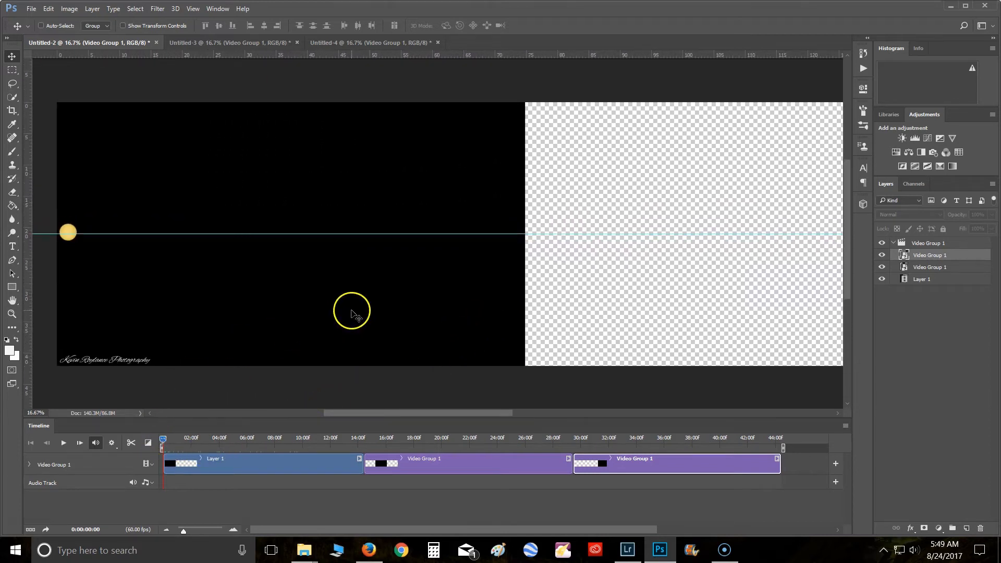
{"action": "mouse_move", "coordinate": [454, 284]}
{"action": "left_mouse_down"}
{"action": "mouse_move", "coordinate": [296, 275]}
{"action": "mouse_move", "coordinate": [446, 291]}
{"action": "left_mouse_up"}
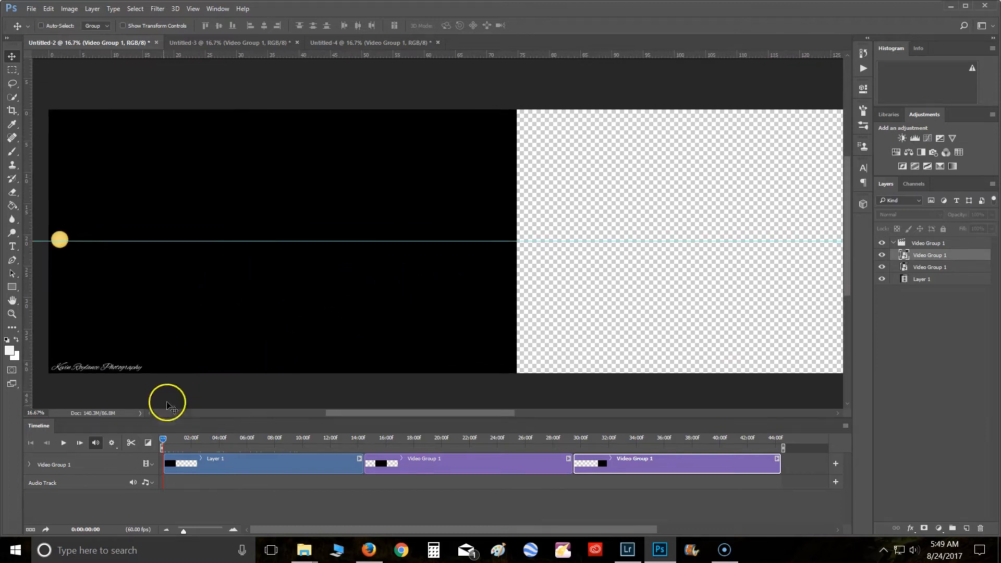
{"action": "left_click_drag", "start_coordinate": [163, 440], "coordinate": [360, 439]}
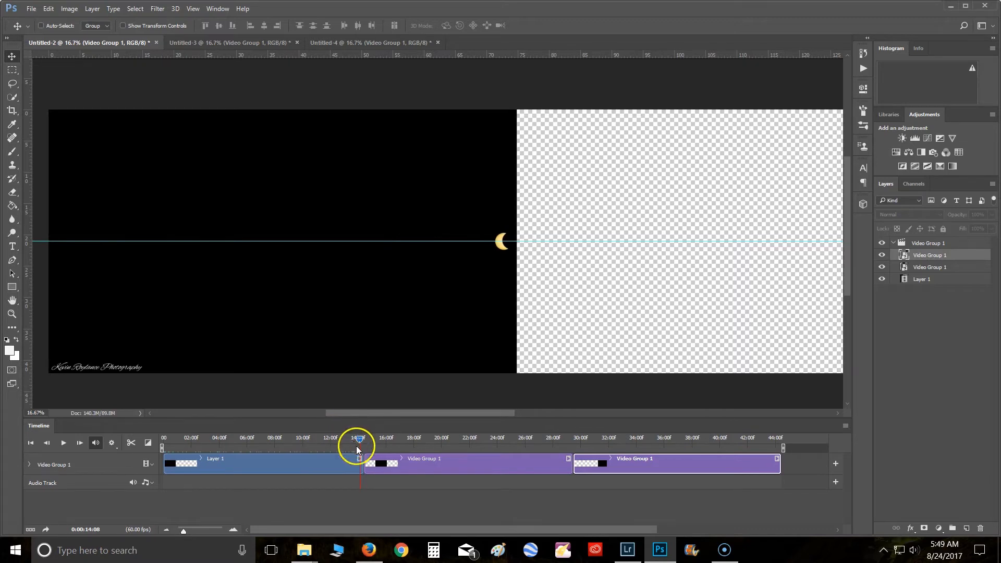
{"action": "left_click_drag", "start_coordinate": [360, 440], "coordinate": [364, 439]}
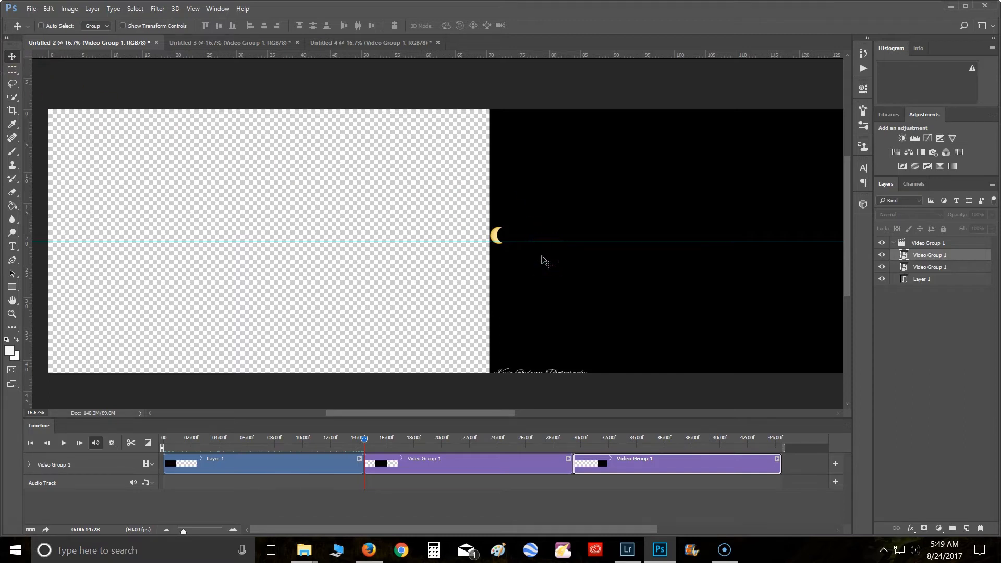
- Rotate the second clip's smart object by about -1.32 degrees and shift it slightly down so its crescent sun sits on the guide
{"action": "key", "text": "ctrl+0"}
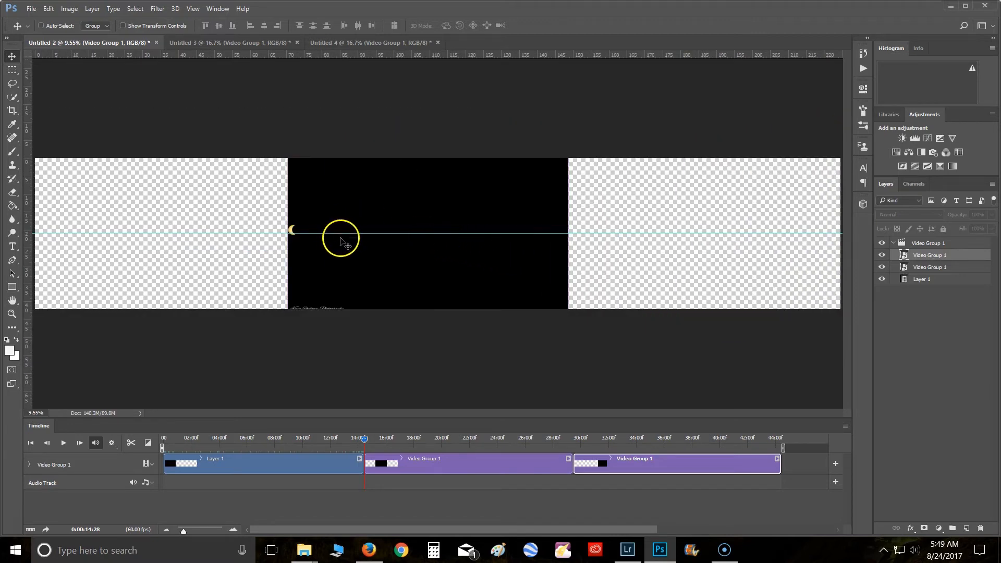
{"action": "mouse_move", "coordinate": [367, 442]}
{"action": "left_mouse_down"}
{"action": "mouse_move", "coordinate": [575, 451]}
{"action": "mouse_move", "coordinate": [370, 447]}
{"action": "left_mouse_up"}
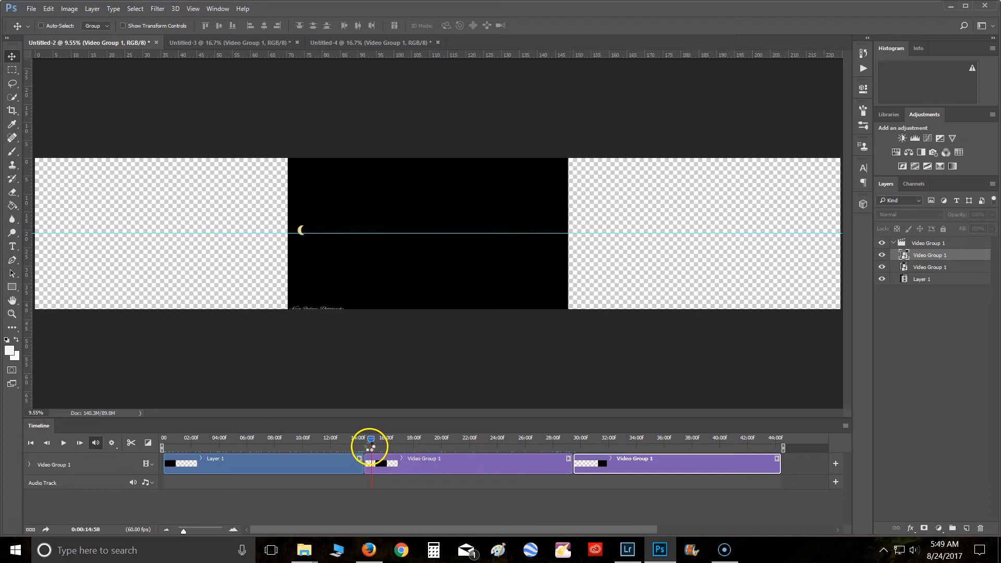
{"action": "left_click", "coordinate": [418, 465]}
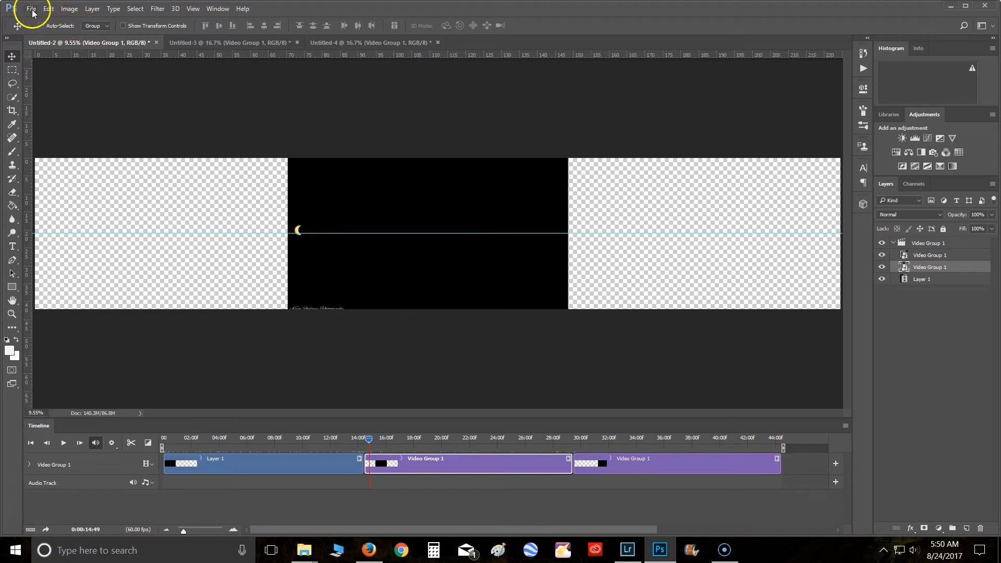
{"action": "left_click", "coordinate": [49, 9]}
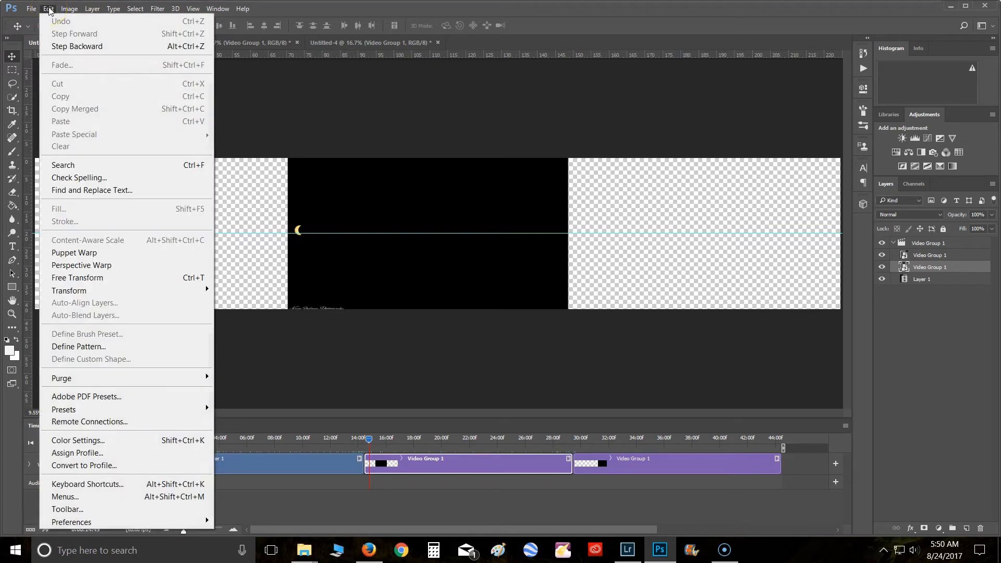
{"action": "mouse_move", "coordinate": [161, 286]}
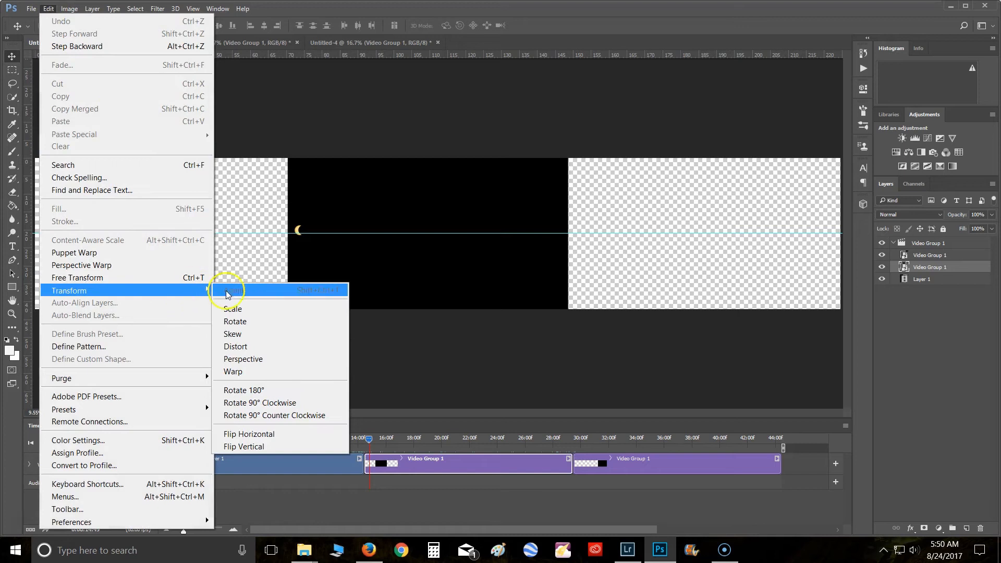
{"action": "left_click", "coordinate": [252, 323]}
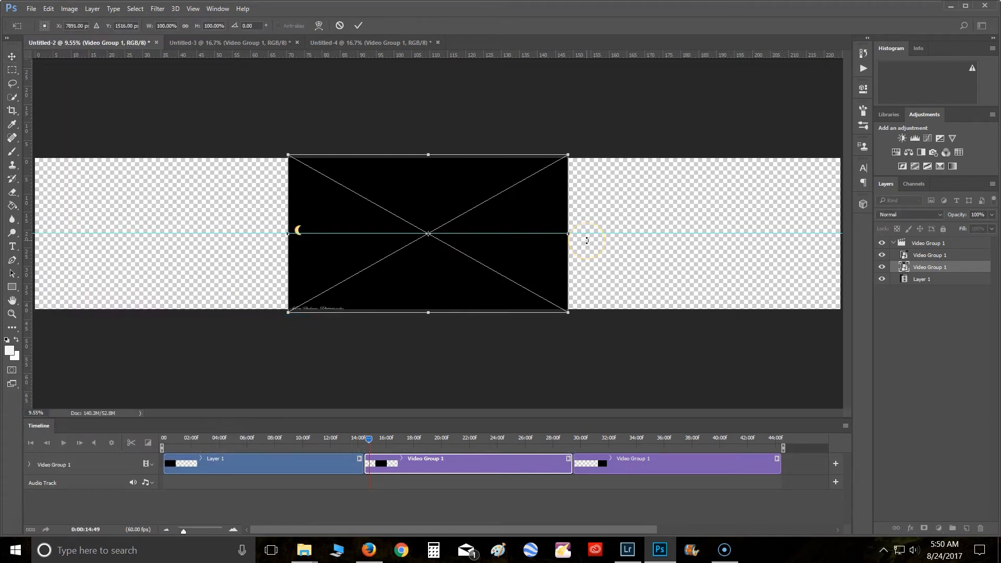
{"action": "left_click_drag", "start_coordinate": [586, 240], "coordinate": [587, 237]}
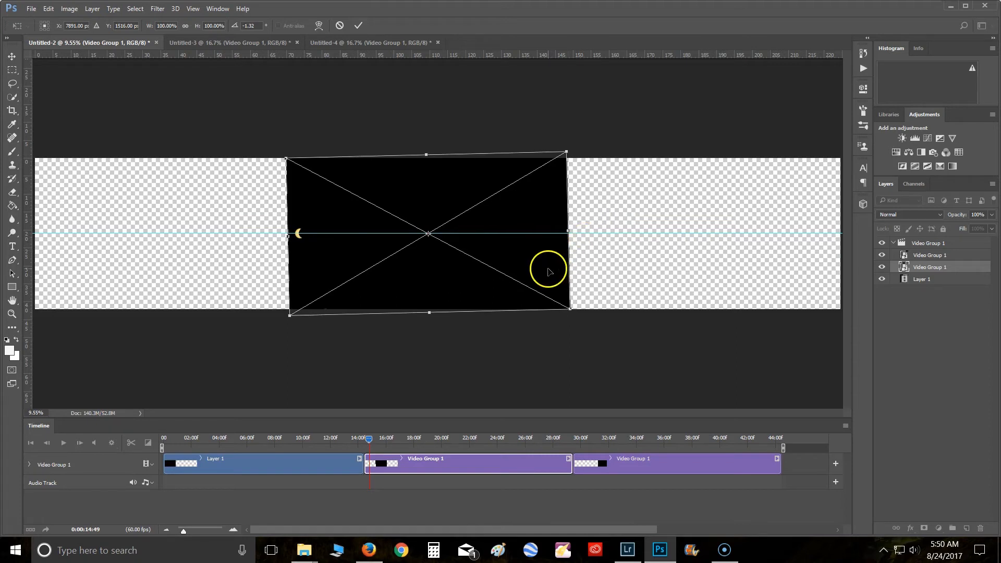
{"action": "left_click_drag", "start_coordinate": [545, 272], "coordinate": [546, 273]}
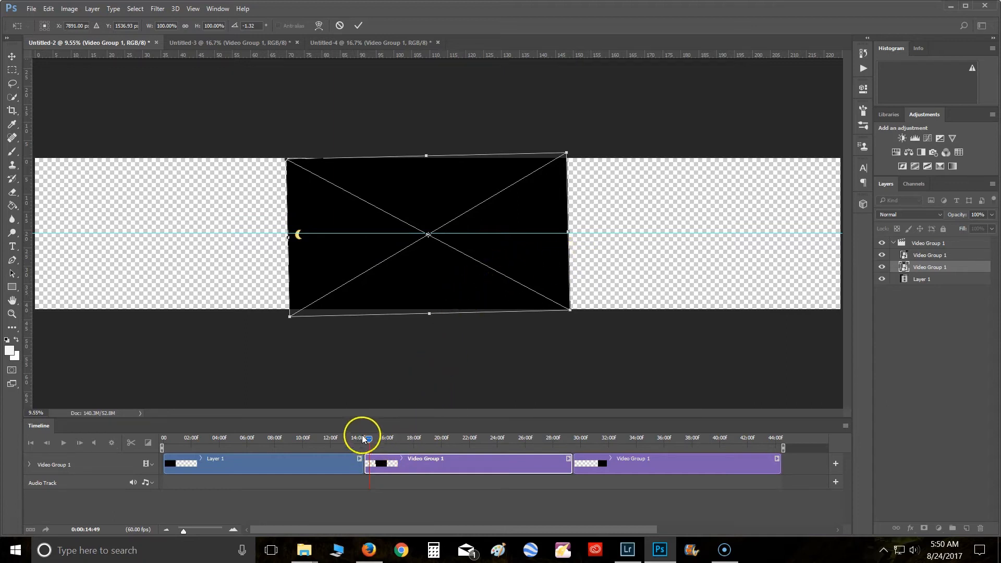
{"action": "double_click", "coordinate": [522, 272]}
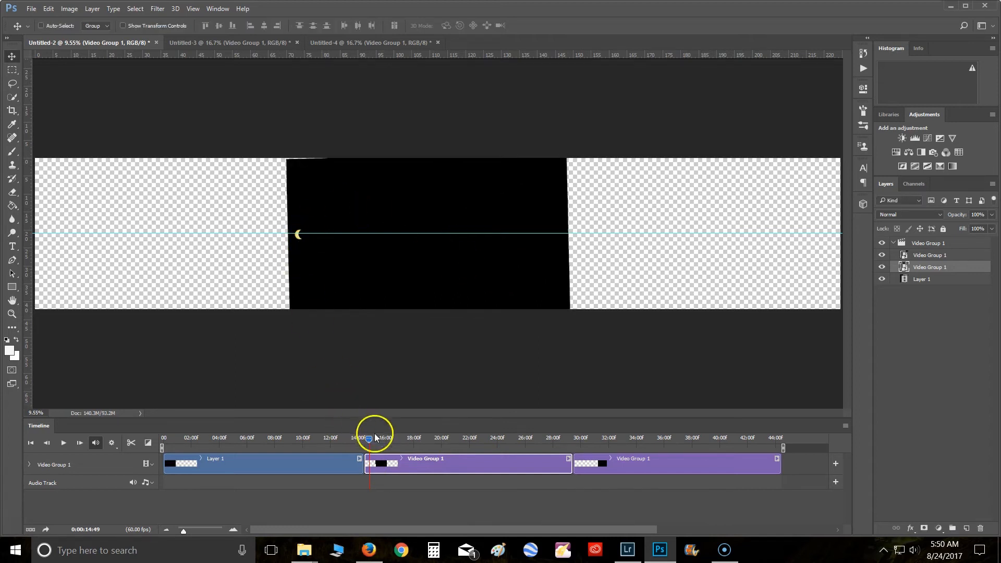
- Scrub through the second clip to check its alignment, and examine the crescent up close near the first clip's end at 0:00:14:08
{"action": "left_click_drag", "start_coordinate": [370, 441], "coordinate": [563, 457]}
{"action": "left_click_drag", "start_coordinate": [560, 440], "coordinate": [360, 440]}
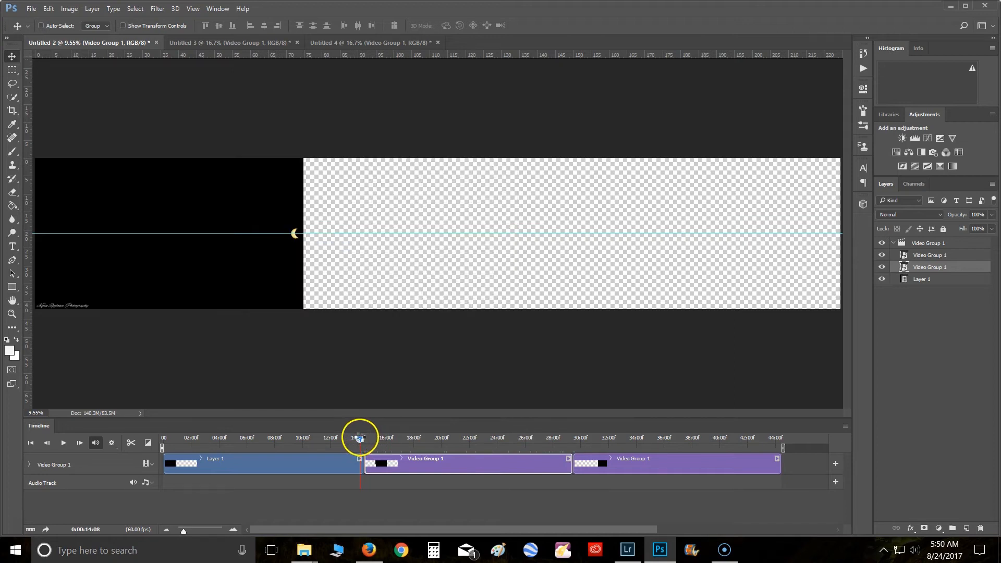
{"action": "key", "text": "ctrl+plus"}
{"action": "key", "text": "ctrl+plus"}
{"action": "key", "text": "ctrl+plus"}
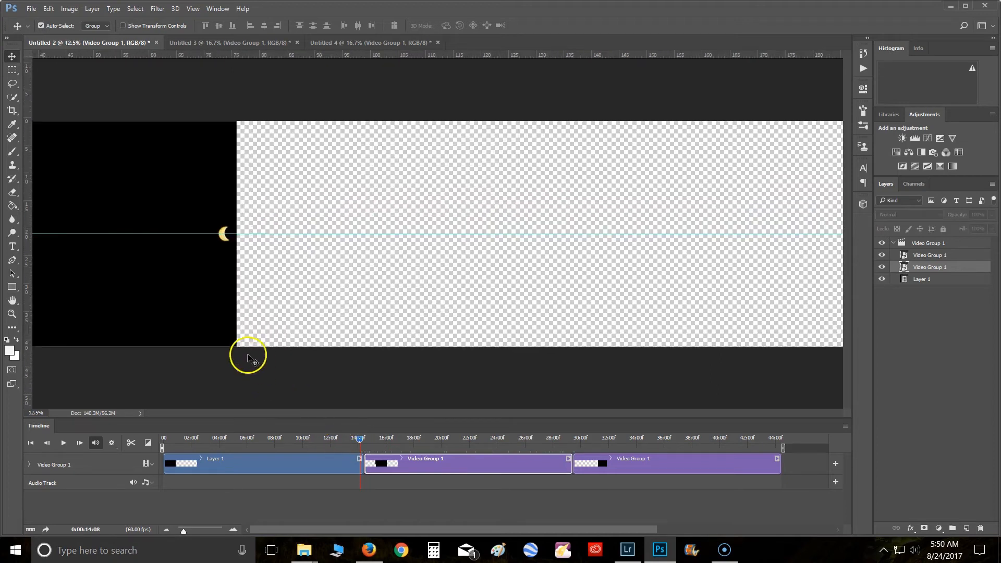
{"action": "left_click_drag", "start_coordinate": [193, 301], "coordinate": [387, 304]}
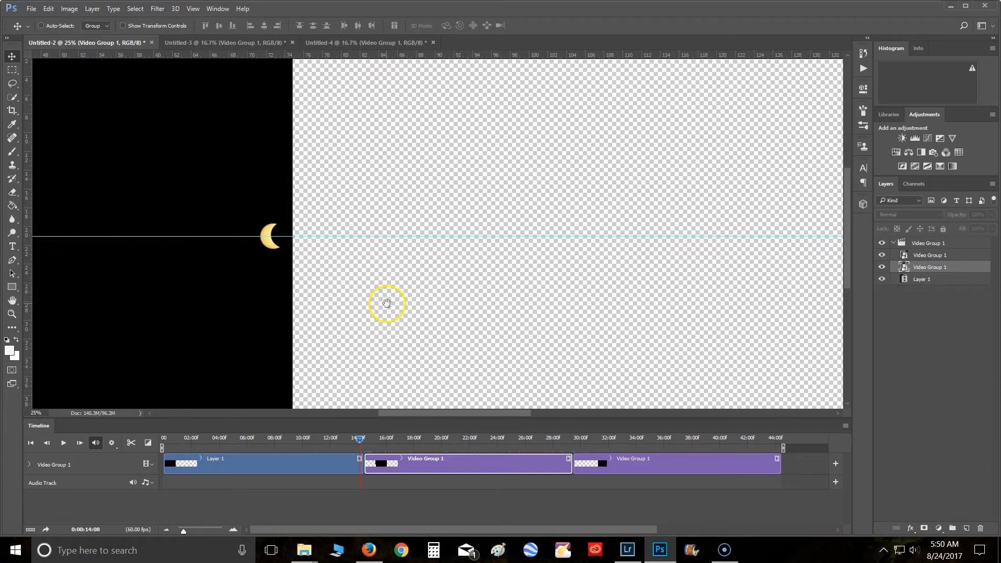
{"action": "key", "text": "ctrl+plus"}
{"action": "left_click_drag", "start_coordinate": [246, 292], "coordinate": [345, 295]}
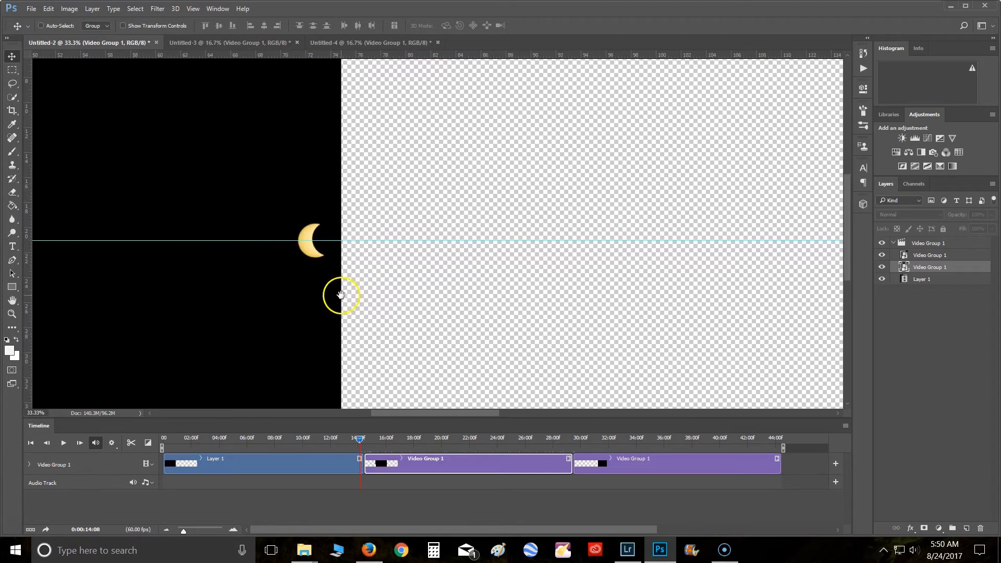
- Step frame by frame across the join between the first two clips, stopping on the first clip's last frame at 0:00:14:26
{"action": "left_click", "coordinate": [79, 443]}
{"action": "left_click", "coordinate": [79, 443]}
{"action": "left_click", "coordinate": [79, 443]}
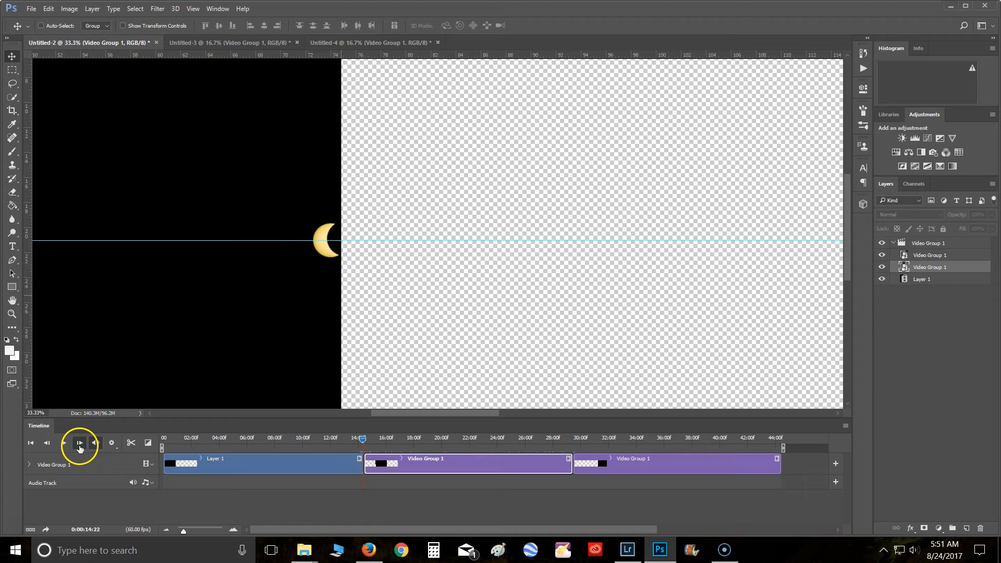
{"action": "left_click", "coordinate": [79, 444]}
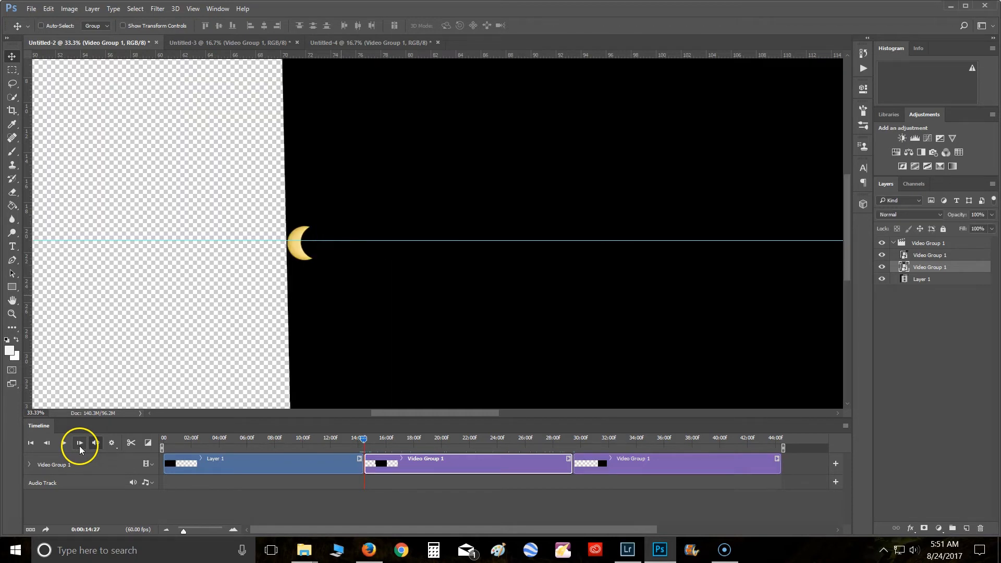
{"action": "left_click", "coordinate": [48, 444]}
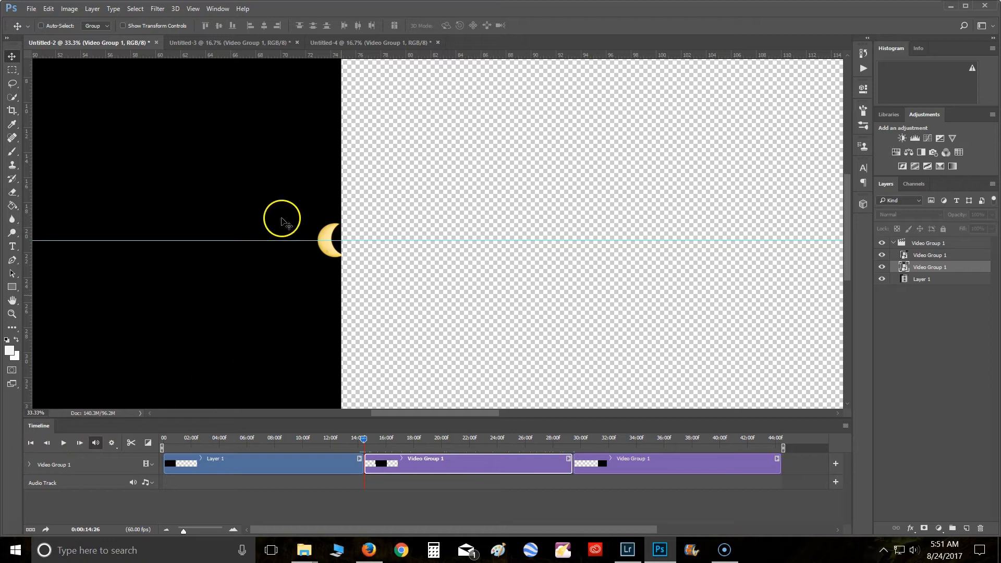
- Add a second horizontal guide at 18 inches, above the crescent sun
{"action": "left_click", "coordinate": [195, 10]}
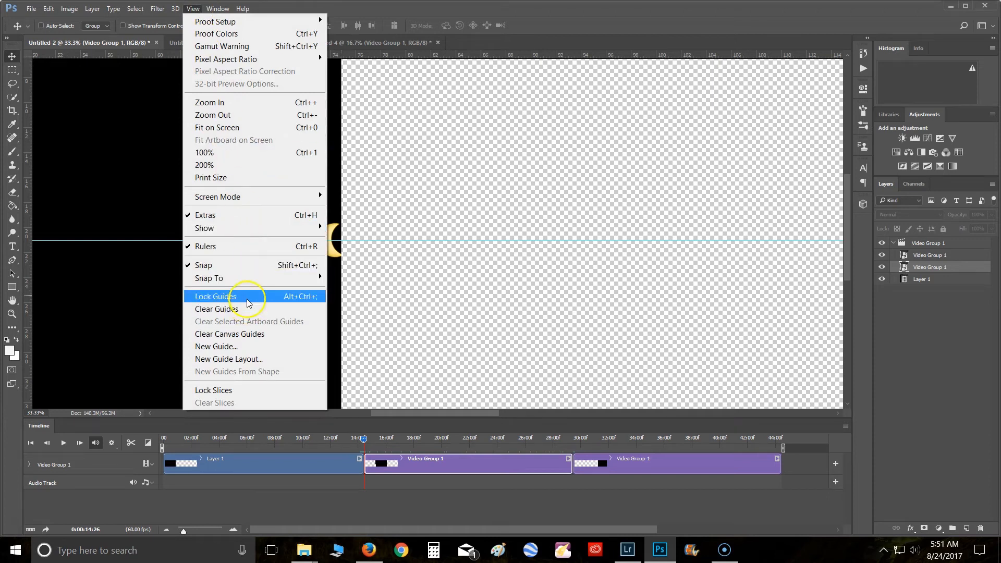
{"action": "left_click", "coordinate": [247, 346]}
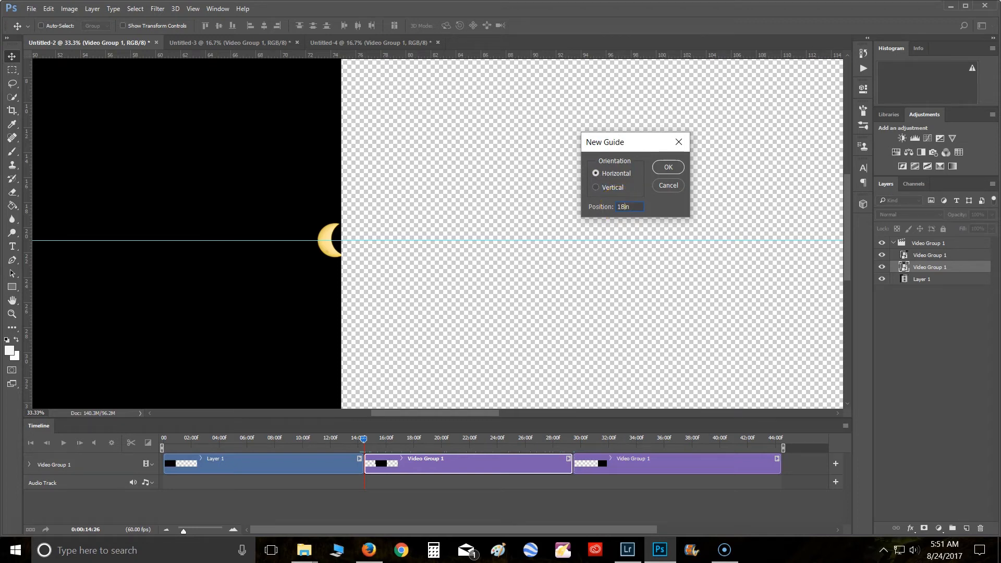
{"action": "type", "text": "18"}
{"action": "key", "text": "Return"}
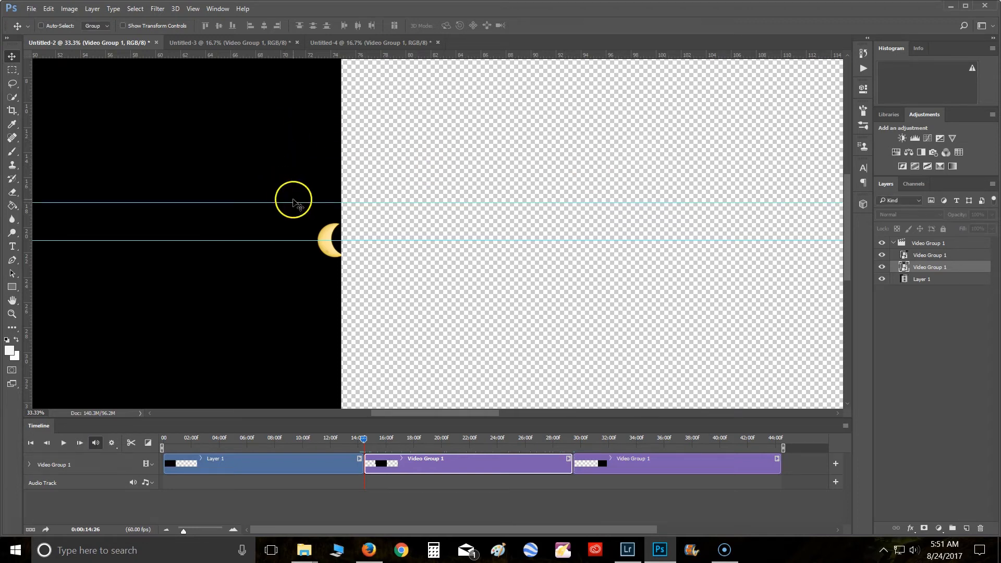
- Lower the upper horizontal guide to the crescent's top edge, and add a vertical guide at 74 inches, moved to the crescent's left edge
{"action": "left_click_drag", "start_coordinate": [293, 203], "coordinate": [291, 222]}
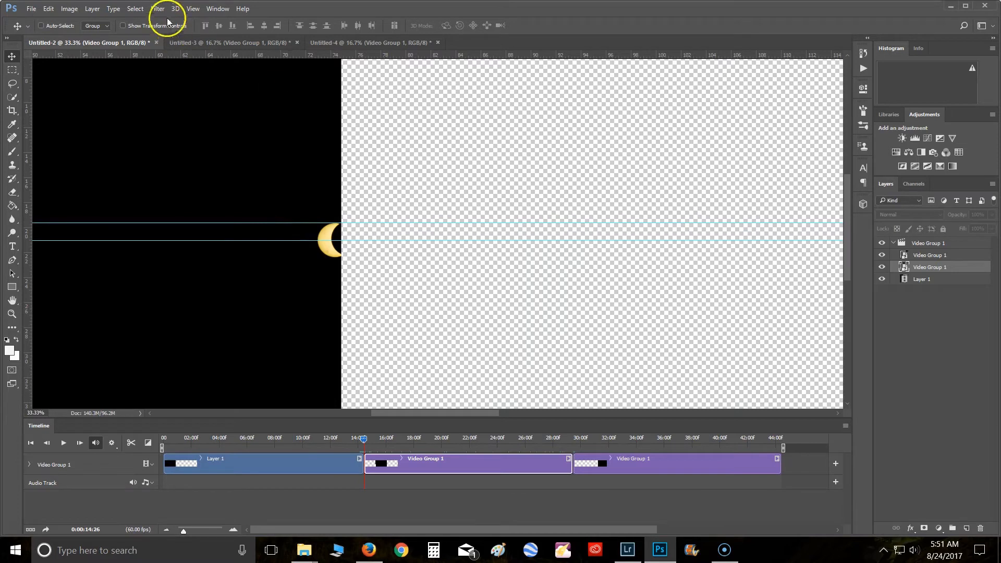
{"action": "left_click", "coordinate": [192, 8]}
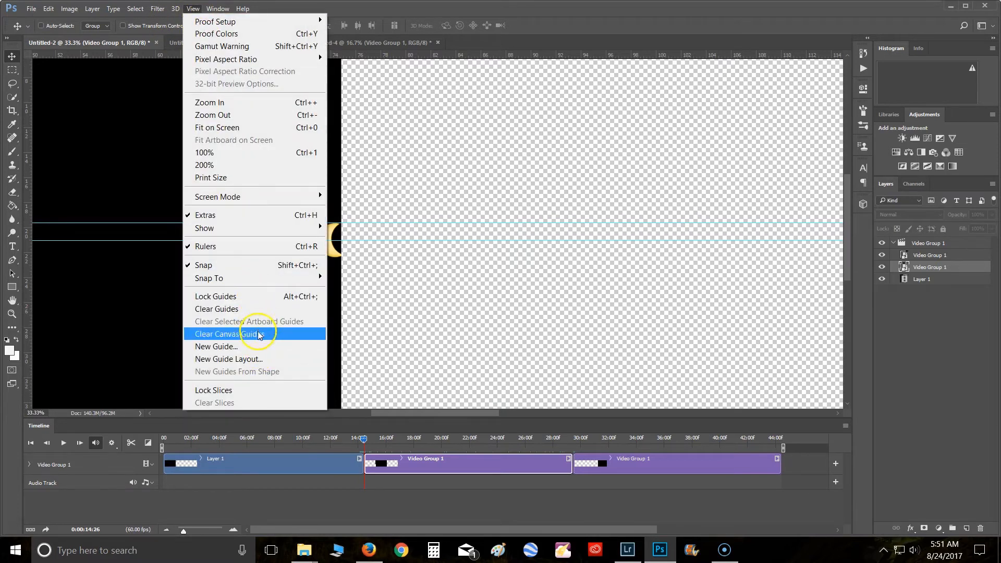
{"action": "left_click", "coordinate": [257, 346]}
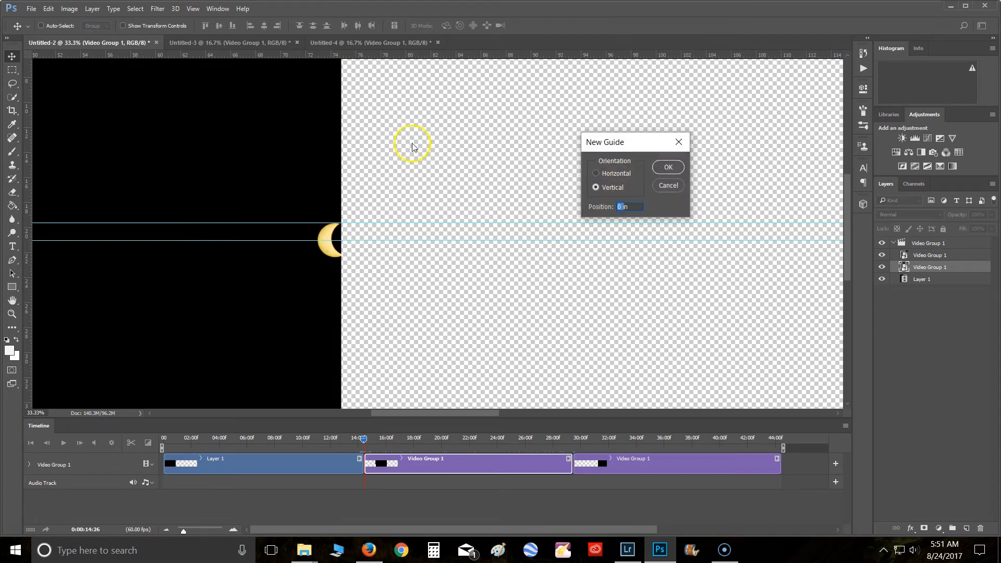
{"action": "type", "text": "74in"}
{"action": "left_click", "coordinate": [667, 166]}
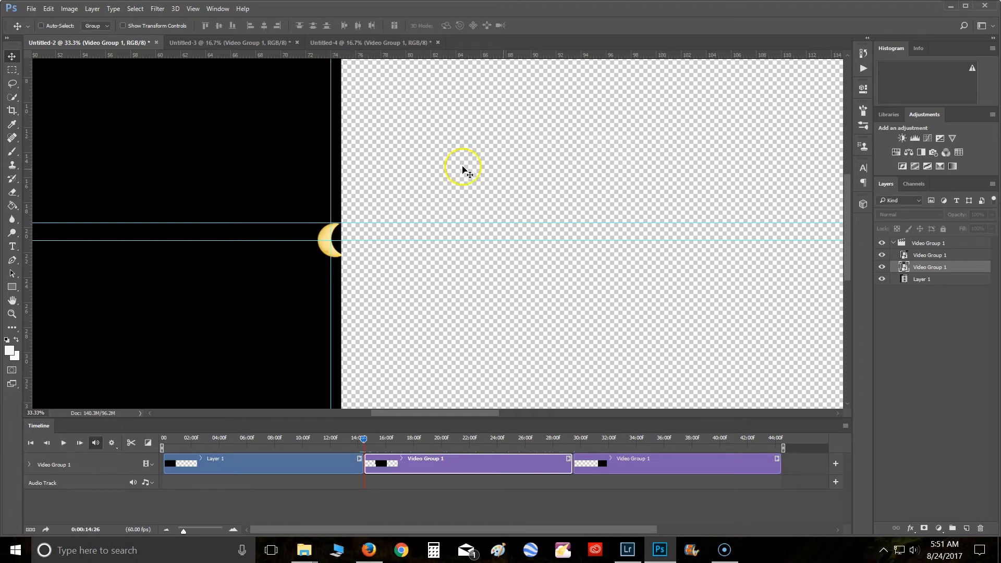
{"action": "left_click_drag", "start_coordinate": [327, 154], "coordinate": [317, 154]}
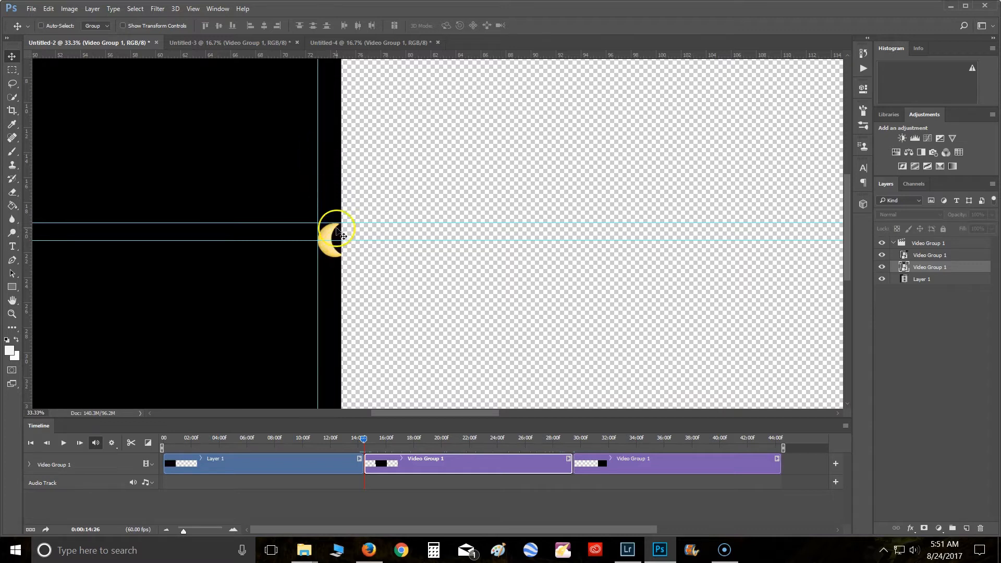
- Reposition the second clip's image on its first frame, 0:00:14:27, so its crescent touches the vertical guide and the upper horizontal guide
{"action": "left_click_drag", "start_coordinate": [348, 236], "coordinate": [319, 240]}
{"action": "left_click", "coordinate": [81, 443]}
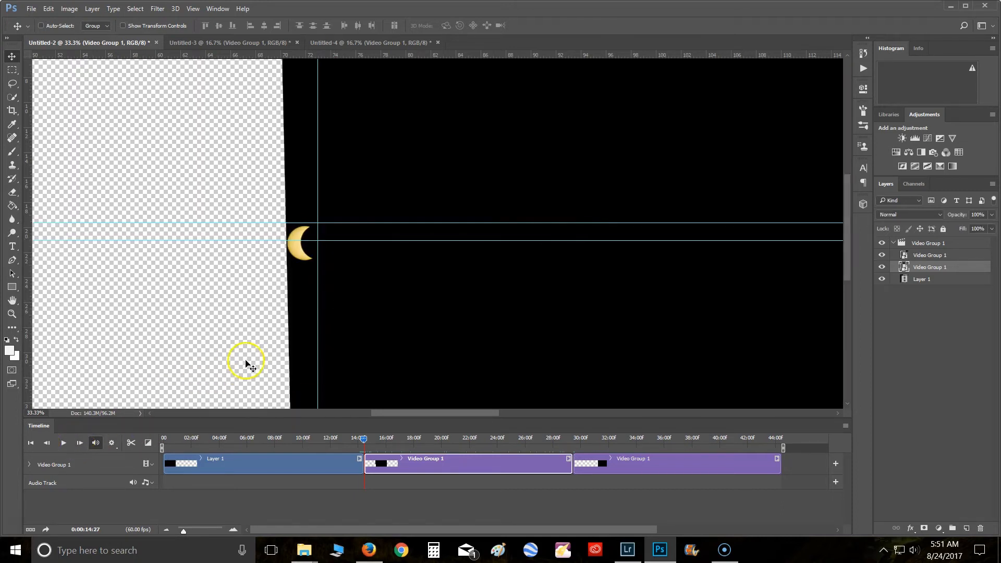
{"action": "left_click_drag", "start_coordinate": [338, 320], "coordinate": [368, 321]}
{"action": "key", "text": "Left"}
{"action": "key", "text": "Left"}
{"action": "key", "text": "Left"}
{"action": "key", "text": "Left"}
{"action": "key", "text": "Left"}
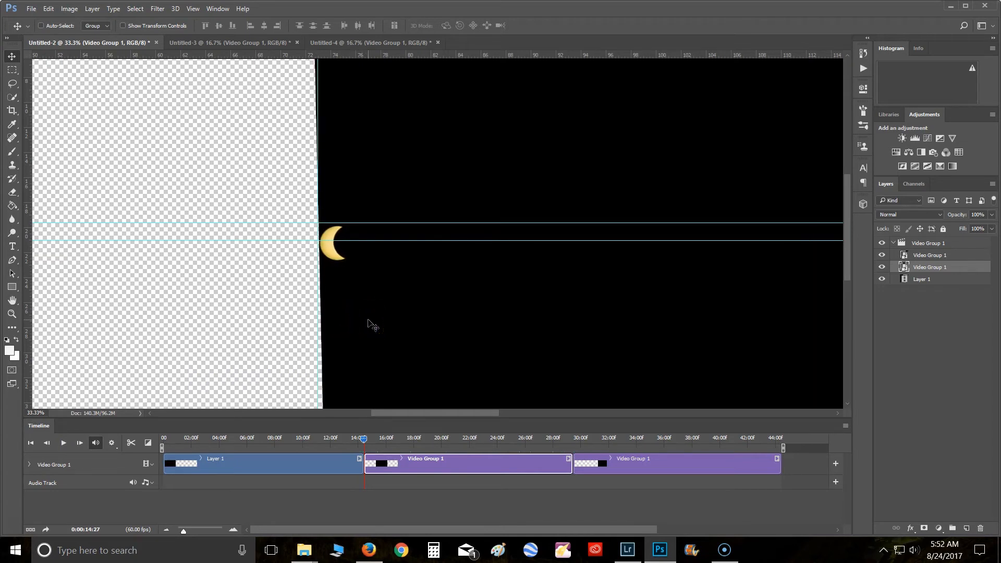
{"action": "key", "text": "Left"}
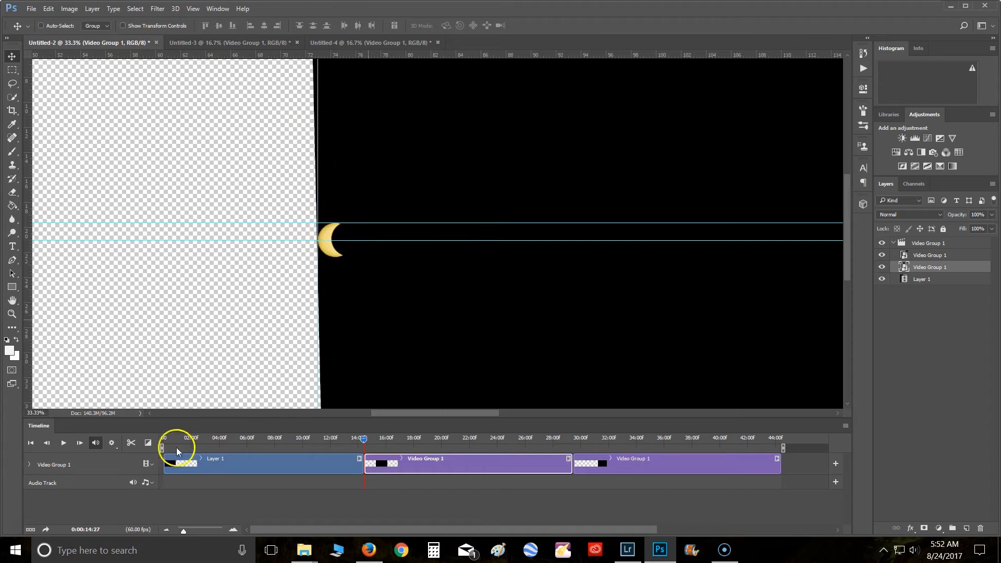
- Step back and forth across the join between the first and second clips to compare the crescent's position
{"action": "left_click", "coordinate": [46, 442]}
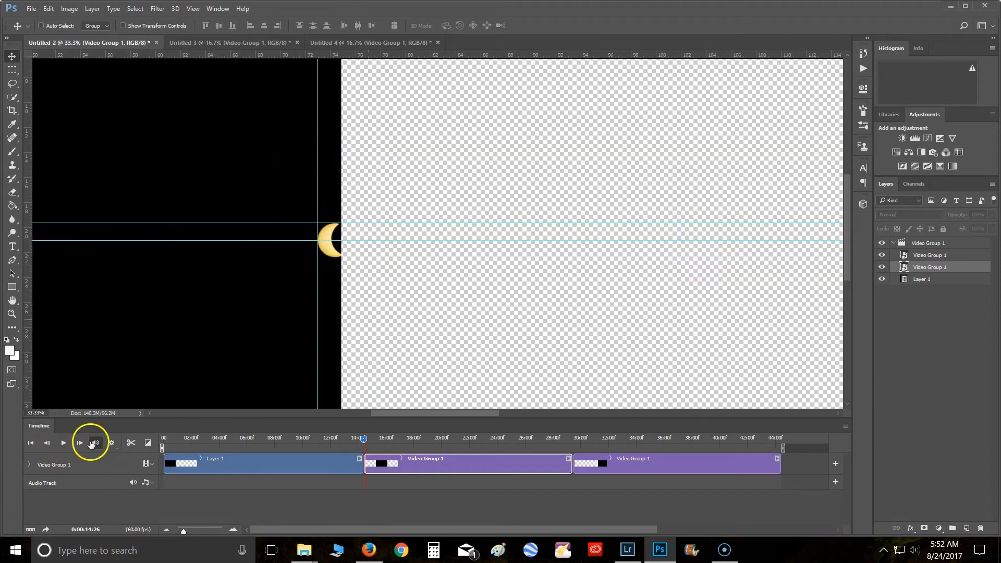
{"action": "left_click", "coordinate": [80, 442]}
{"action": "left_click", "coordinate": [47, 443]}
{"action": "left_click", "coordinate": [79, 443]}
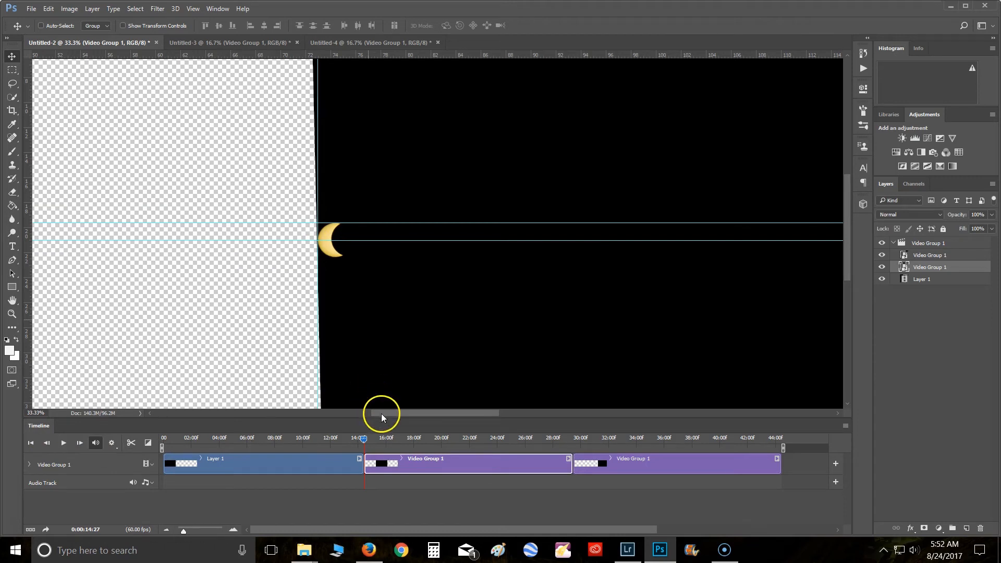
{"action": "key", "text": "ctrl+0"}
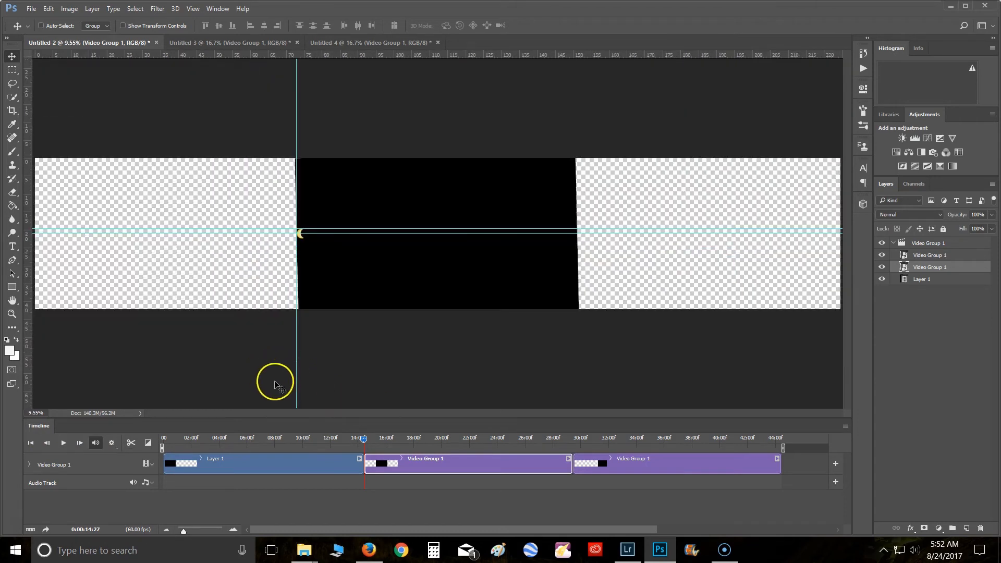
{"action": "left_click_drag", "start_coordinate": [364, 438], "coordinate": [760, 461]}
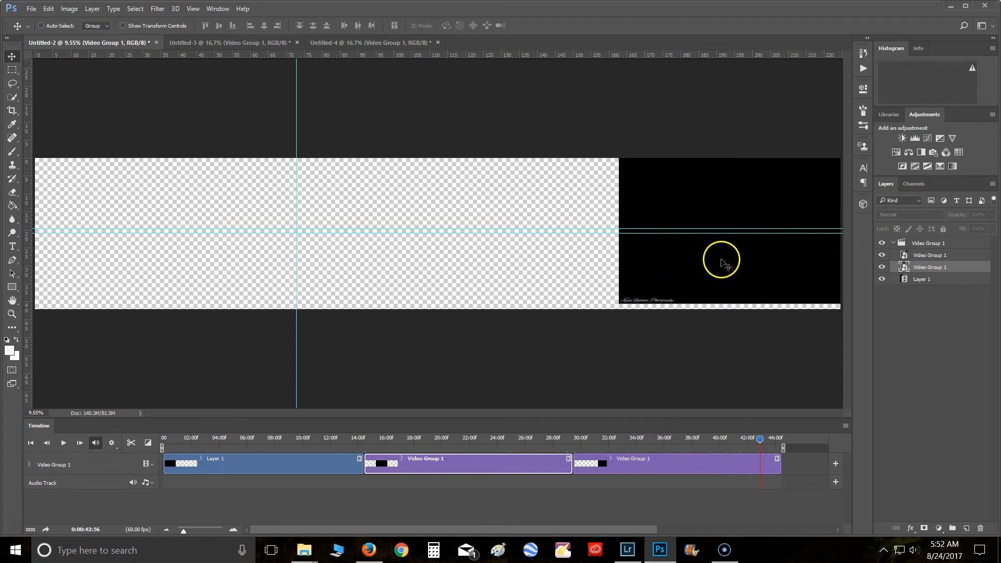
{"action": "left_click_drag", "start_coordinate": [723, 260], "coordinate": [589, 243]}
{"action": "key", "text": "ctrl+z"}
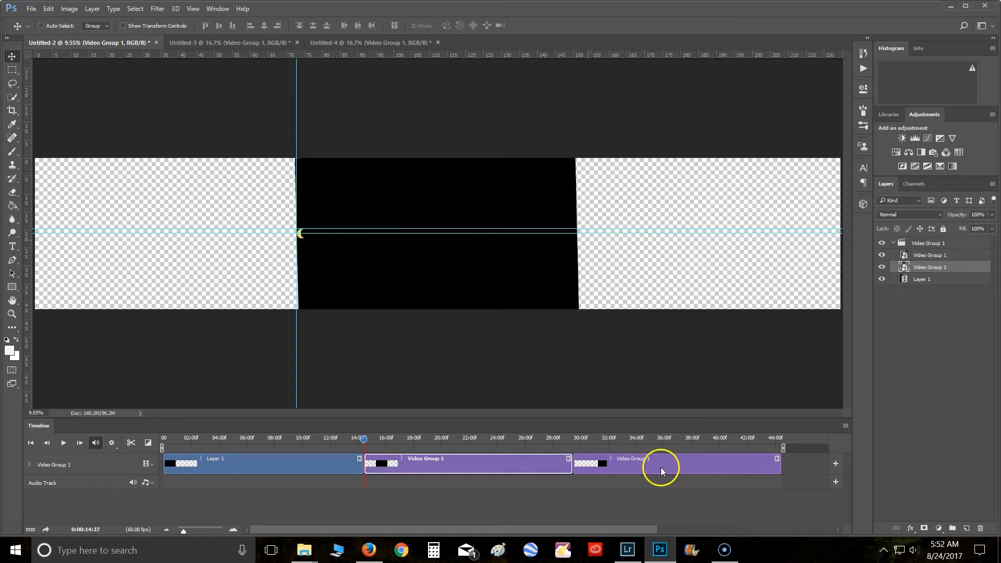
- Move the third clip's image left and slightly down near its start, bringing its crescent sun to the guides where the second clip ends
{"action": "left_click", "coordinate": [649, 464]}
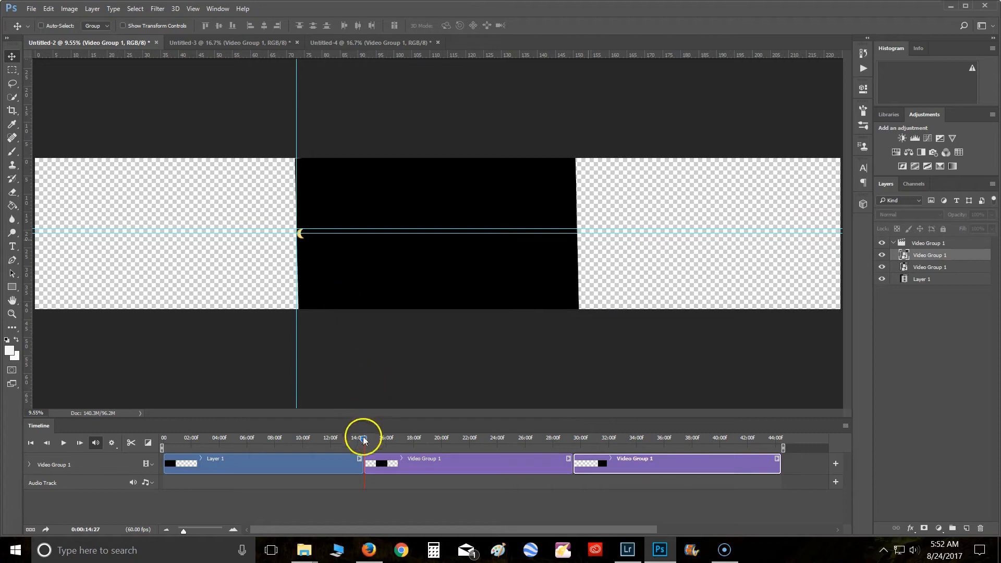
{"action": "left_click_drag", "start_coordinate": [365, 439], "coordinate": [397, 438]}
{"action": "left_click_drag", "start_coordinate": [485, 440], "coordinate": [576, 442]}
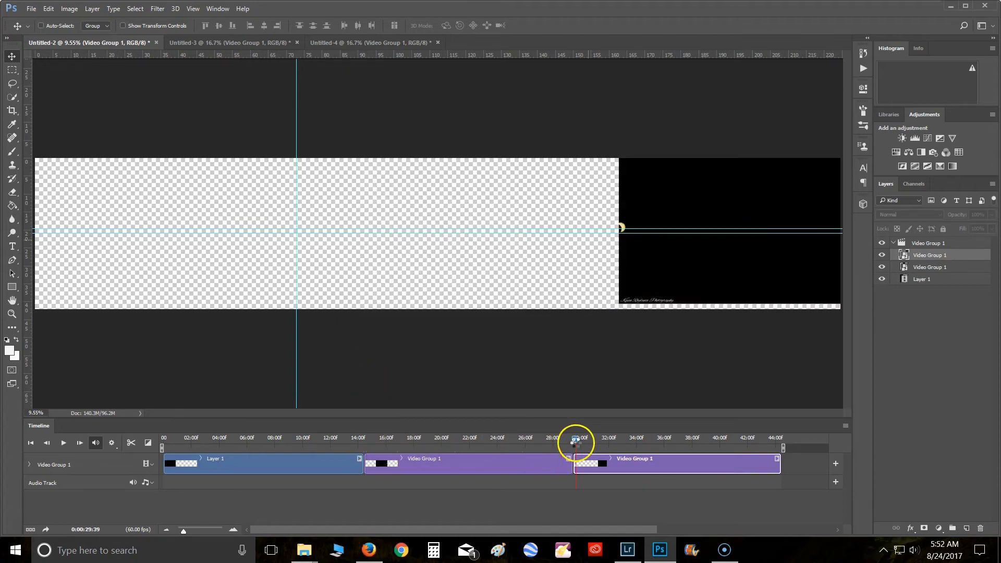
{"action": "left_click_drag", "start_coordinate": [731, 257], "coordinate": [674, 266]}
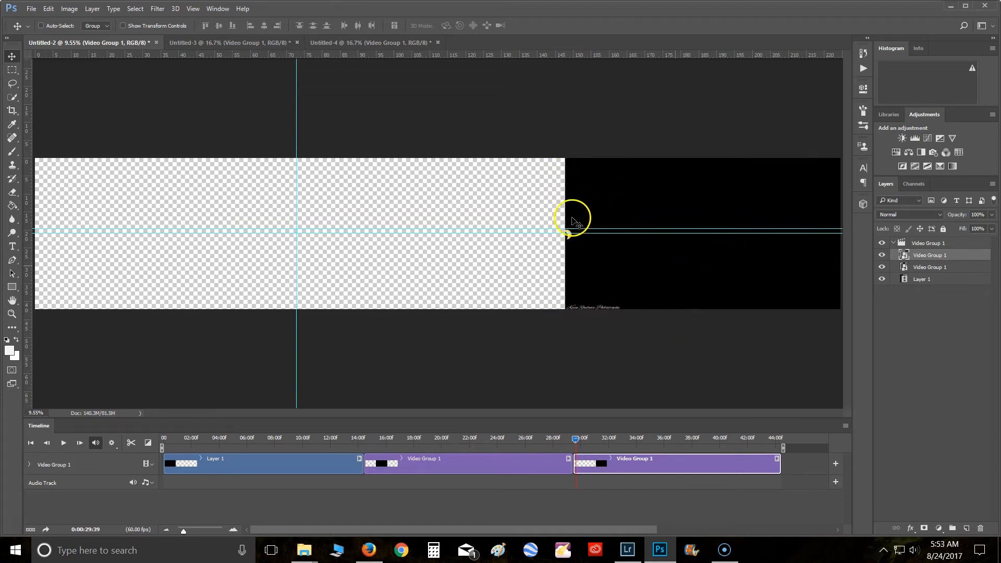
{"action": "mouse_move", "coordinate": [581, 440]}
{"action": "left_mouse_down"}
{"action": "mouse_move", "coordinate": [770, 460]}
{"action": "mouse_move", "coordinate": [576, 442]}
{"action": "left_mouse_up"}
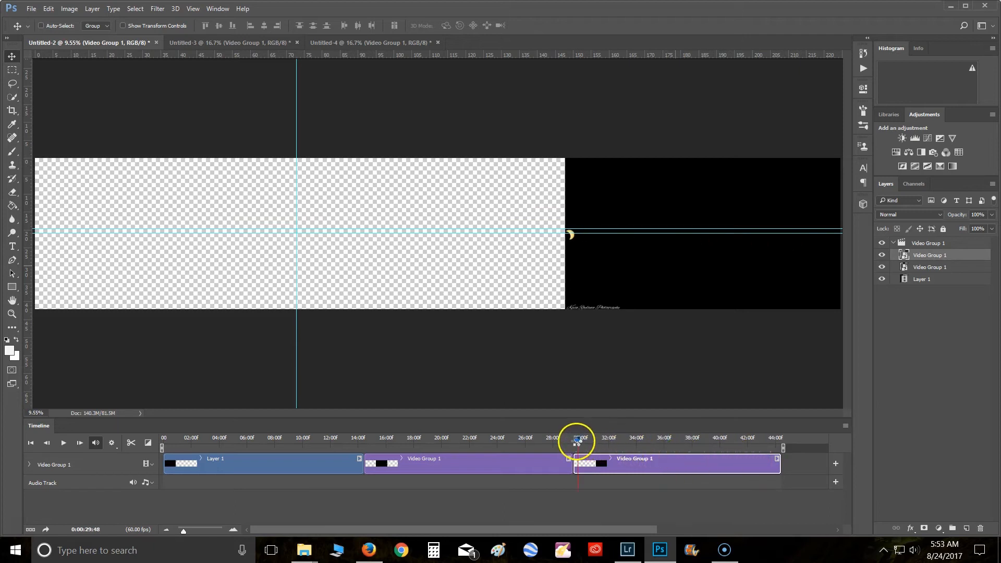
- Rotate the third clip's smart object by about -2.59 degrees and shift it up so its crescent sun sits on the guides
{"action": "left_click", "coordinate": [49, 10]}
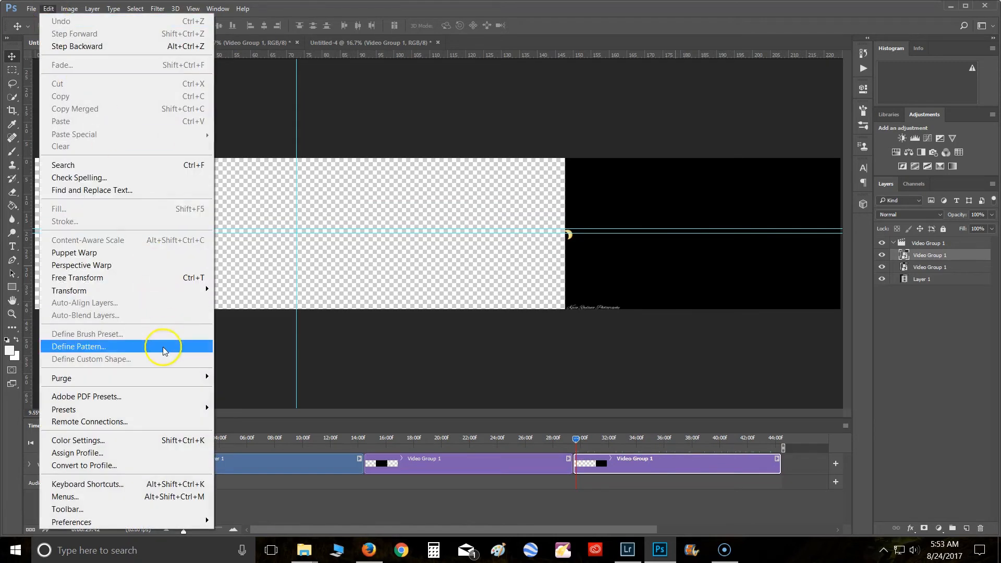
{"action": "mouse_move", "coordinate": [161, 290]}
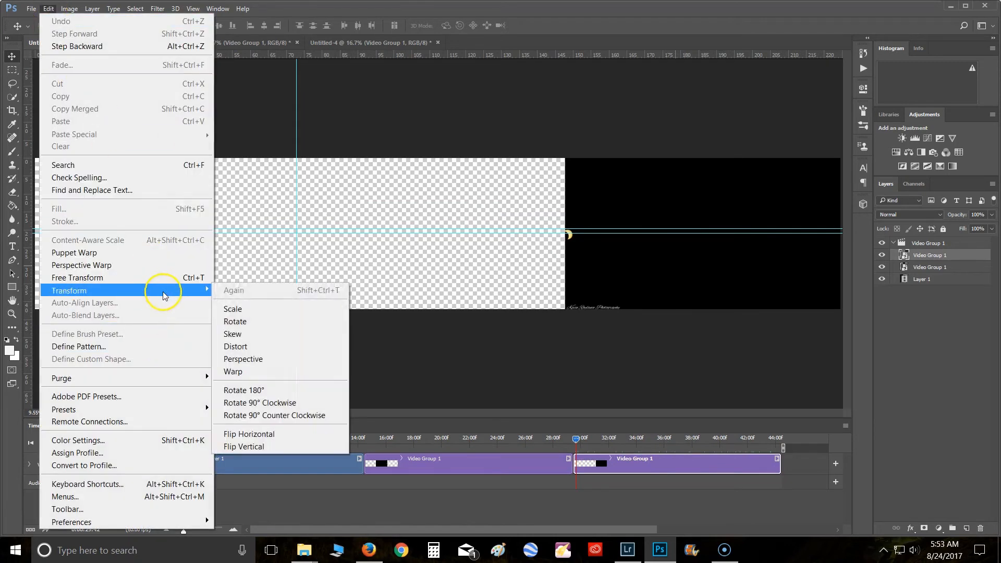
{"action": "left_click", "coordinate": [276, 322]}
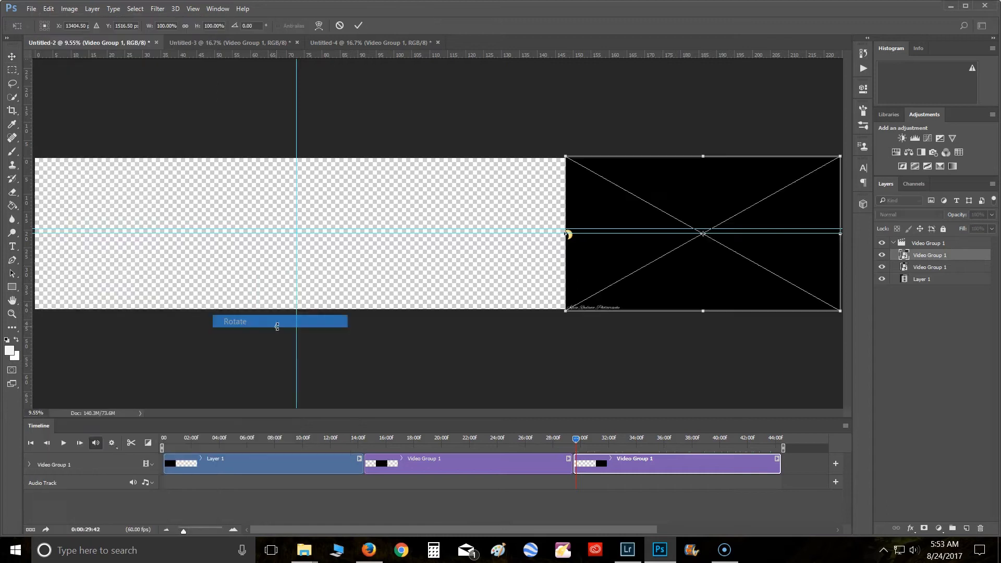
{"action": "left_click_drag", "start_coordinate": [524, 252], "coordinate": [527, 257]}
{"action": "left_click", "coordinate": [668, 266]}
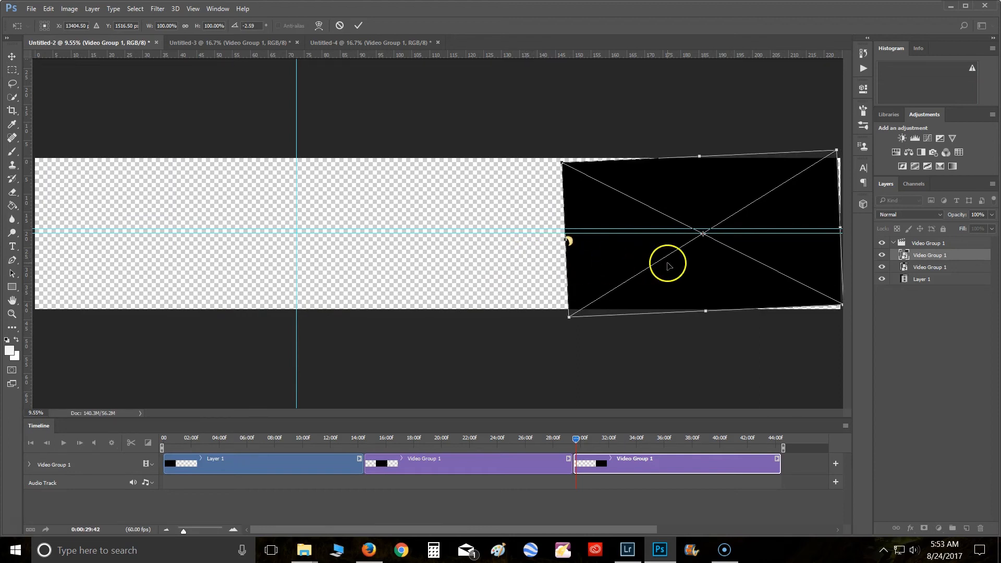
{"action": "left_click_drag", "start_coordinate": [668, 264], "coordinate": [351, 262]}
{"action": "key", "text": "ctrl+plus"}
{"action": "key", "text": "ctrl+plus"}
{"action": "key", "text": "ctrl+plus"}
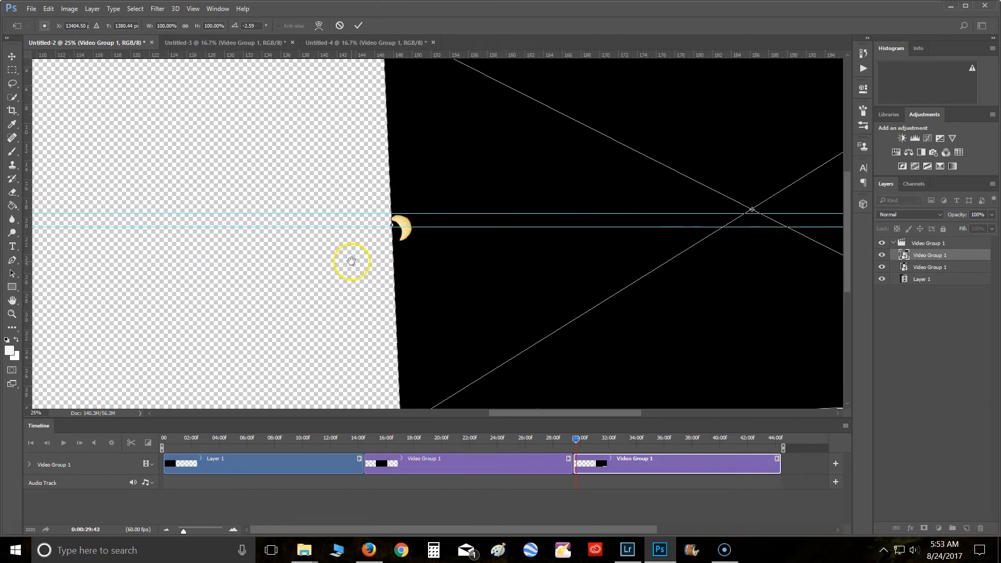
{"action": "double_click", "coordinate": [485, 290]}
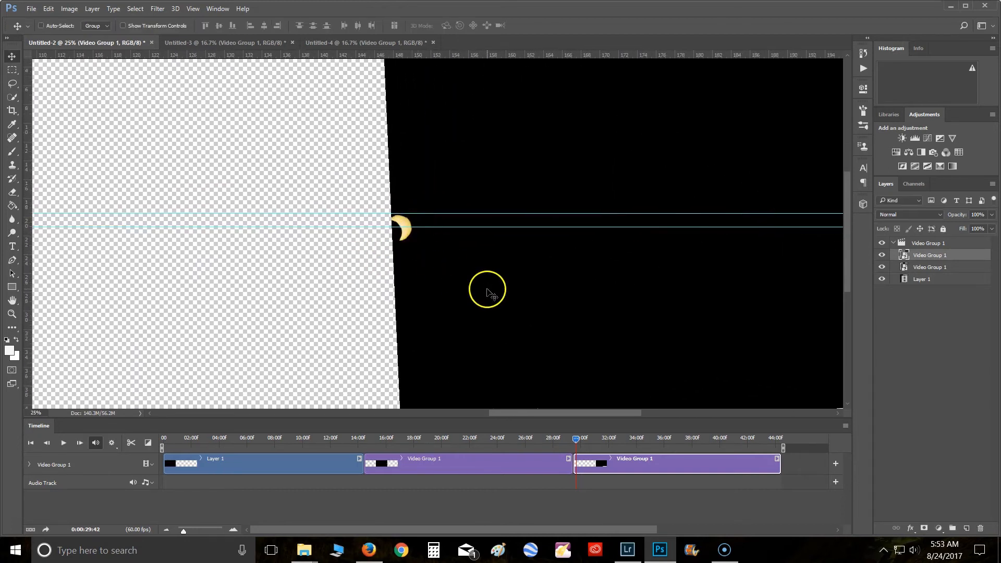
- Step frame by frame across the join between the second and third clips up close, stopping on the second clip's last frame at 0:00:29:26
{"action": "key", "text": "ctrl+0"}
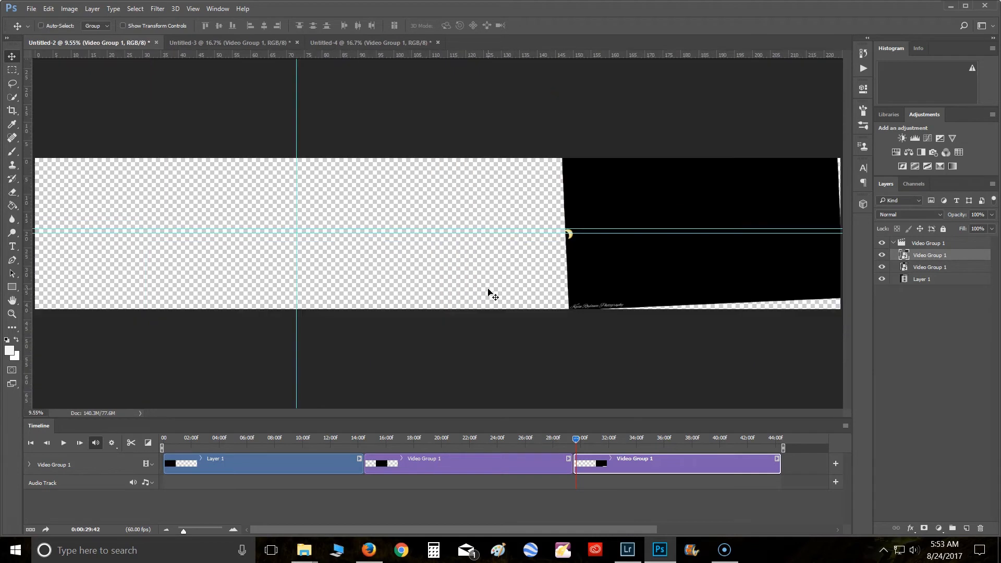
{"action": "mouse_move", "coordinate": [576, 442]}
{"action": "left_mouse_down"}
{"action": "mouse_move", "coordinate": [786, 447]}
{"action": "mouse_move", "coordinate": [570, 451]}
{"action": "left_mouse_up"}
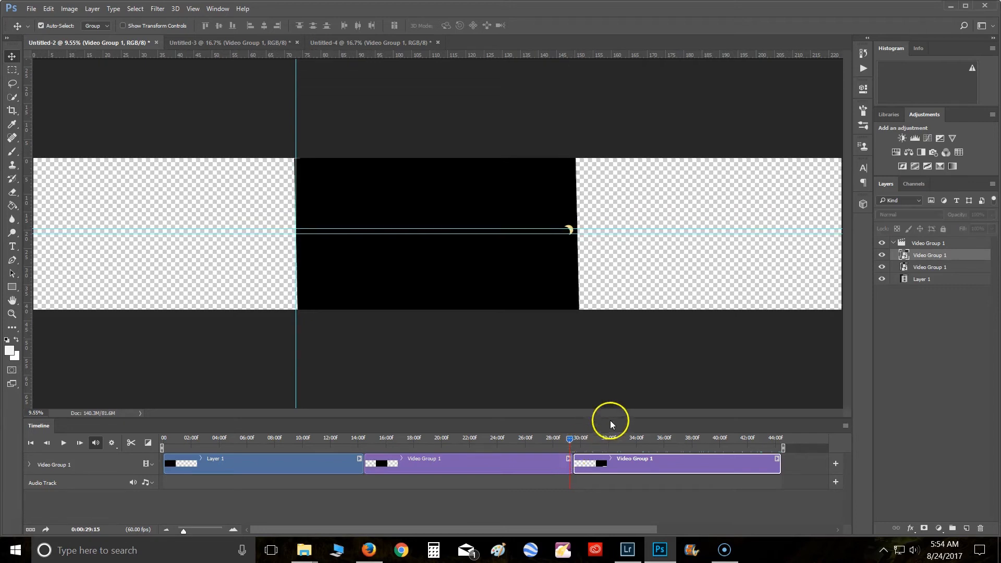
{"action": "key", "text": "ctrl+plus"}
{"action": "key", "text": "ctrl+plus"}
{"action": "key", "text": "ctrl+plus"}
{"action": "key", "text": "ctrl+plus"}
{"action": "left_click_drag", "start_coordinate": [648, 297], "coordinate": [399, 300]}
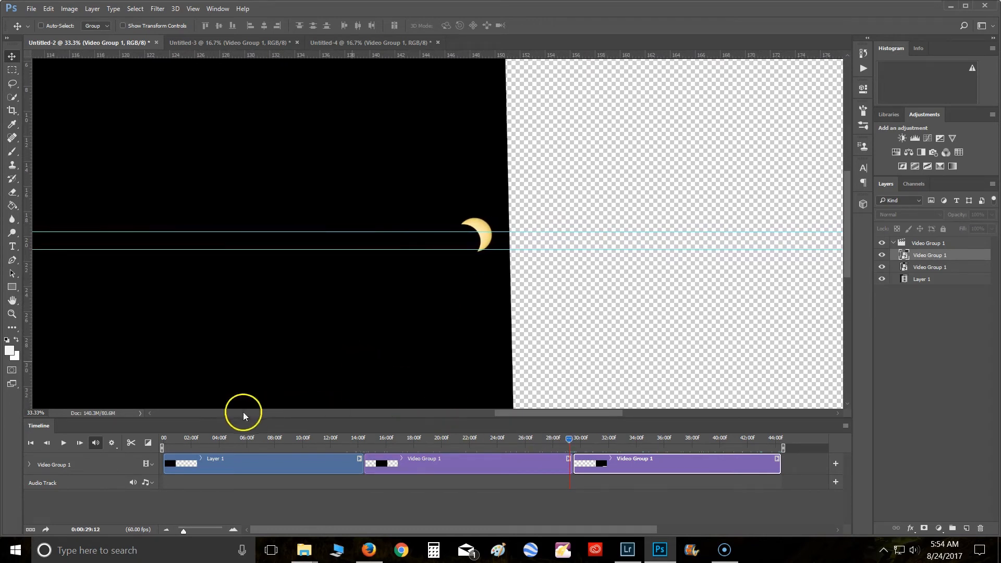
{"action": "left_click", "coordinate": [80, 443]}
{"action": "left_click", "coordinate": [80, 443]}
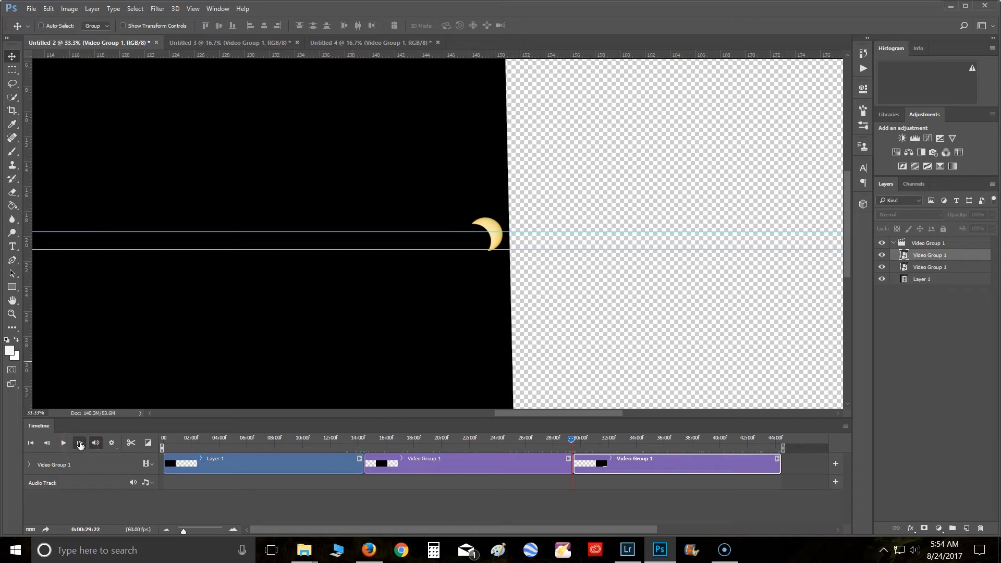
{"action": "left_click", "coordinate": [80, 444]}
{"action": "left_click", "coordinate": [80, 442]}
{"action": "left_click", "coordinate": [79, 443]}
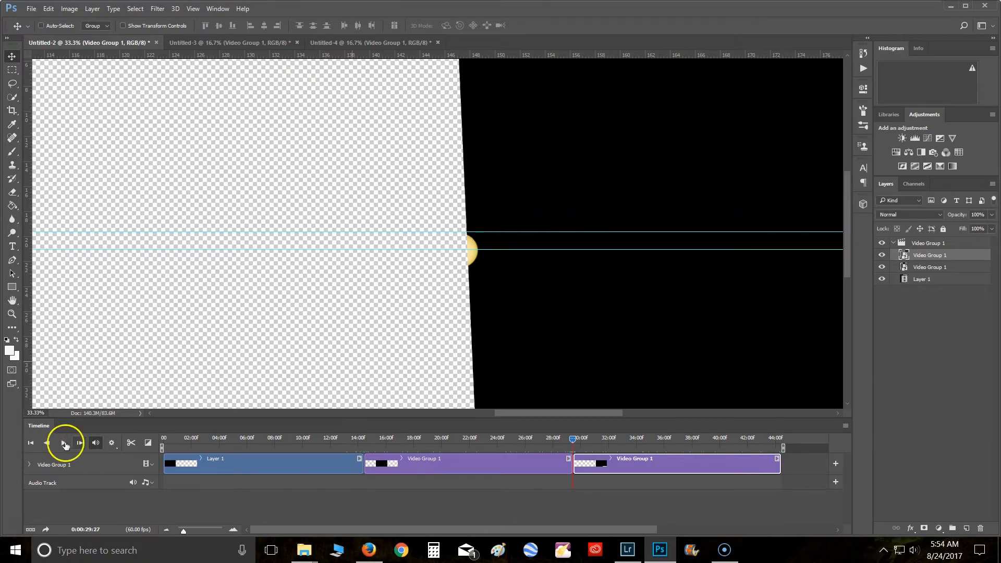
{"action": "left_click", "coordinate": [48, 443]}
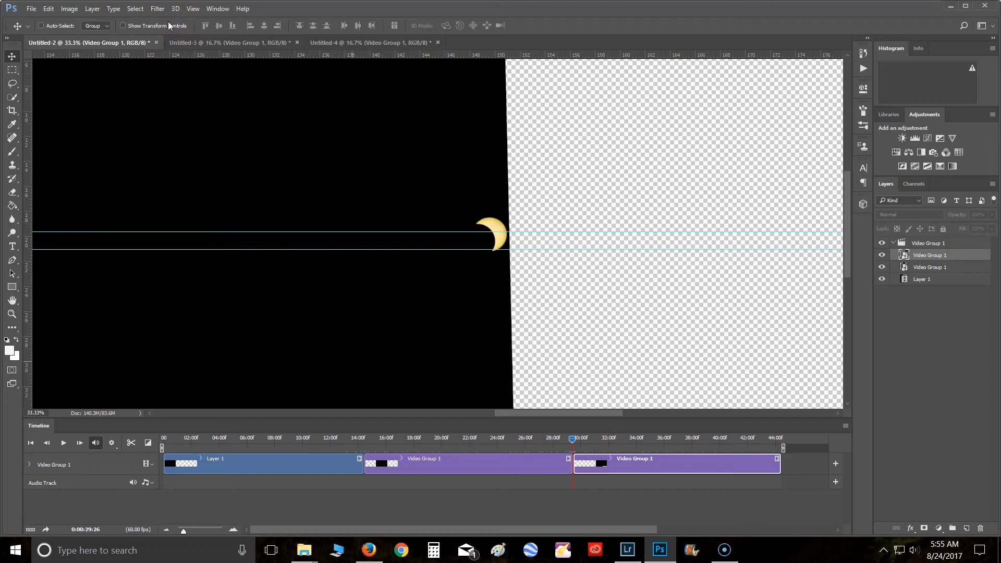
- Raise the upper horizontal guide to the crescent's top edge, and add a vertical guide at 148 inches, moved to the crescent's left edge
{"action": "left_click_drag", "start_coordinate": [451, 231], "coordinate": [449, 217]}
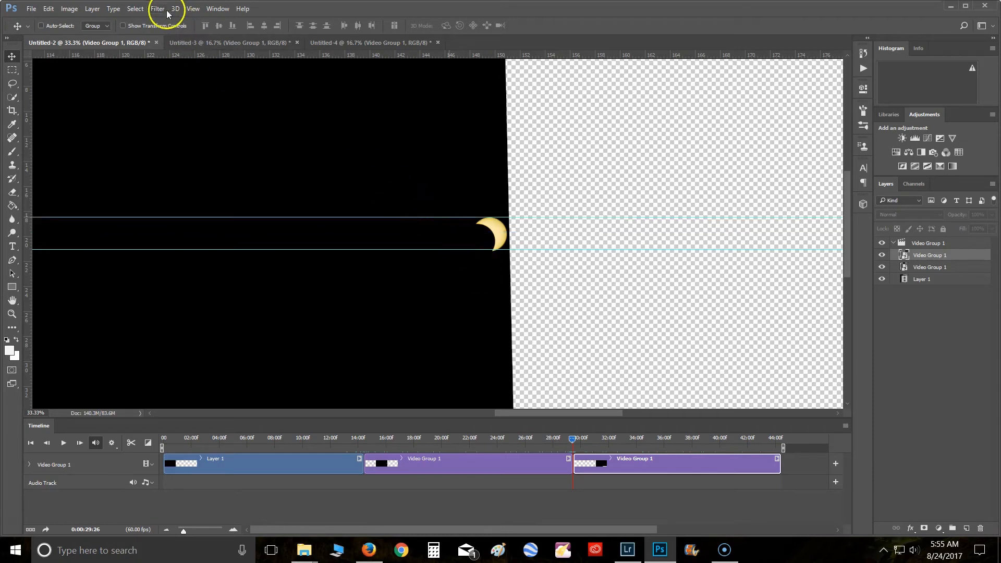
{"action": "left_click", "coordinate": [193, 9]}
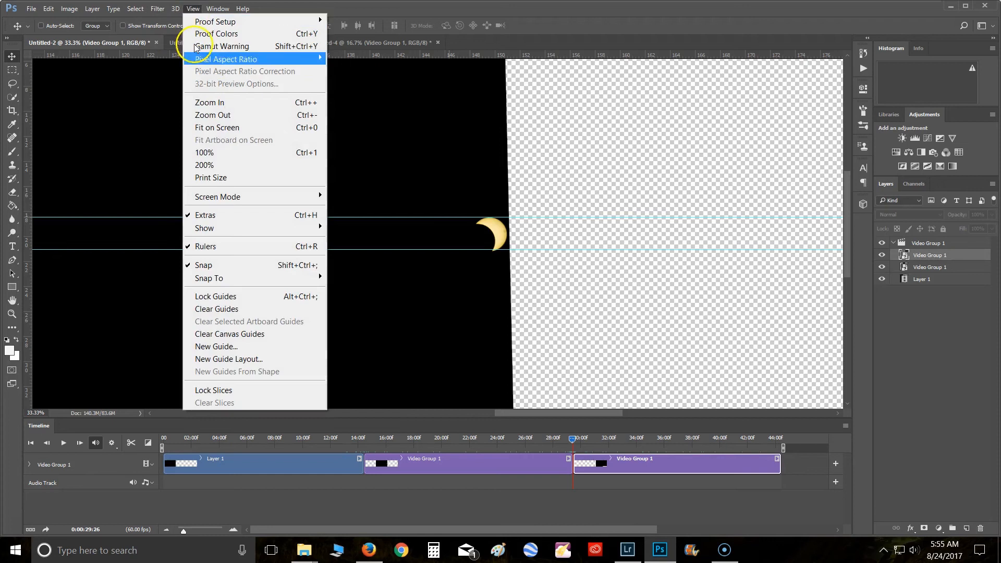
{"action": "left_click", "coordinate": [286, 347]}
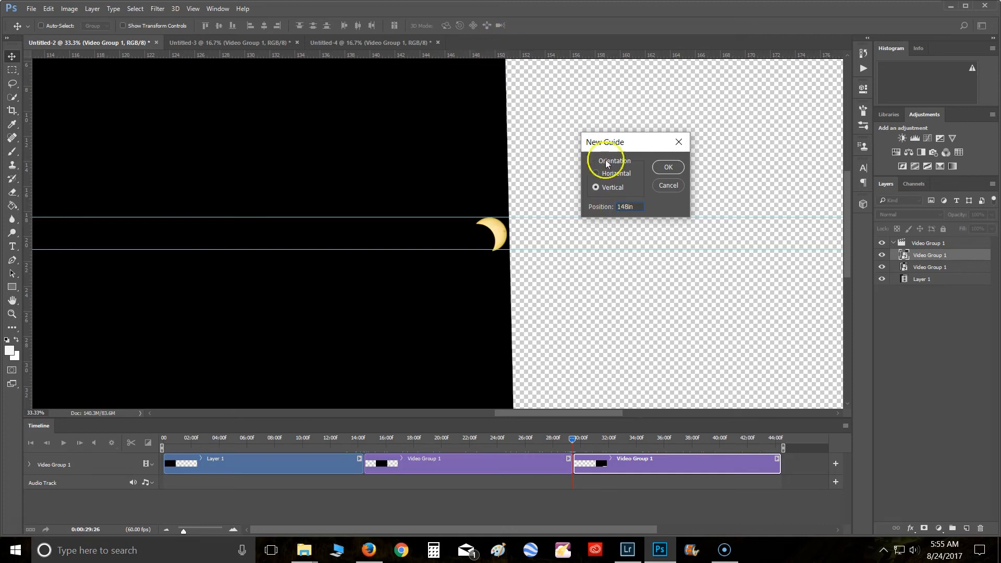
{"action": "left_click", "coordinate": [669, 167]}
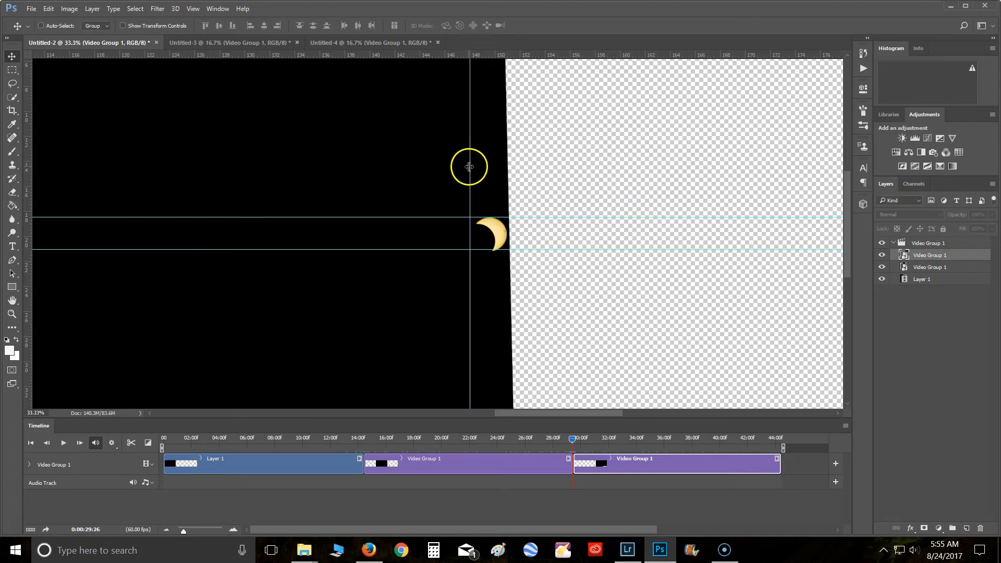
{"action": "left_click_drag", "start_coordinate": [470, 164], "coordinate": [476, 164]}
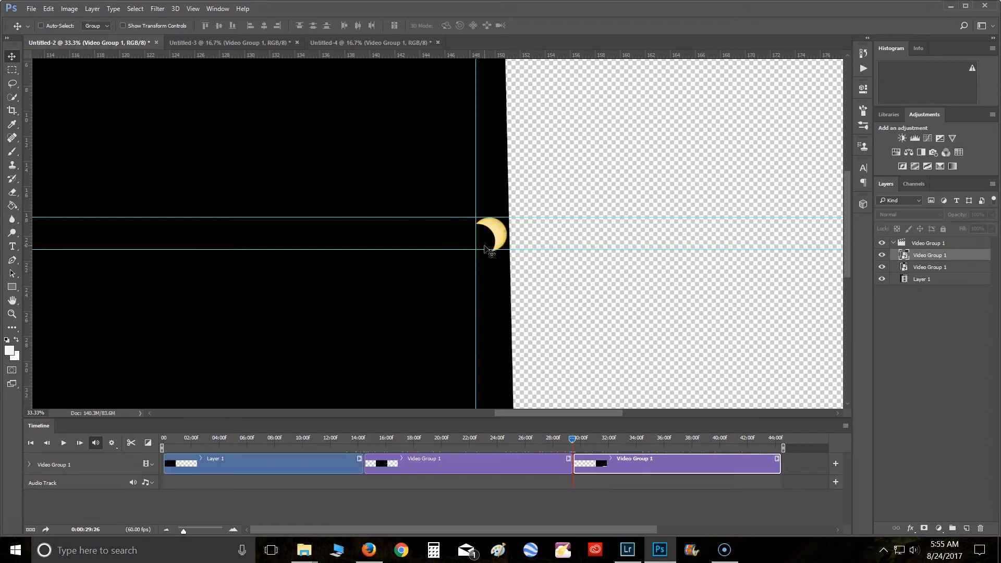
- Split the third clip at 0:00:29:46, where its sun shows as a fuller crescent inside the image
{"action": "left_click", "coordinate": [80, 443]}
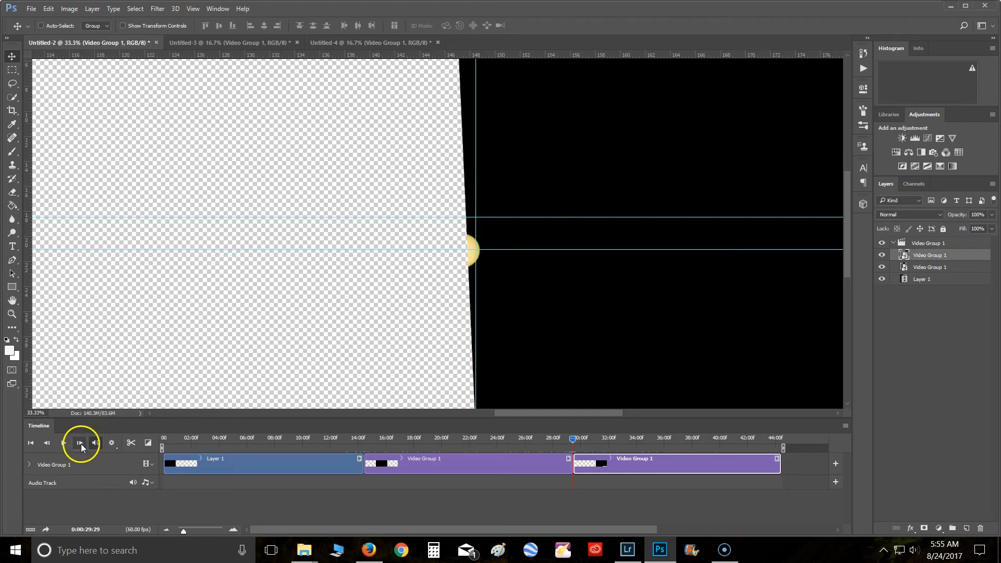
{"action": "left_click", "coordinate": [80, 444]}
{"action": "left_click", "coordinate": [81, 443]}
{"action": "left_click_drag", "start_coordinate": [574, 440], "coordinate": [577, 435]}
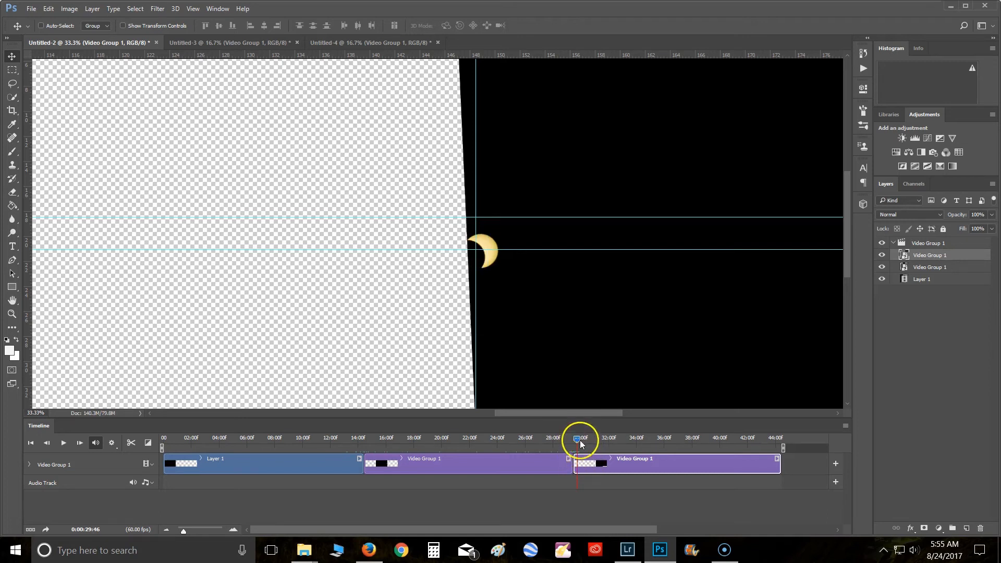
{"action": "right_click", "coordinate": [577, 438]}
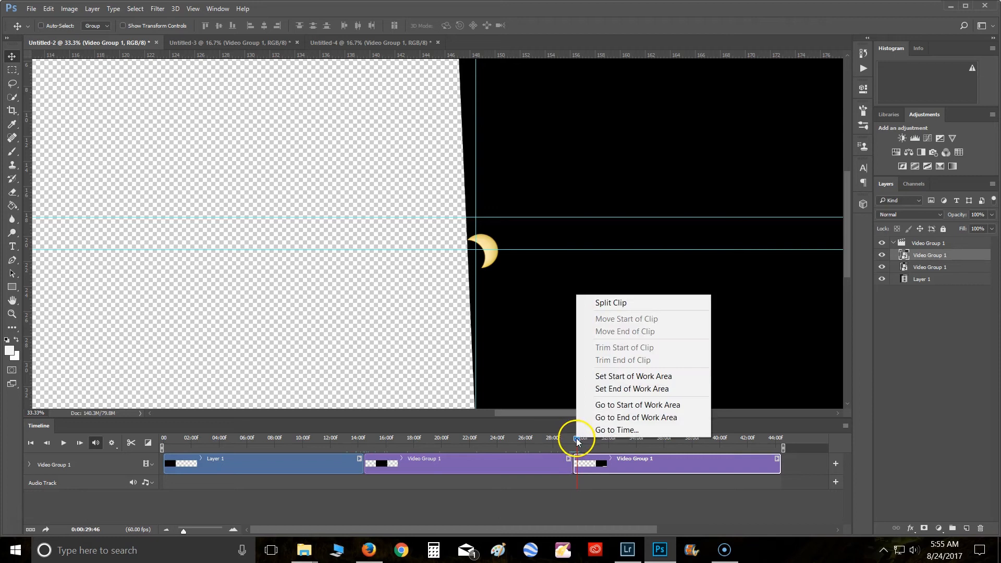
{"action": "left_click", "coordinate": [605, 305]}
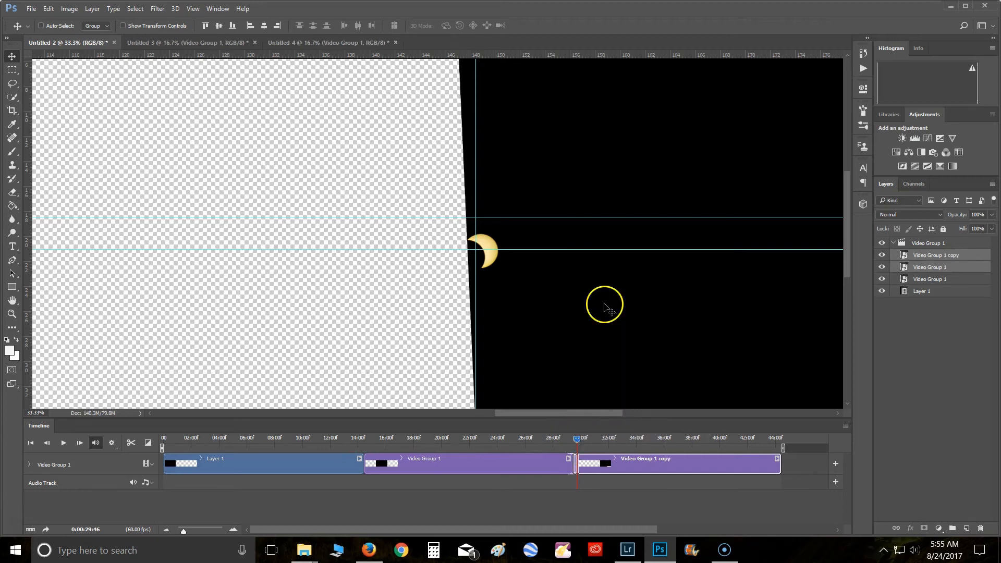
- Delete the short leading piece of the third clip so the remainder follows directly after the second clip
{"action": "left_click", "coordinate": [234, 530]}
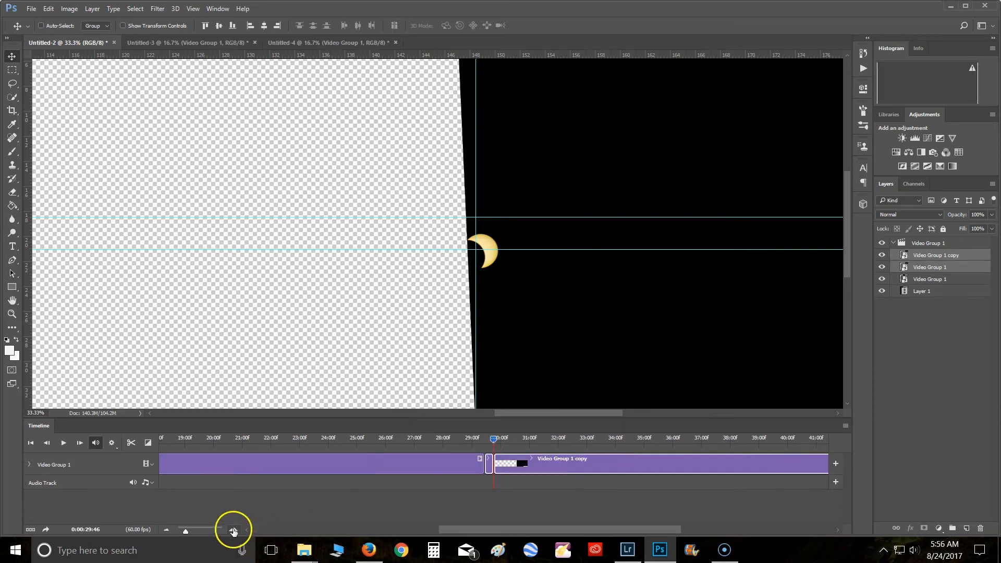
{"action": "left_click", "coordinate": [484, 467]}
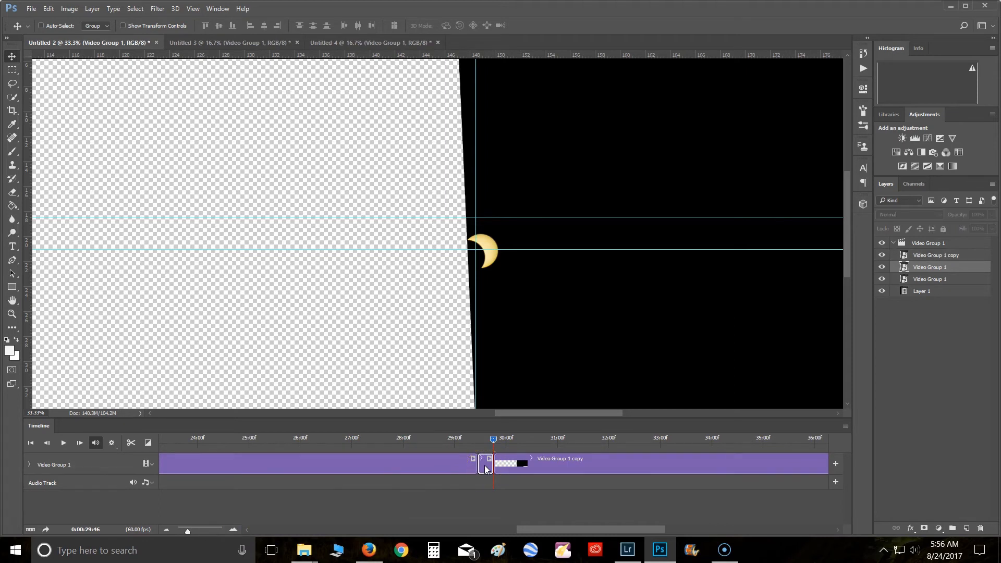
{"action": "key", "text": "Delete"}
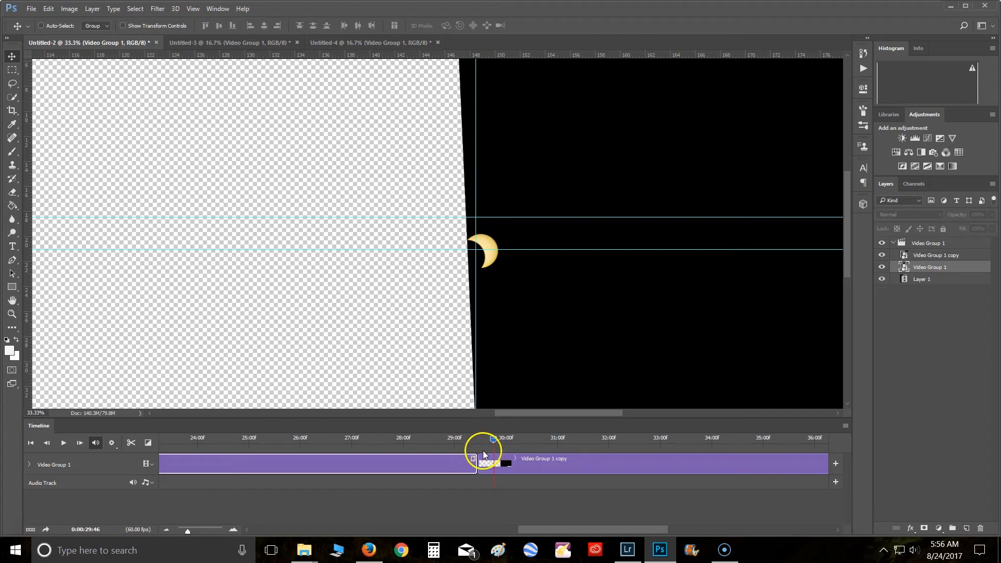
{"action": "left_click", "coordinate": [165, 530]}
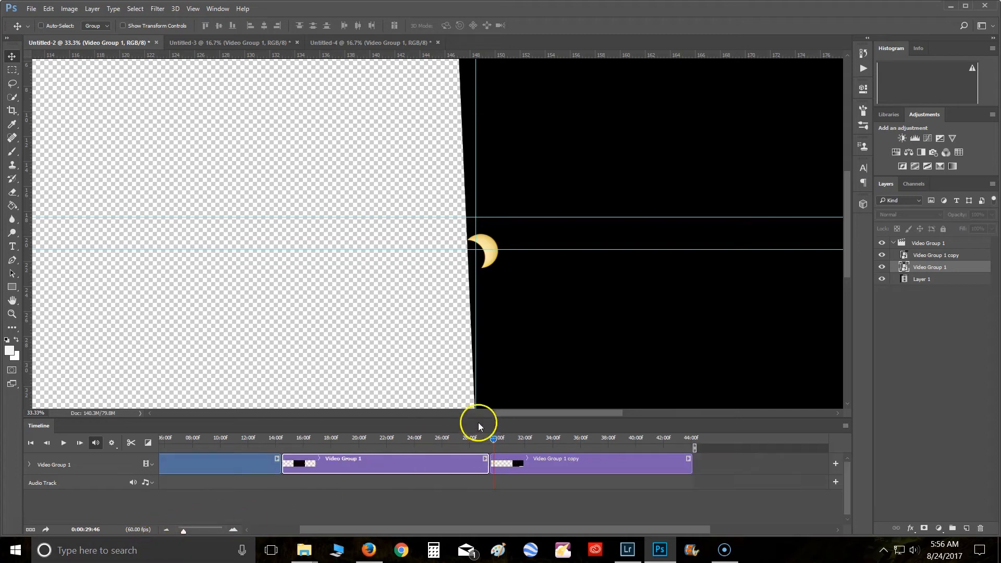
- Step frame by frame across the join between the second and third clips to compare the crescent positions at 0:00:29:26 and 0:00:29:27
{"action": "left_click_drag", "start_coordinate": [493, 437], "coordinate": [490, 437]}
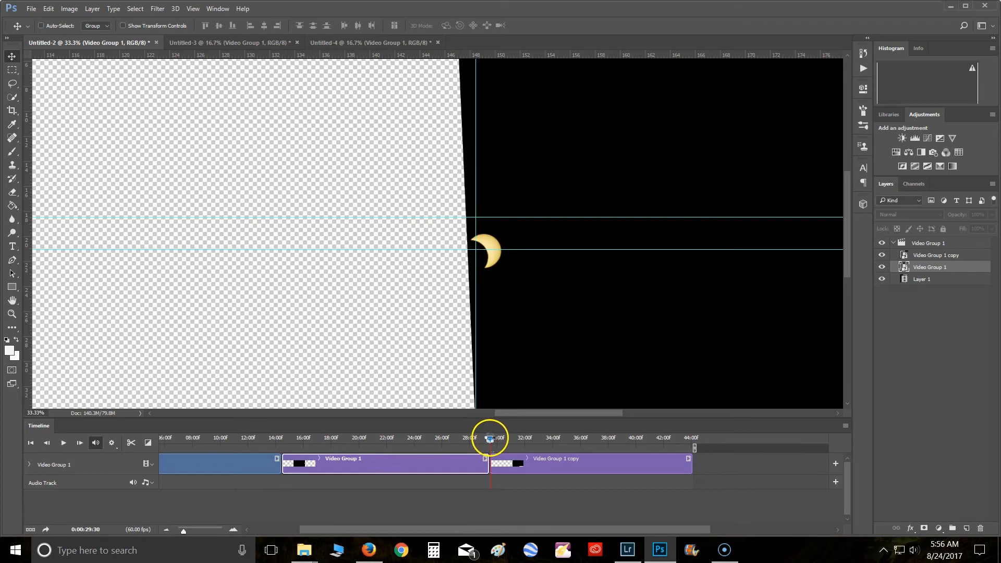
{"action": "left_click", "coordinate": [46, 443]}
{"action": "left_click", "coordinate": [46, 442]}
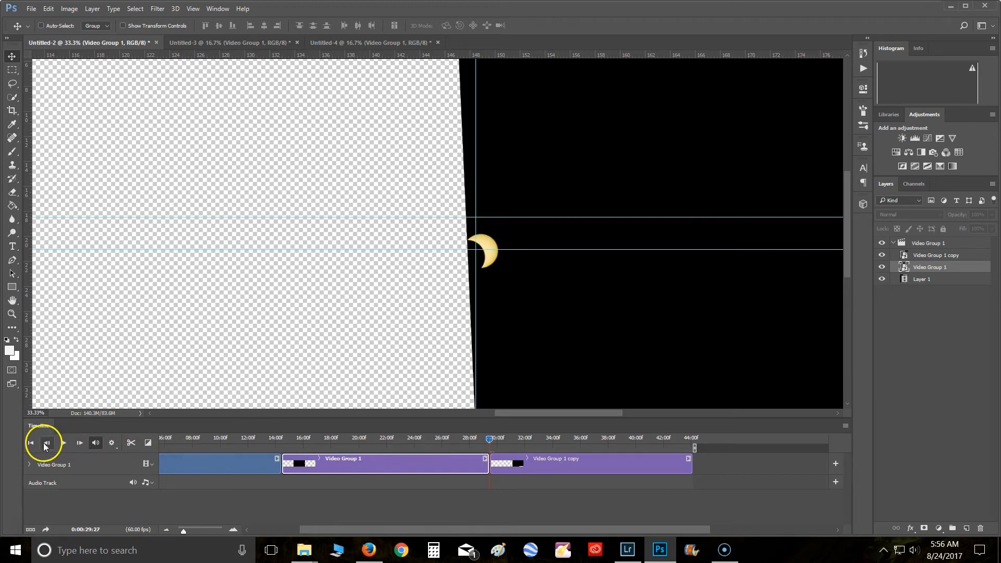
{"action": "left_click", "coordinate": [46, 443]}
{"action": "left_click", "coordinate": [45, 442]}
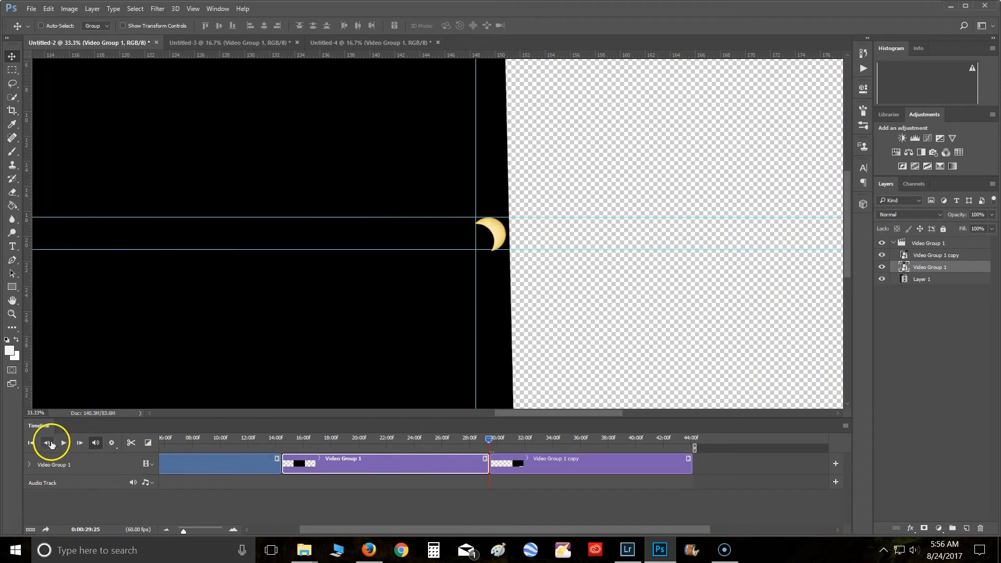
{"action": "left_click", "coordinate": [81, 443]}
{"action": "left_click", "coordinate": [81, 443]}
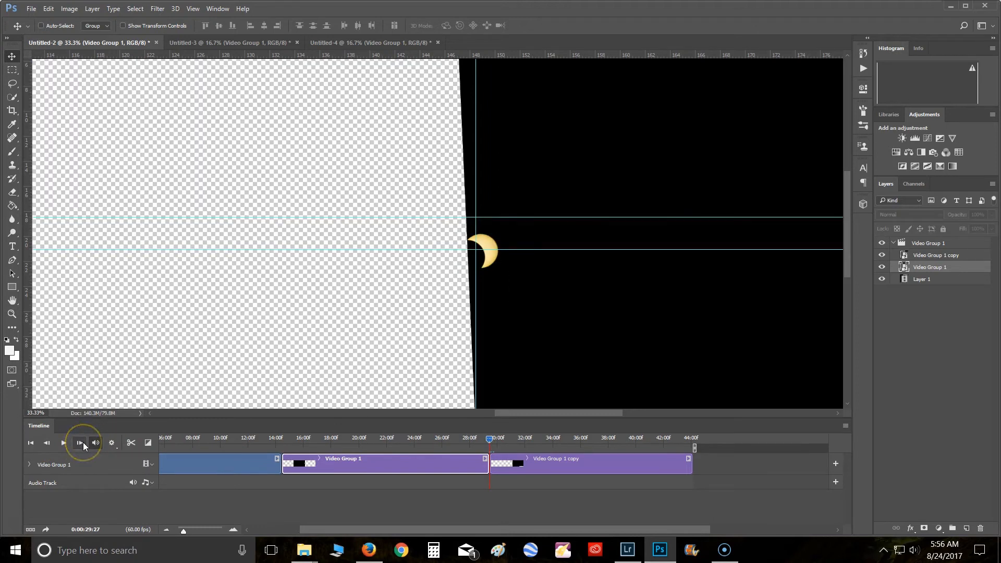
{"action": "left_click", "coordinate": [46, 443]}
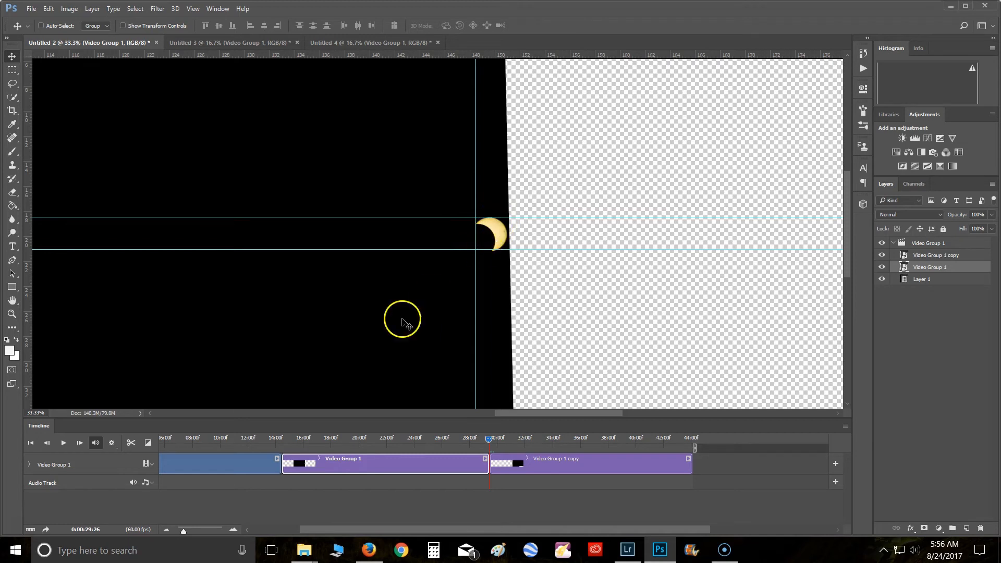
{"action": "left_click", "coordinate": [79, 442]}
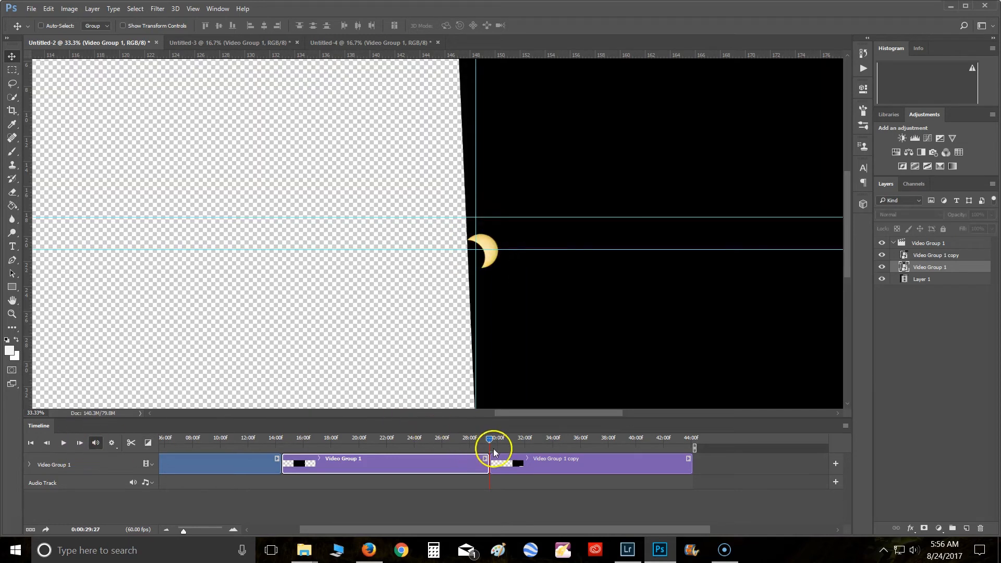
- At the third clip's first frame, 0:00:29:27, move its image up and left until the crescent sits between the horizontal guides, its right edge at the vertical guide
{"action": "left_click_drag", "start_coordinate": [515, 308], "coordinate": [522, 297]}
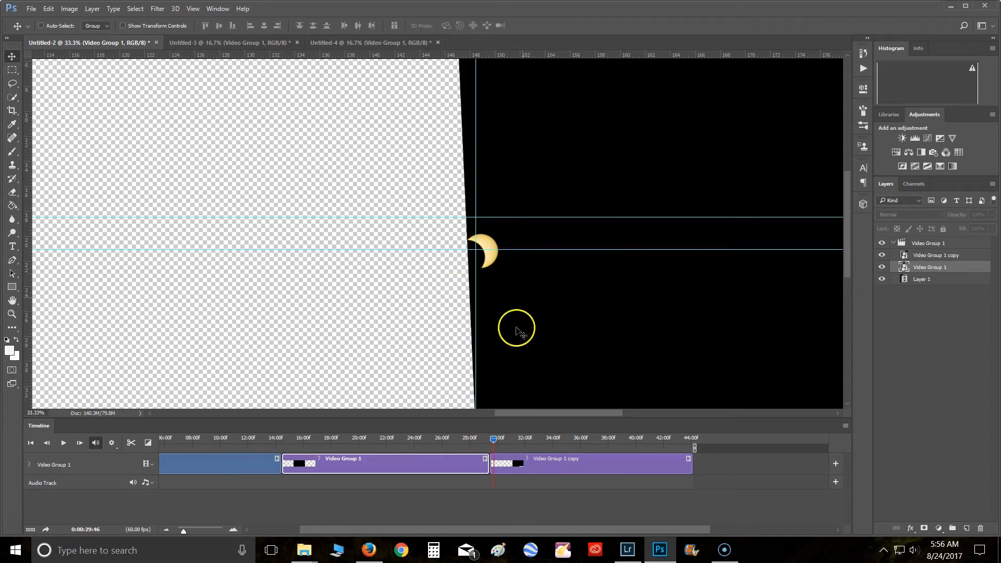
{"action": "left_click", "coordinate": [549, 461]}
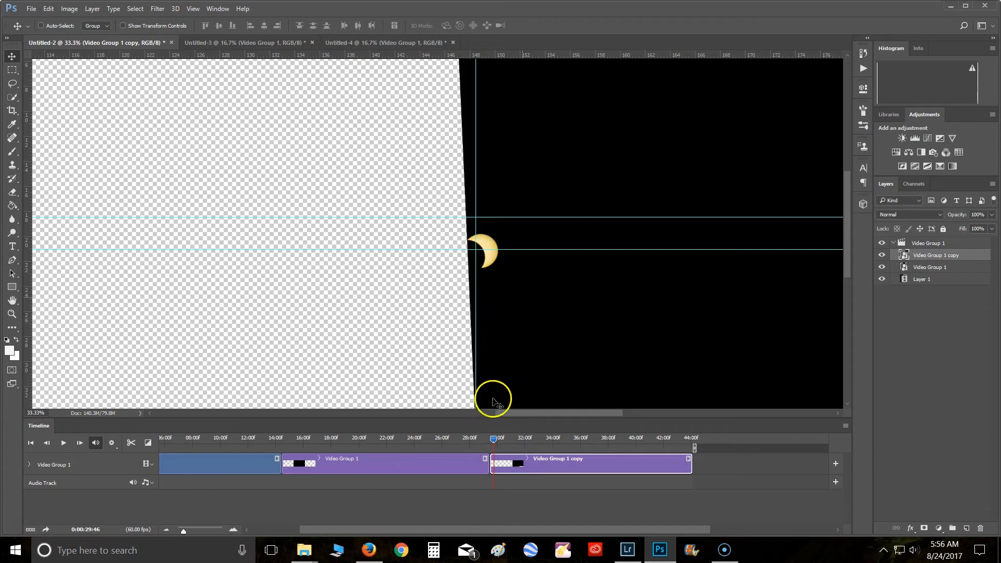
{"action": "left_click", "coordinate": [492, 439]}
{"action": "left_click_drag", "start_coordinate": [491, 439], "coordinate": [490, 439]}
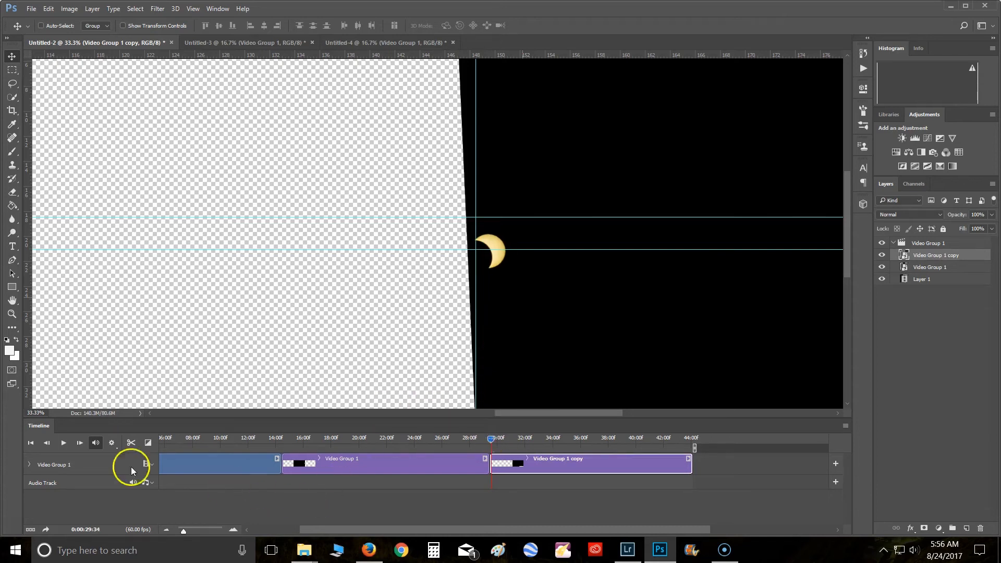
{"action": "left_click", "coordinate": [47, 443]}
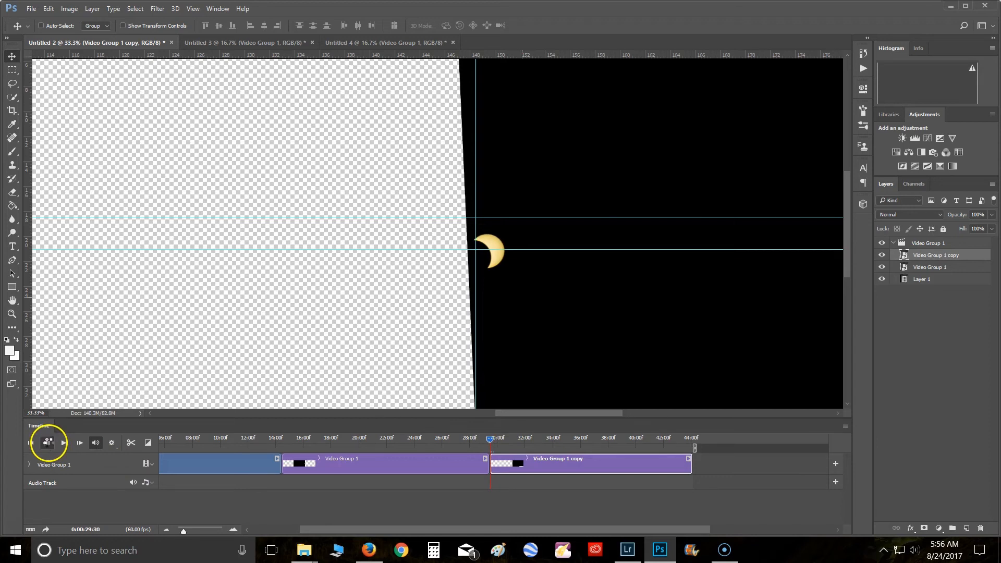
{"action": "left_click", "coordinate": [48, 444]}
{"action": "left_click", "coordinate": [48, 443]}
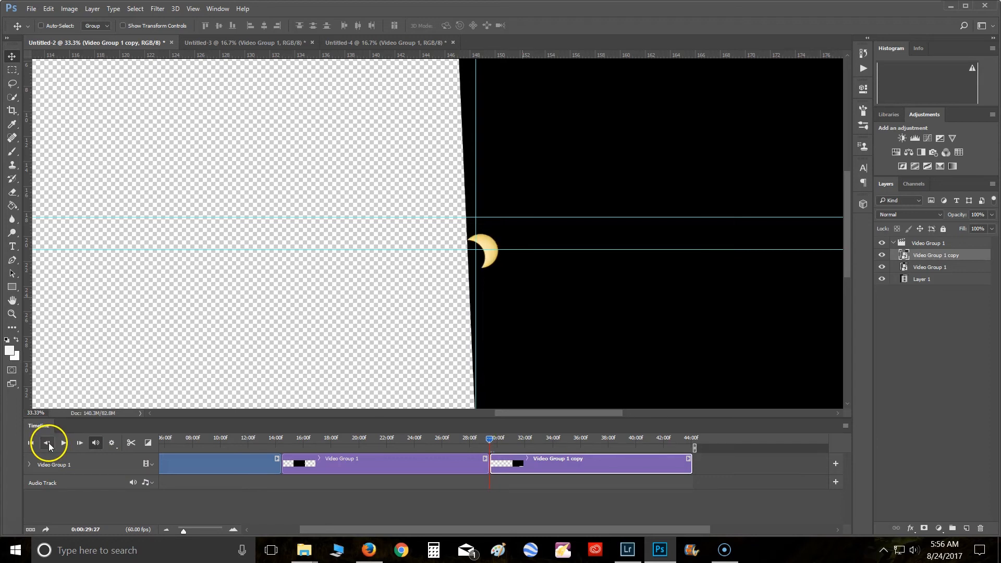
{"action": "left_click", "coordinate": [48, 443]}
{"action": "left_click", "coordinate": [80, 444]}
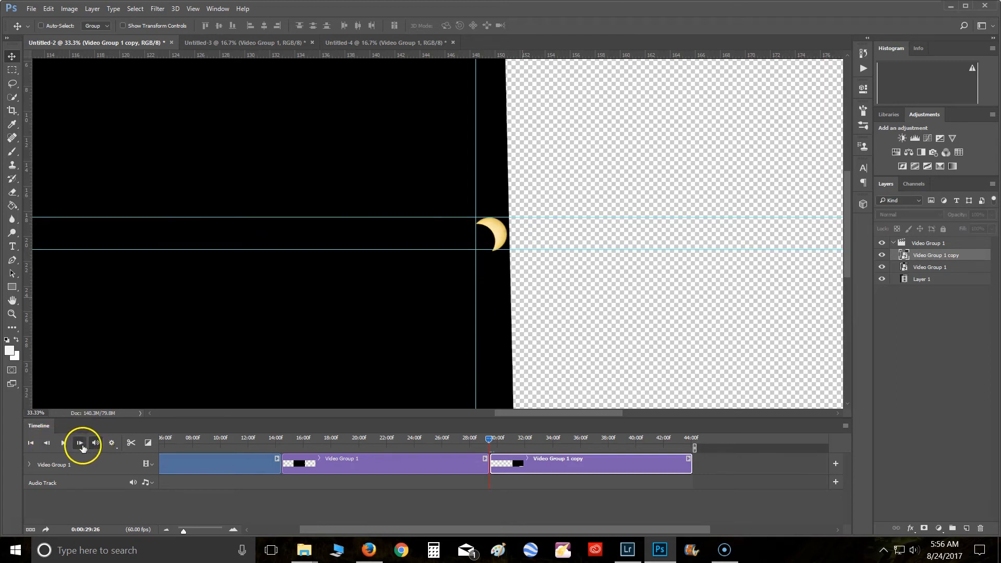
{"action": "left_click_drag", "start_coordinate": [499, 322], "coordinate": [477, 302]}
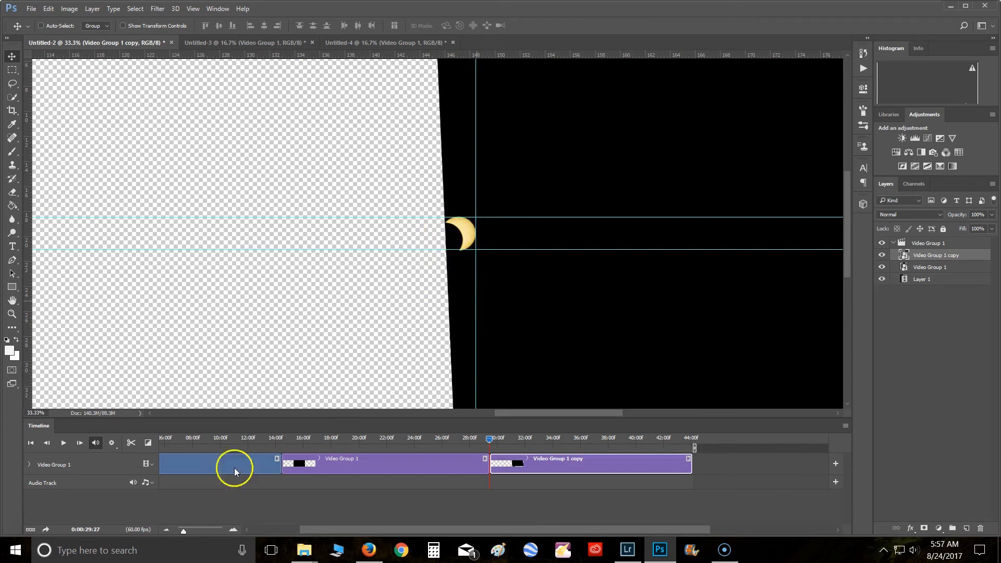
- Flip between the second clip's last frame and the third clip's first frame to check the crescent's alignment with the guides
{"action": "left_click", "coordinate": [46, 443]}
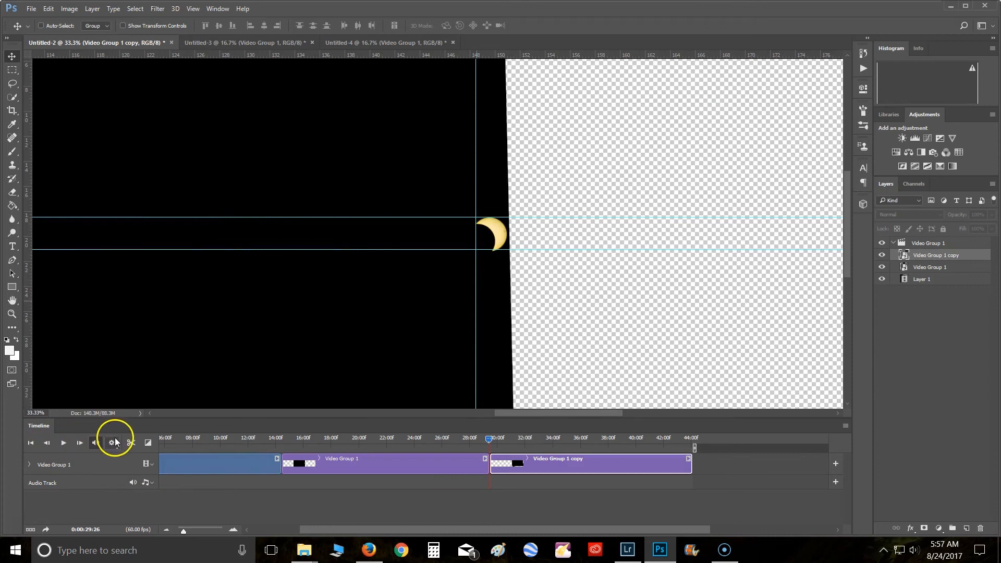
{"action": "left_click", "coordinate": [79, 442]}
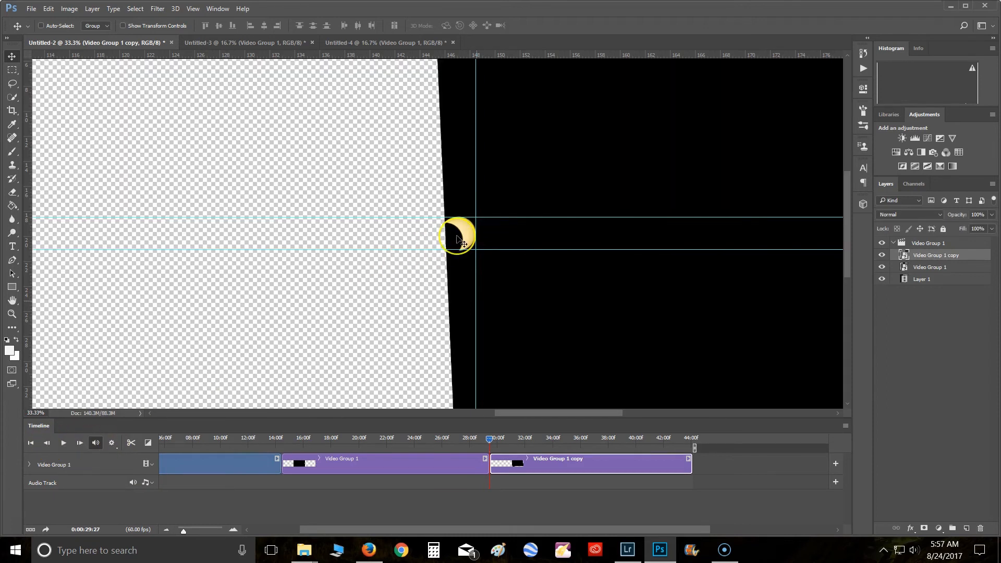
{"action": "left_click", "coordinate": [496, 344]}
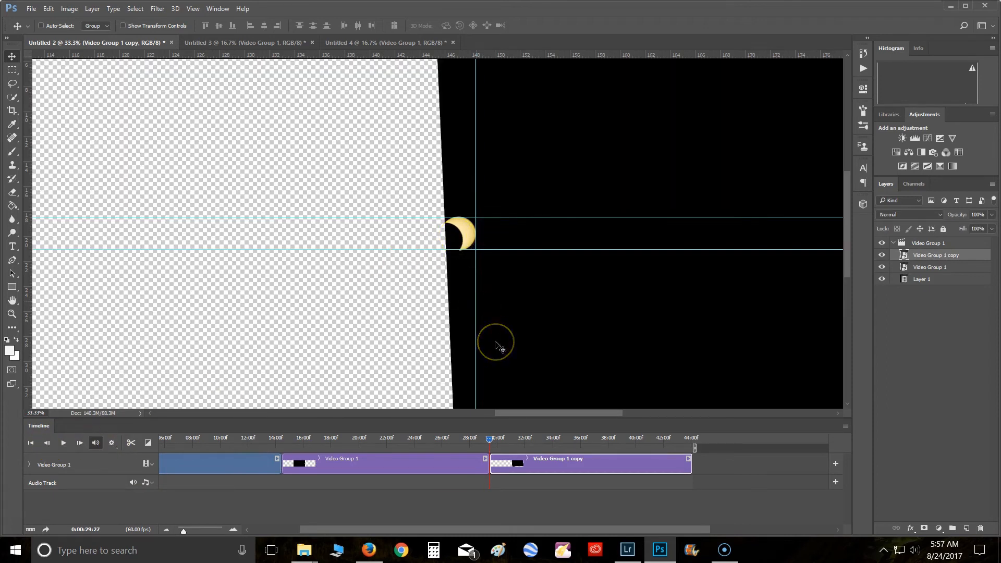
{"action": "left_click", "coordinate": [494, 375]}
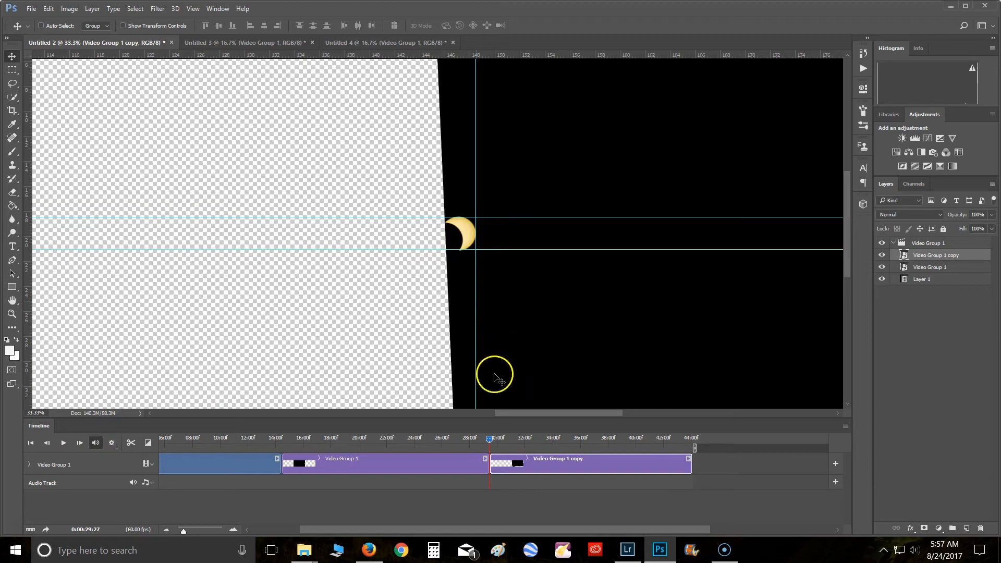
{"action": "left_click", "coordinate": [490, 368]}
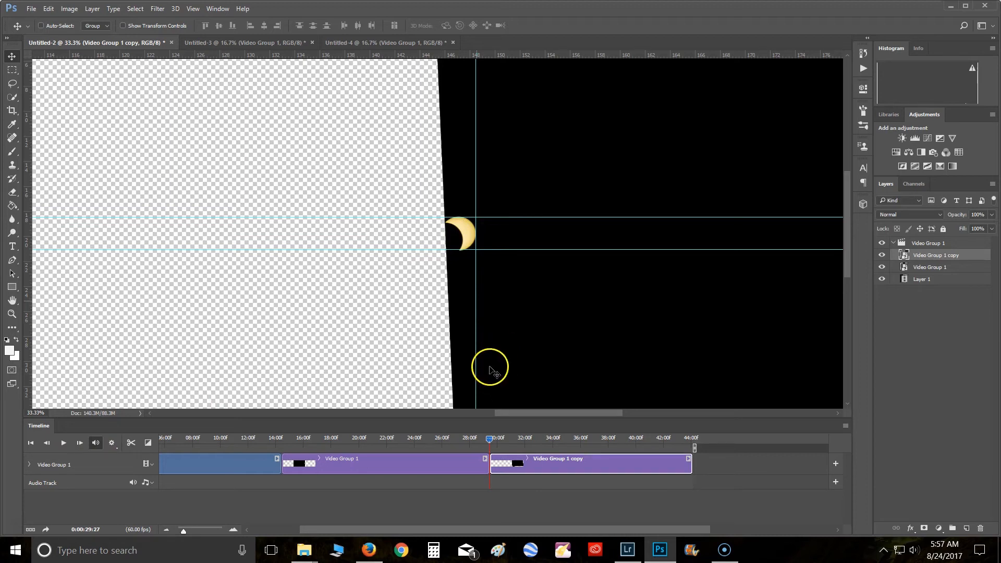
- Clear all guides from the canvas and return the playhead to the start of the timeline at 0:00:00:00
{"action": "key", "text": "ctrl+0"}
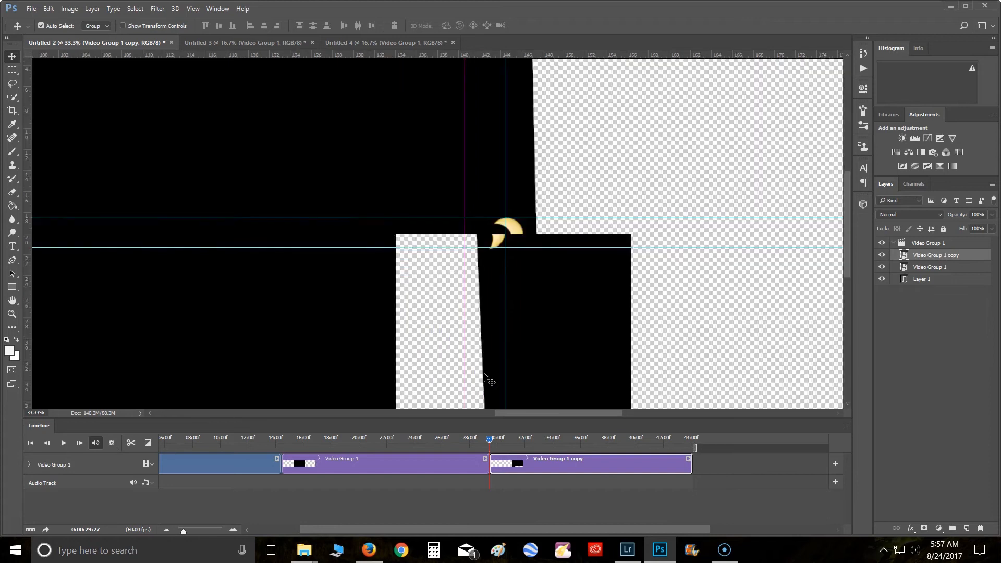
{"action": "left_click_drag", "start_coordinate": [492, 444], "coordinate": [588, 437]}
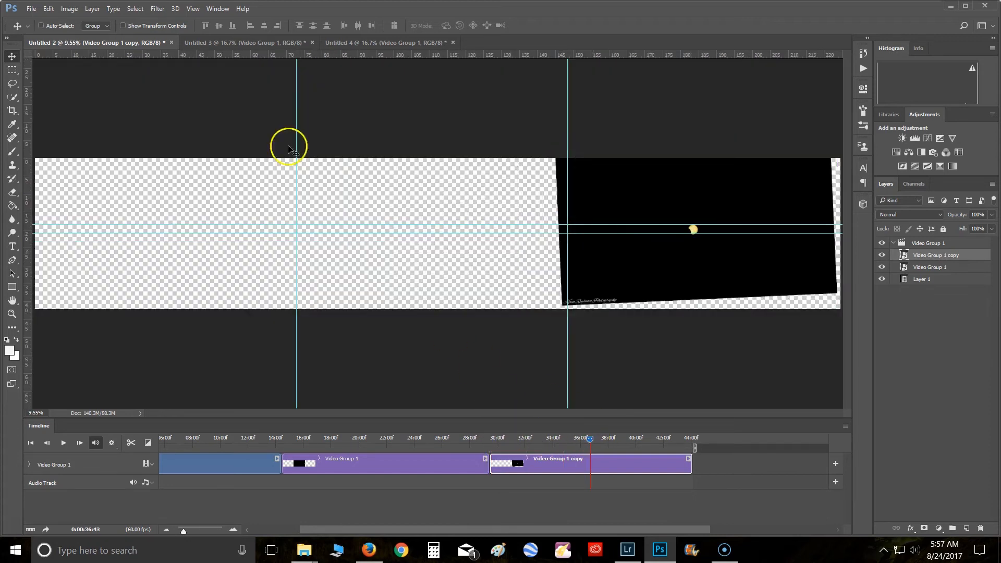
{"action": "left_click", "coordinate": [194, 9]}
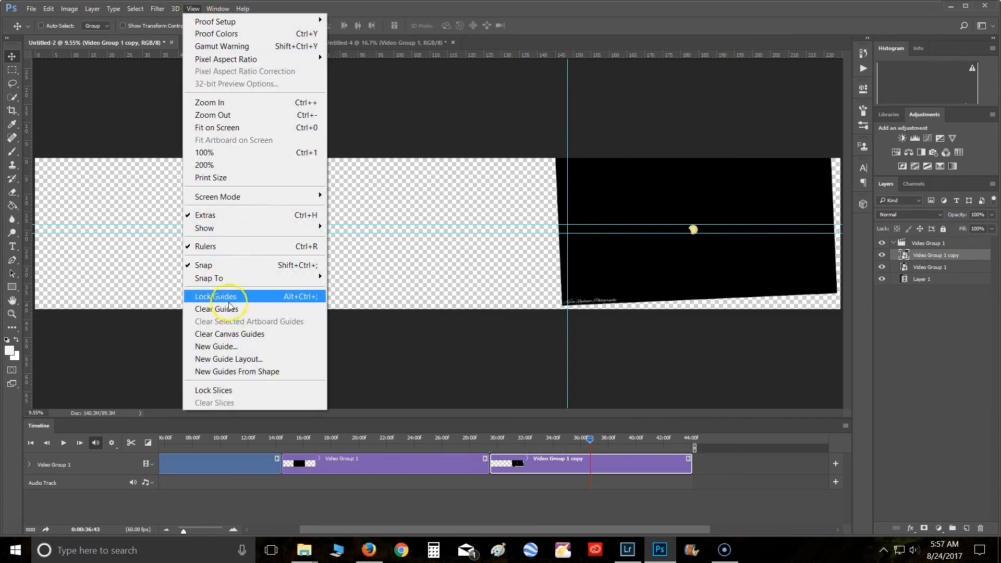
{"action": "left_click", "coordinate": [239, 312]}
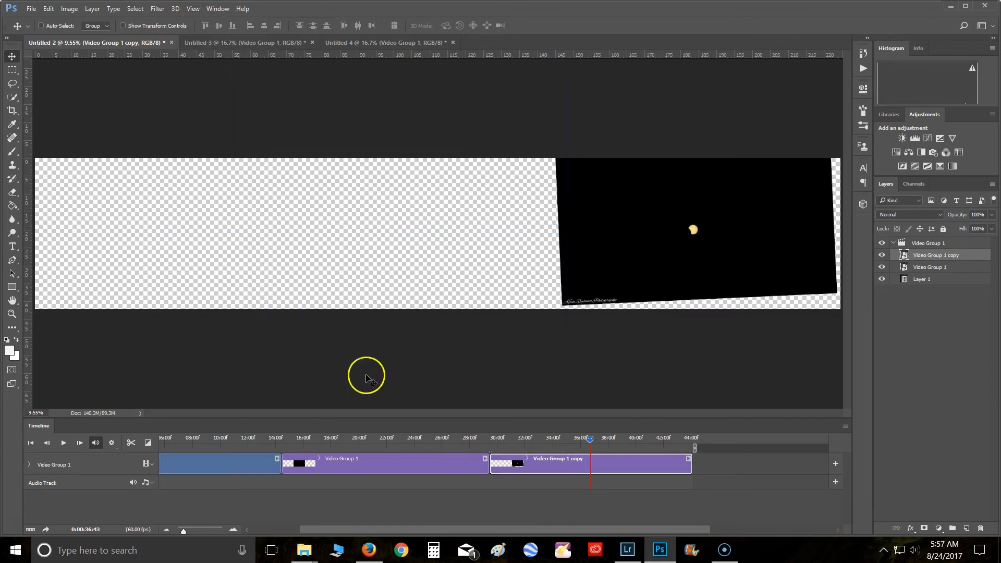
{"action": "left_click_drag", "start_coordinate": [591, 442], "coordinate": [127, 441]}
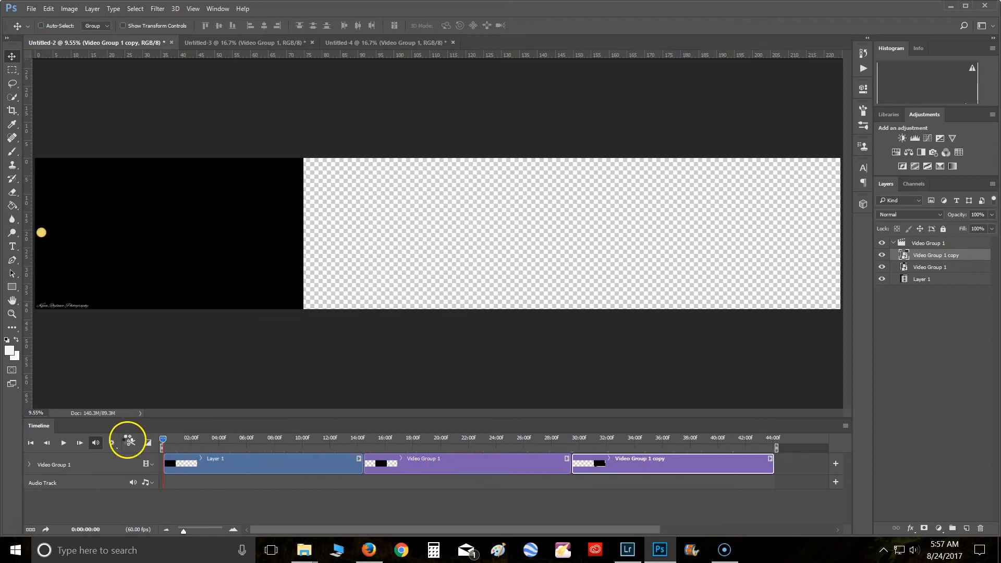
- Switch to File Explorer's demonstration folder and play the video lol in the media player, skipping ahead and pausing at 0:00:26
{"action": "mouse_move", "coordinate": [304, 548]}
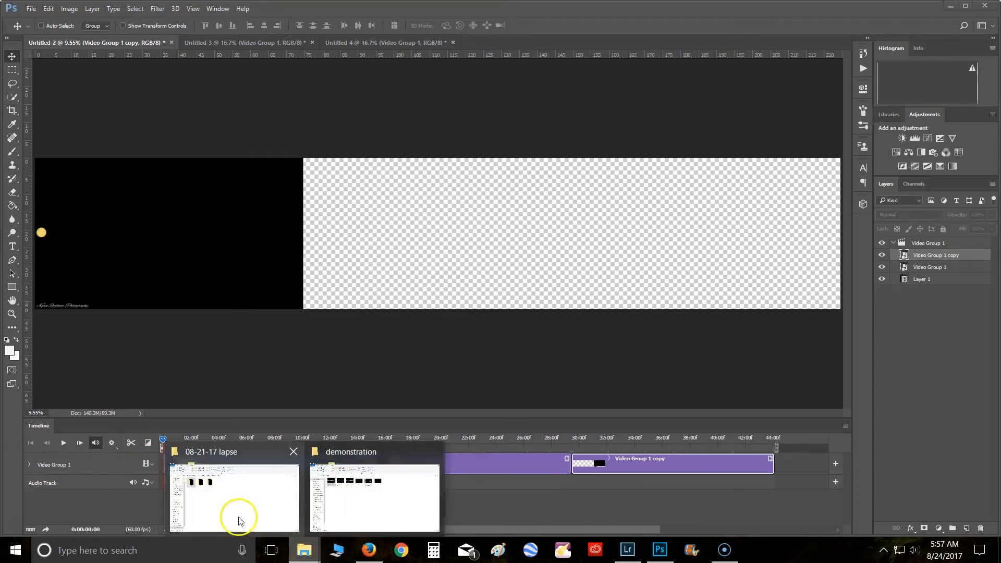
{"action": "left_click", "coordinate": [367, 509]}
{"action": "double_click", "coordinate": [511, 137]}
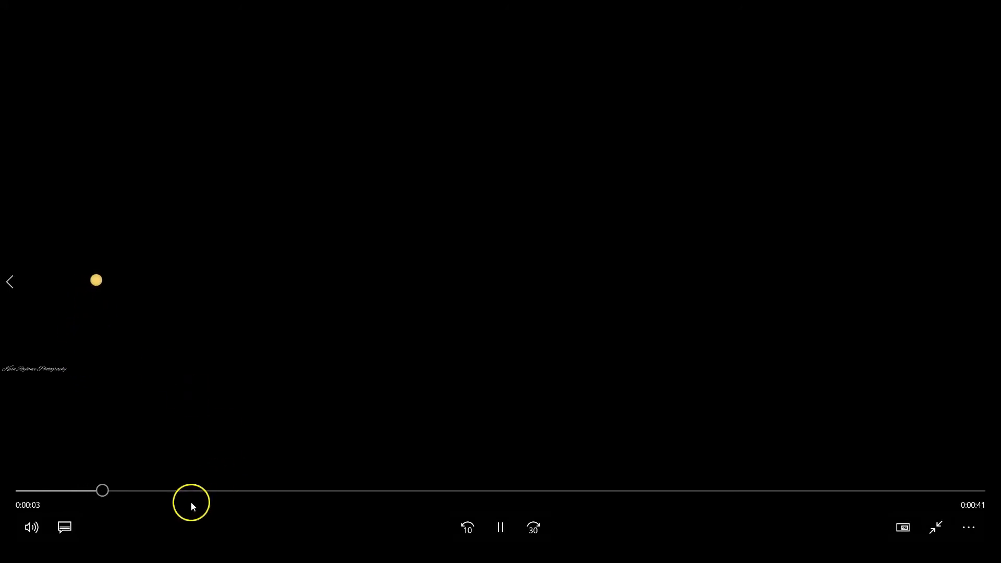
{"action": "left_click", "coordinate": [204, 491]}
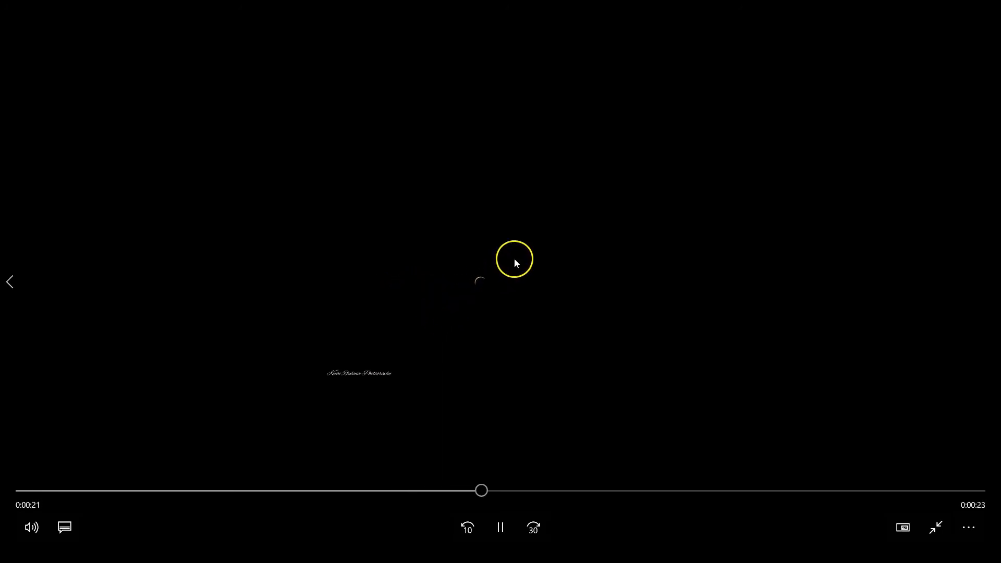
{"action": "left_click", "coordinate": [500, 528]}
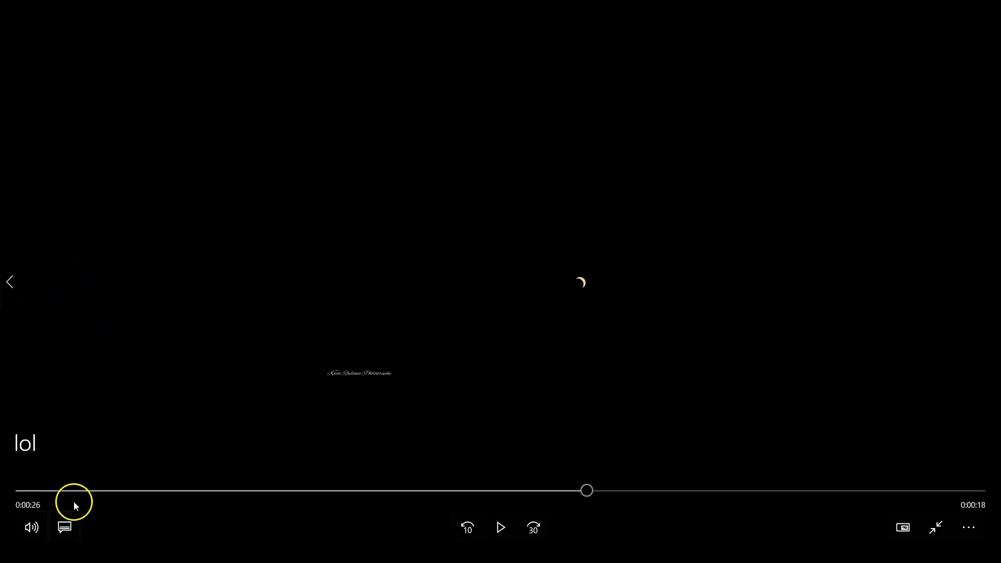
- Rewind the video lol to its start, close the media player and switch back to Photoshop
{"action": "left_click", "coordinate": [22, 490]}
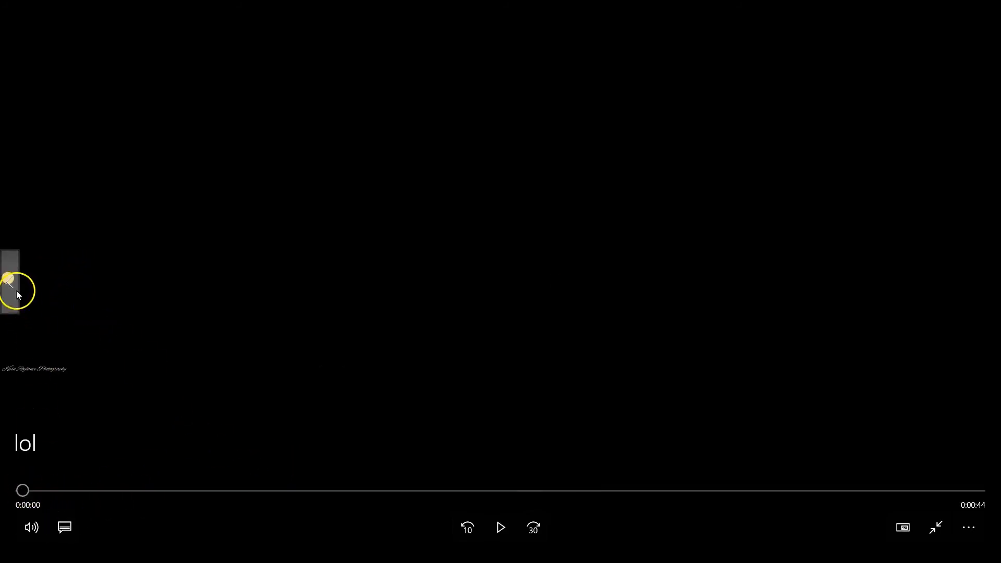
{"action": "left_click", "coordinate": [12, 280]}
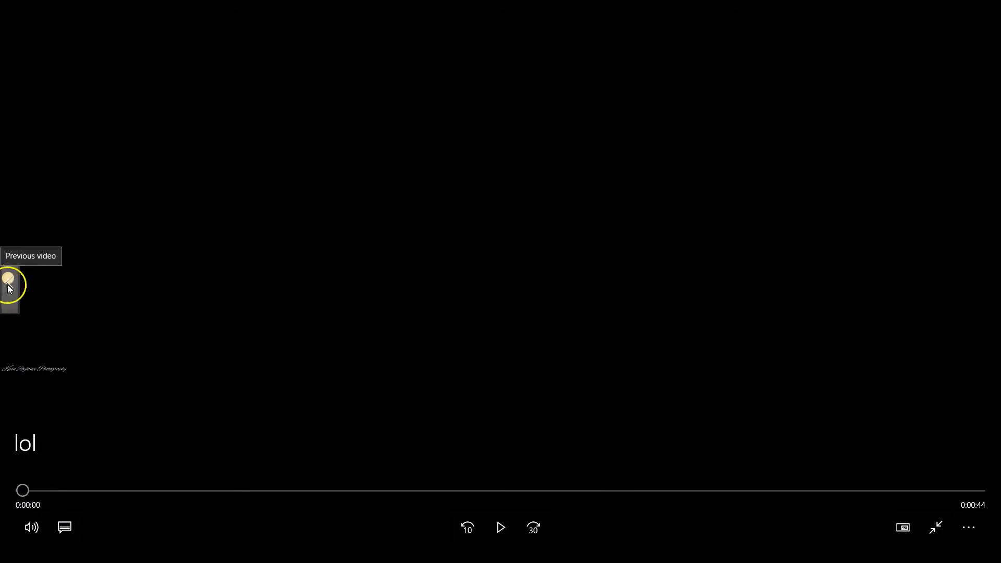
{"action": "left_click", "coordinate": [71, 276]}
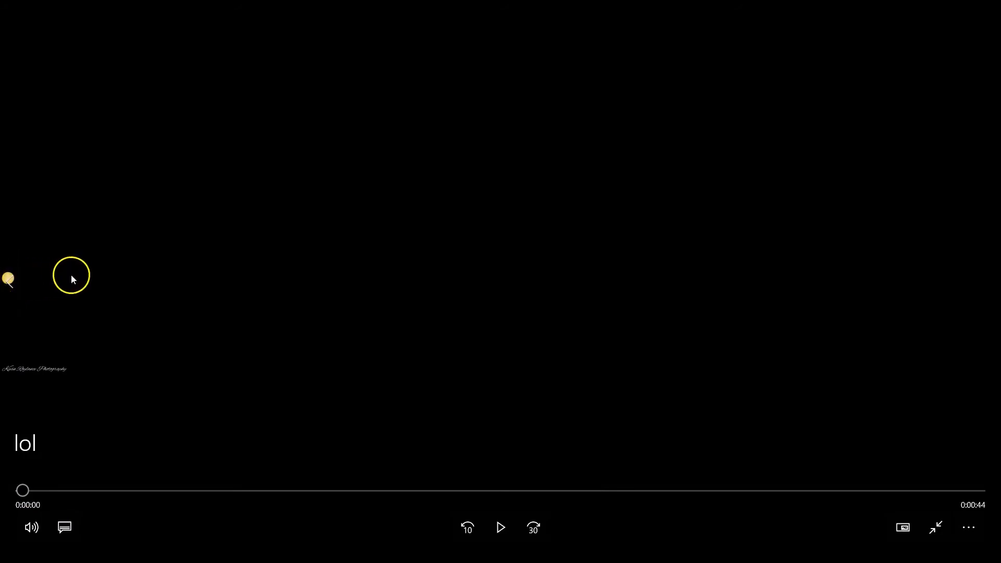
{"action": "double_click", "coordinate": [718, 292]}
{"action": "left_click", "coordinate": [984, 10]}
{"action": "left_click", "coordinate": [660, 549]}
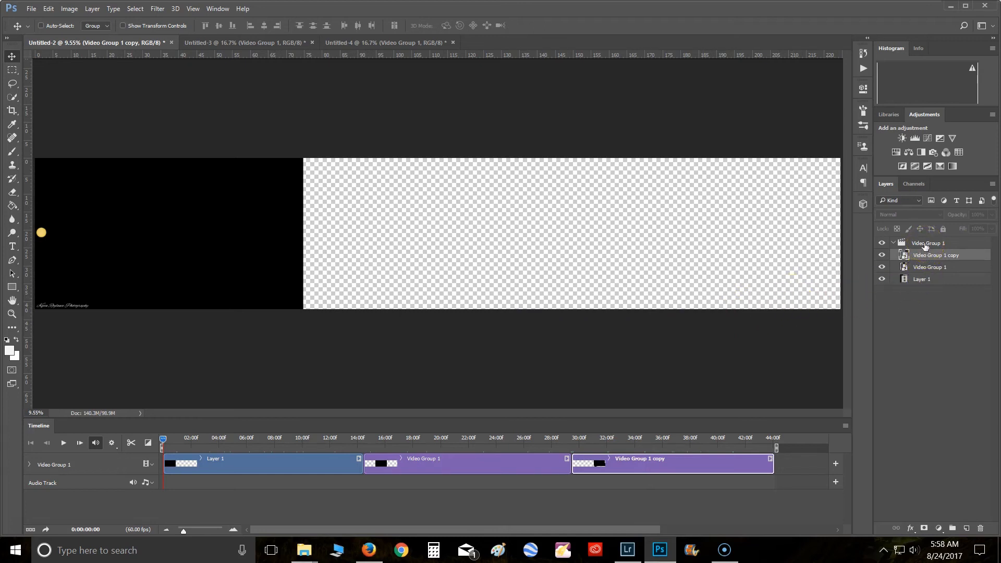
- Convert the Video Group 1 group with its three clips into one smart object, keeping the playhead at 0:00:00:00
{"action": "left_click", "coordinate": [926, 245]}
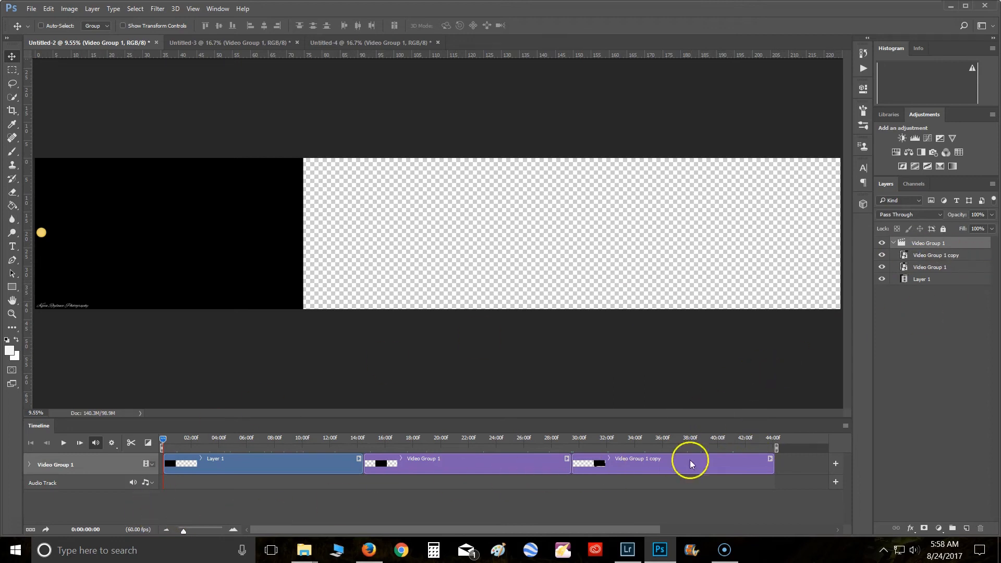
{"action": "right_click", "coordinate": [924, 244]}
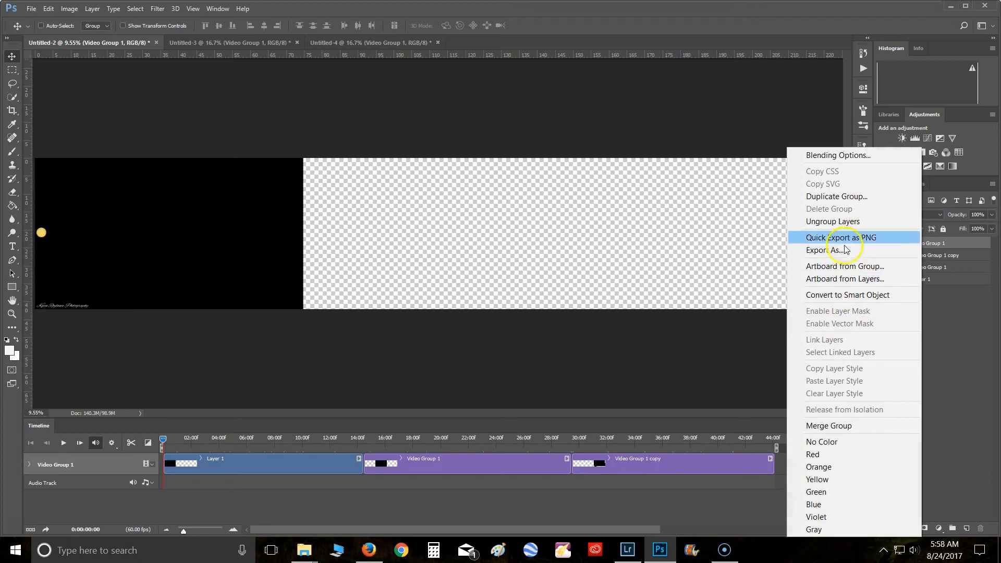
{"action": "left_click", "coordinate": [848, 294]}
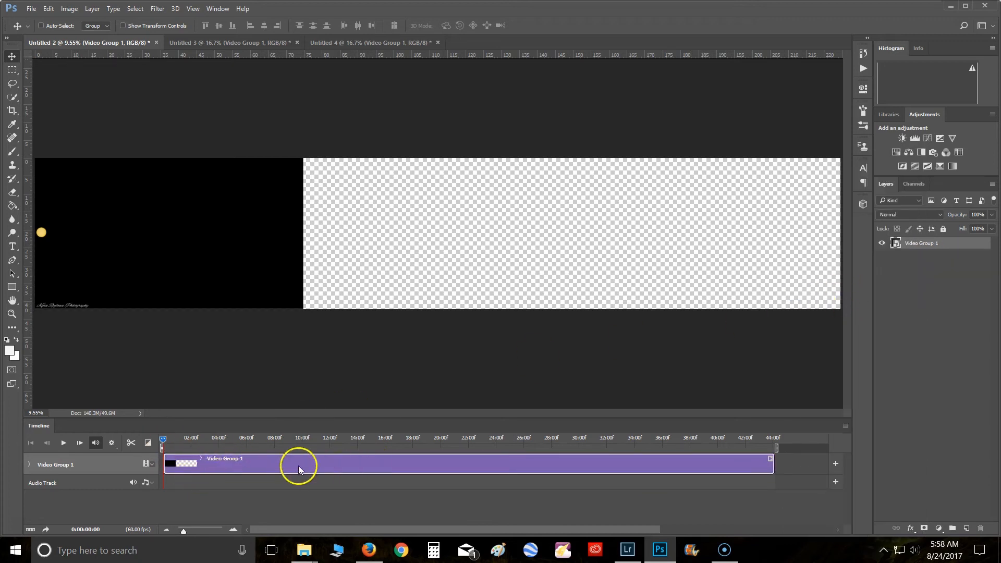
{"action": "left_click_drag", "start_coordinate": [164, 440], "coordinate": [144, 435]}
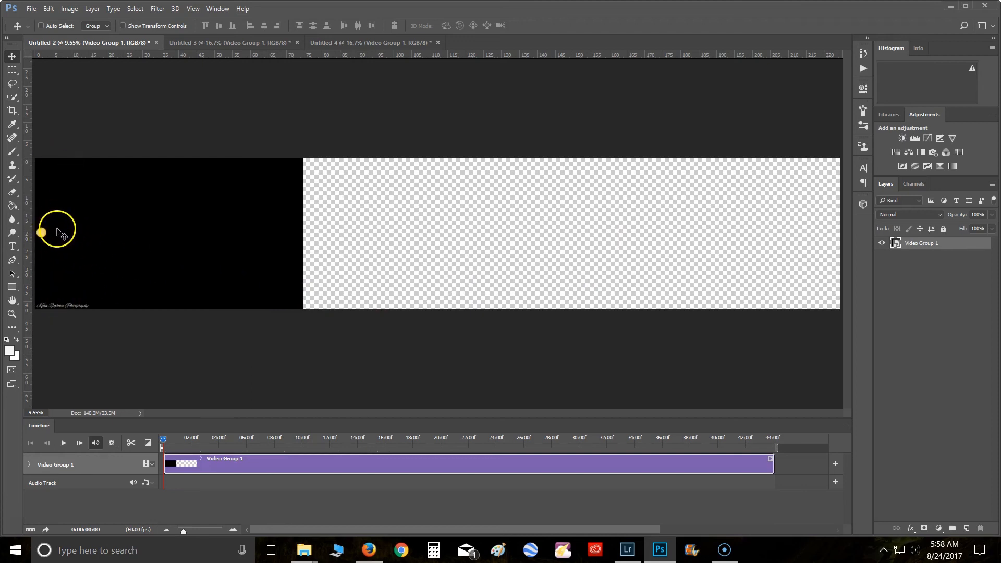
- Crop the canvas to a widescreen frame 1280 pixels wide, anchored at the middle left, and fit it to the view
{"action": "left_click", "coordinate": [70, 9]}
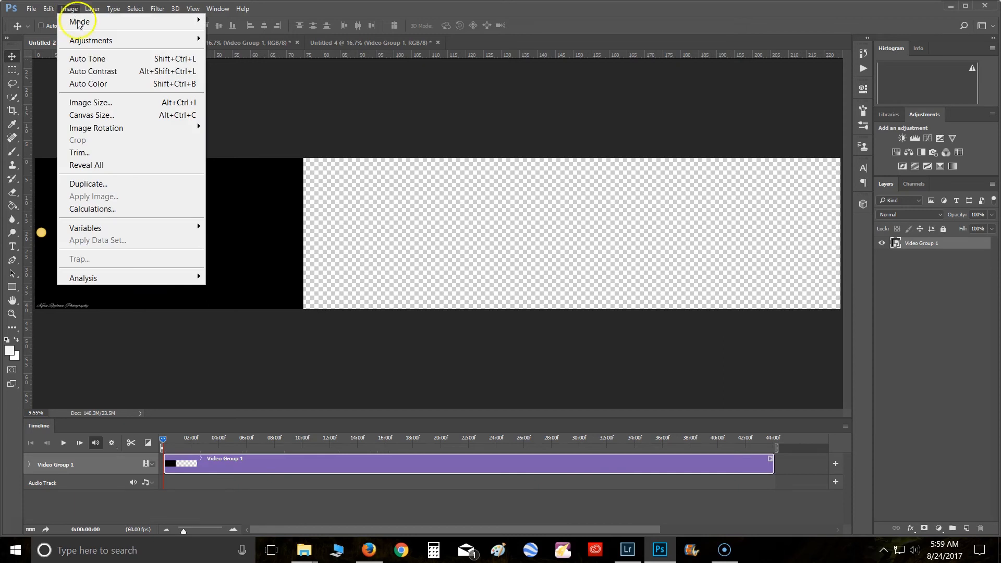
{"action": "left_click", "coordinate": [112, 115]}
{"action": "left_click", "coordinate": [670, 230]}
{"action": "left_click", "coordinate": [673, 247]}
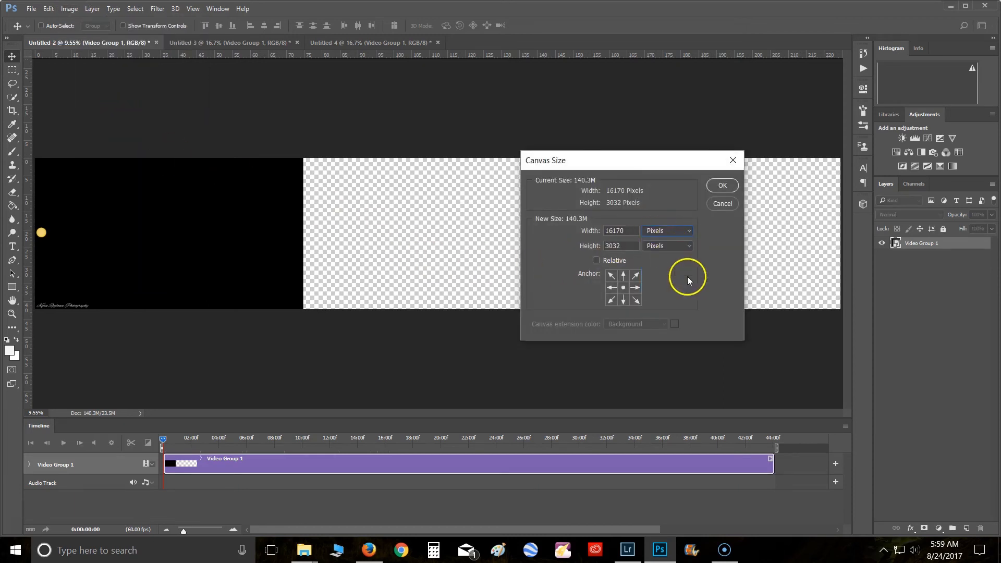
{"action": "double_click", "coordinate": [613, 231]}
{"action": "type", "text": "1280"}
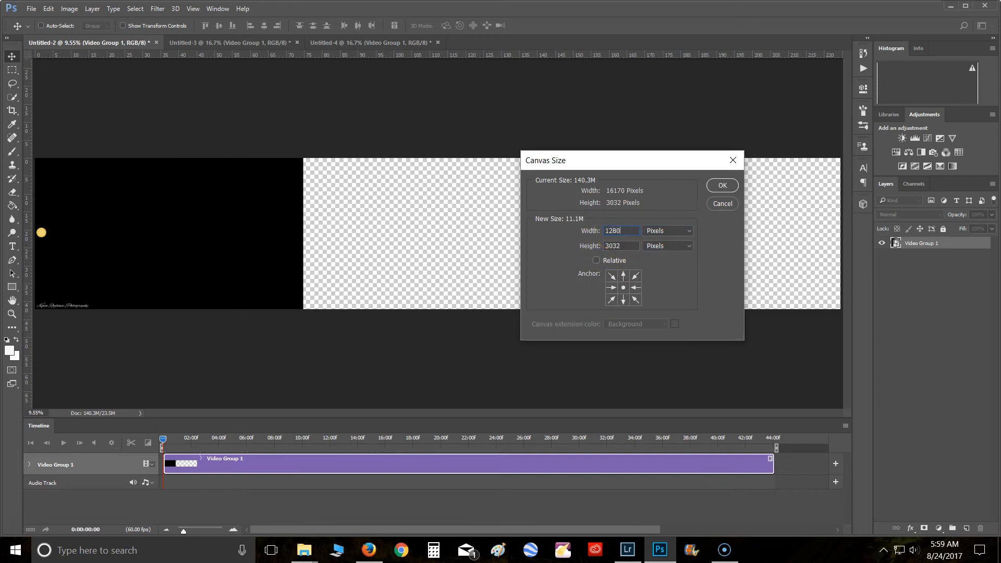
{"action": "double_click", "coordinate": [621, 244]}
{"action": "left_click", "coordinate": [613, 288]}
{"action": "left_click", "coordinate": [723, 186]}
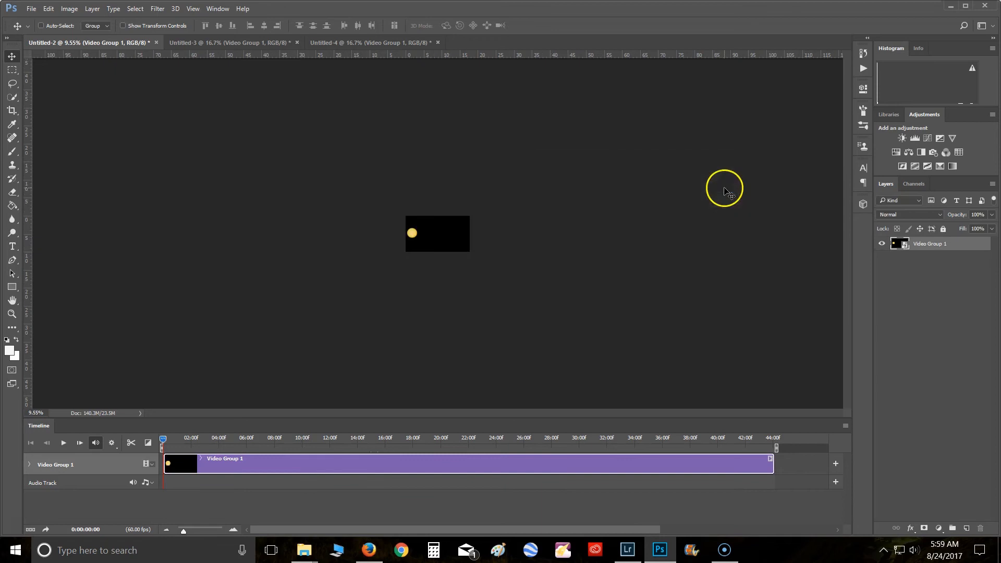
{"action": "key", "text": "ctrl+0"}
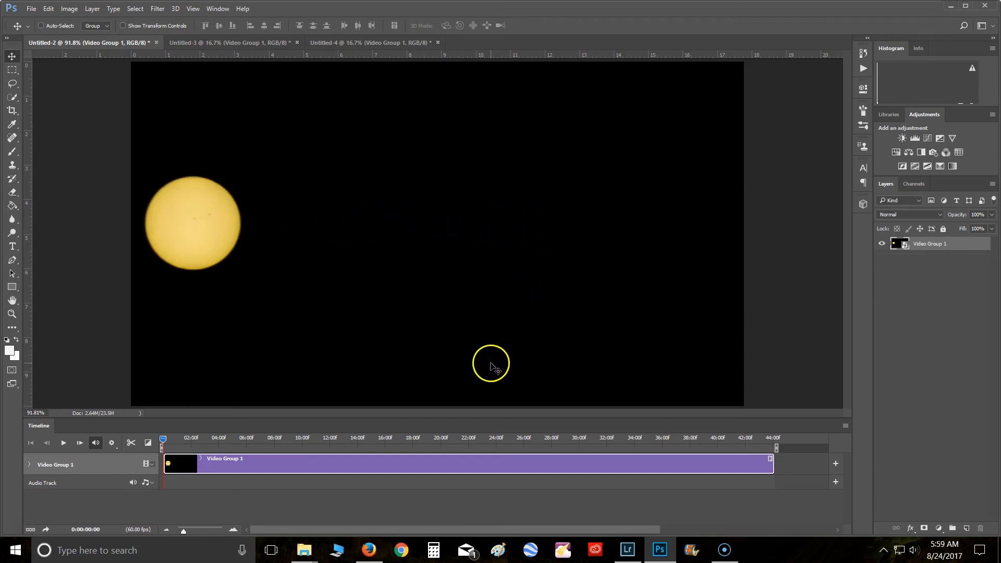
- Apply the Pan motion preset to the Video Group 1 clip with Resize to Fill Canvas turned off
{"action": "key", "text": "ctrl+minus"}
{"action": "key", "text": "ctrl+minus"}
{"action": "key", "text": "ctrl+minus"}
{"action": "key", "text": "ctrl+minus"}
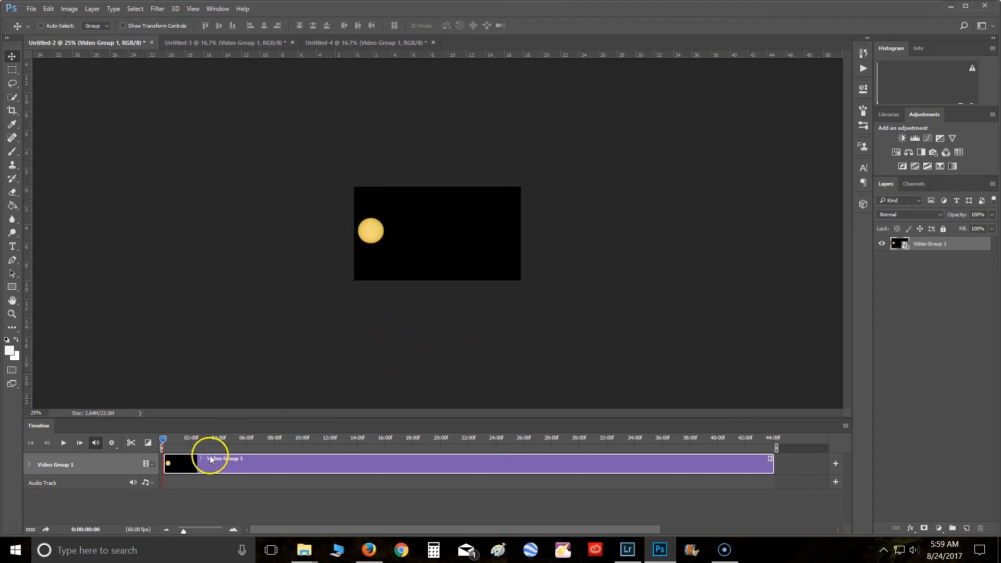
{"action": "right_click", "coordinate": [264, 460]}
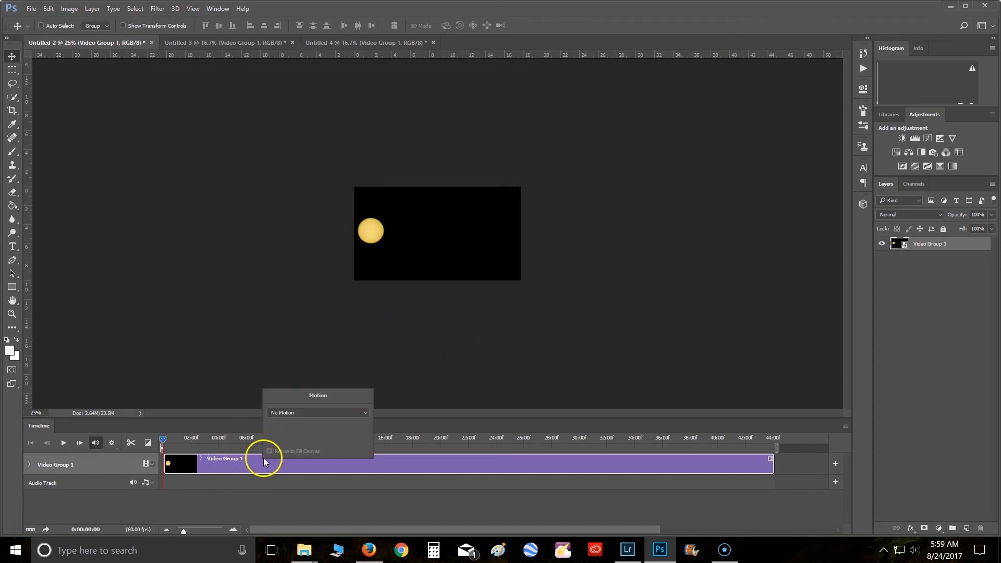
{"action": "left_click", "coordinate": [293, 412]}
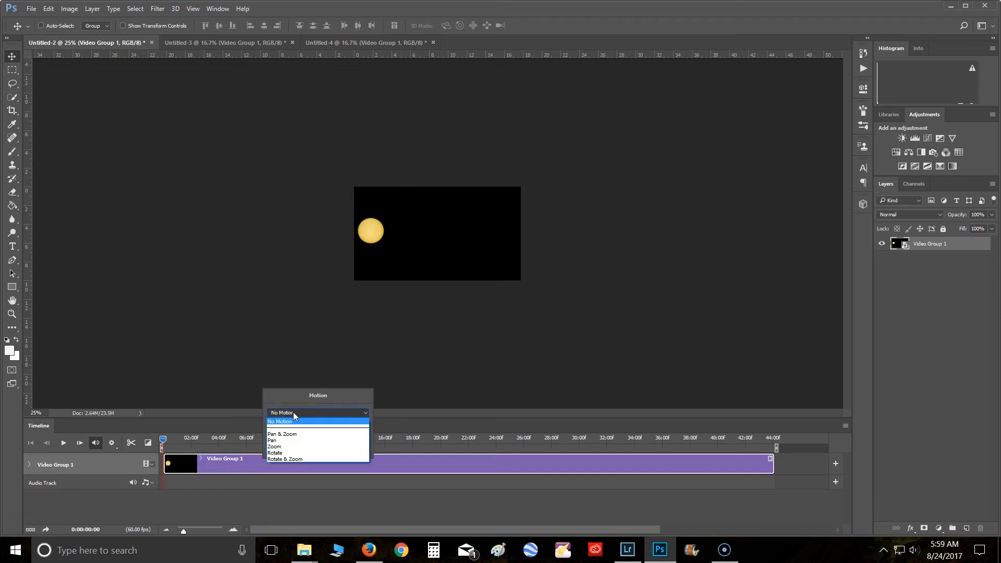
{"action": "left_click", "coordinate": [288, 441]}
{"action": "left_click", "coordinate": [270, 451]}
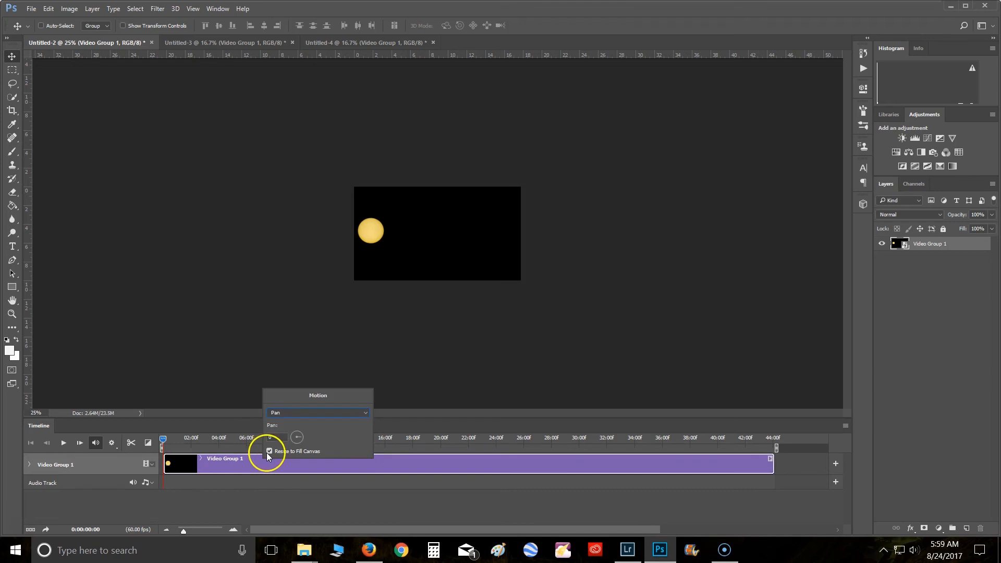
{"action": "left_click", "coordinate": [273, 438]}
{"action": "key", "text": "Return"}
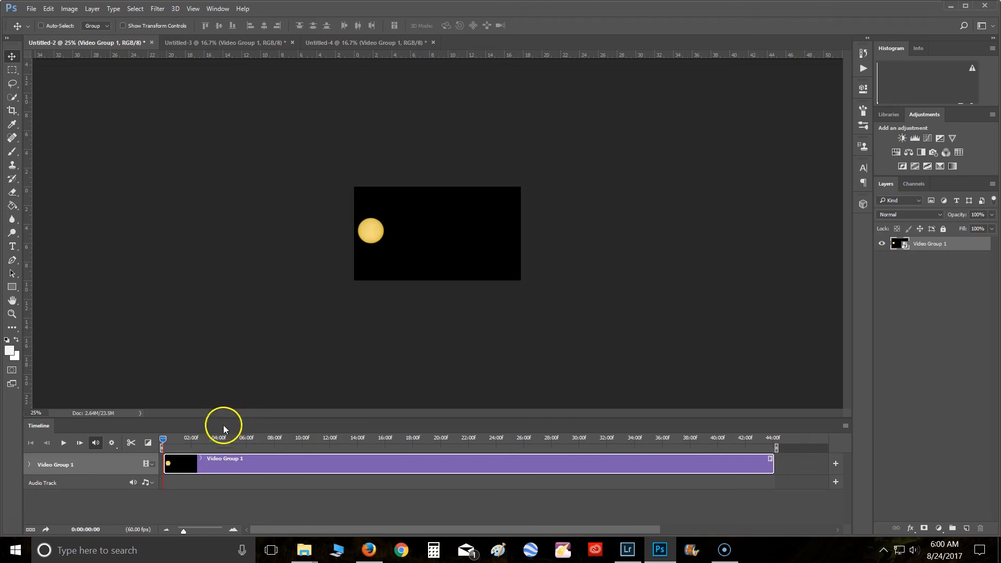
- Reveal the clip's Transform keyframes and check its start position with Free Transform at 0:00:00:00, keeping the sun near the canvas's left edge
{"action": "left_click", "coordinate": [29, 464]}
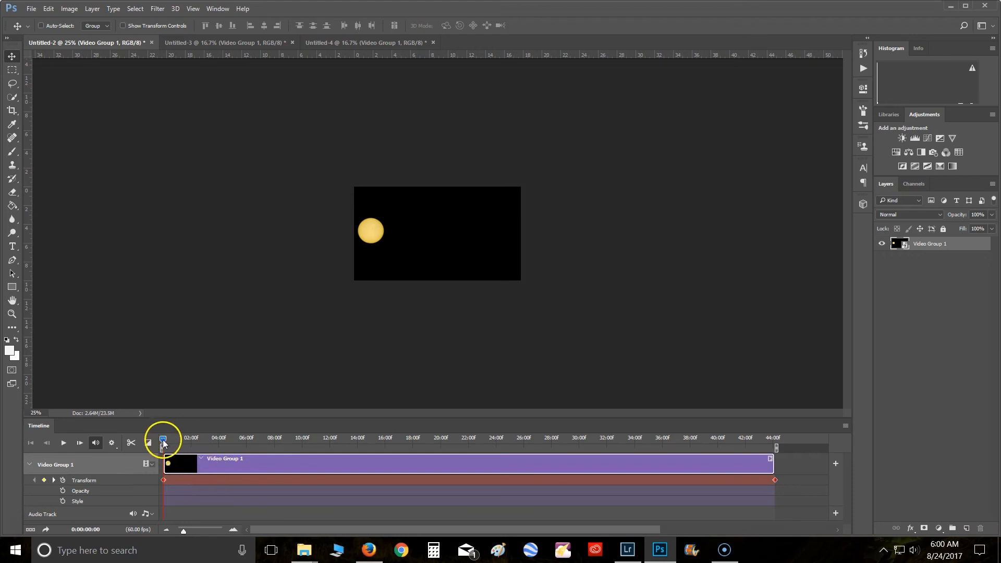
{"action": "mouse_move", "coordinate": [163, 440]}
{"action": "left_mouse_down"}
{"action": "mouse_move", "coordinate": [259, 440]}
{"action": "mouse_move", "coordinate": [156, 440]}
{"action": "left_mouse_up"}
{"action": "left_click", "coordinate": [232, 397]}
{"action": "left_click", "coordinate": [312, 344]}
{"action": "key", "text": "ctrl+t"}
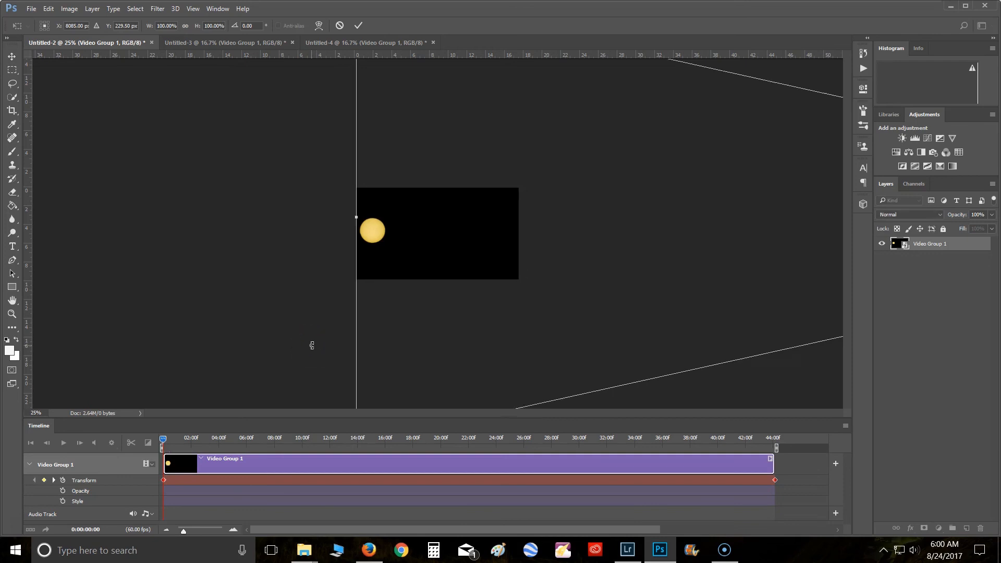
{"action": "key", "text": "ctrl+minus"}
{"action": "key", "text": "ctrl+minus"}
{"action": "key", "text": "ctrl+minus"}
{"action": "key", "text": "ctrl+minus"}
{"action": "key", "text": "ctrl+minus"}
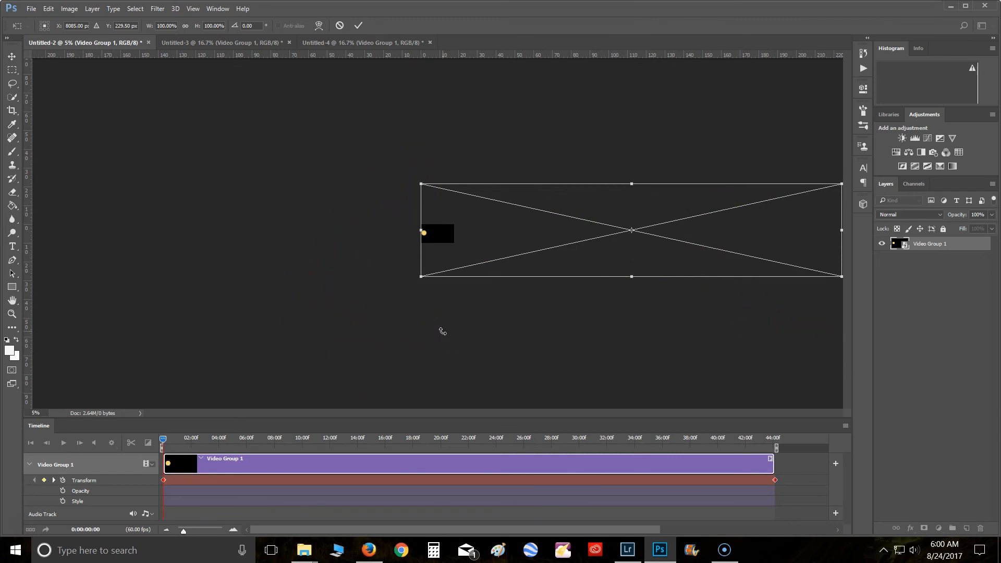
{"action": "scroll", "coordinate": [442, 332], "scroll_direction": "up", "scroll_amount": 6}
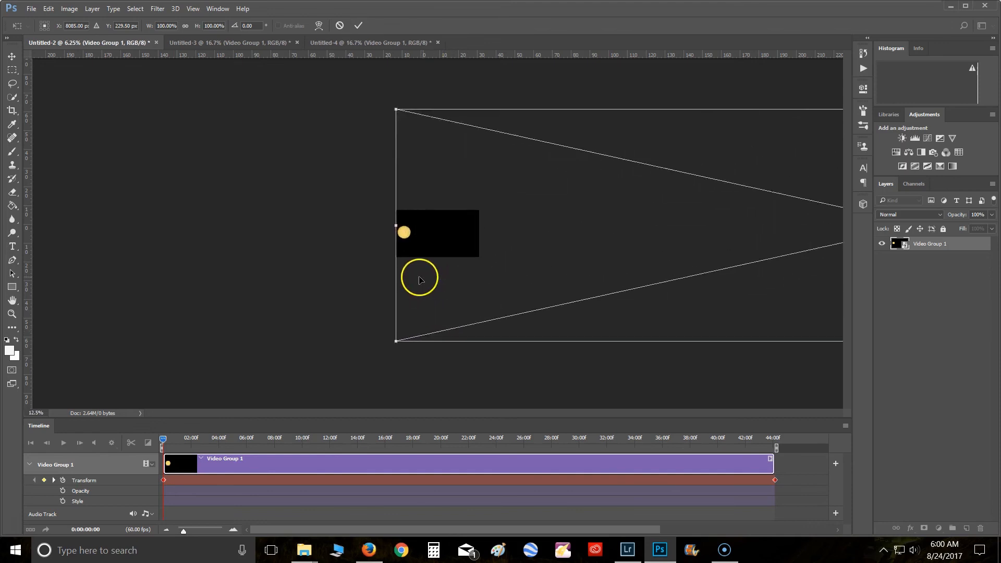
{"action": "scroll", "coordinate": [399, 276], "scroll_direction": "up", "scroll_amount": 1}
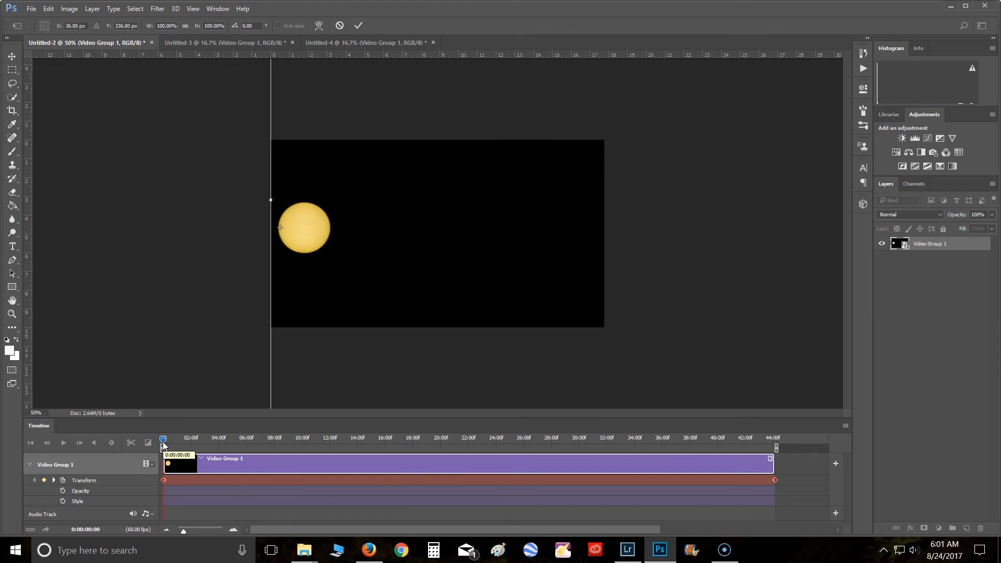
{"action": "key", "text": "Return"}
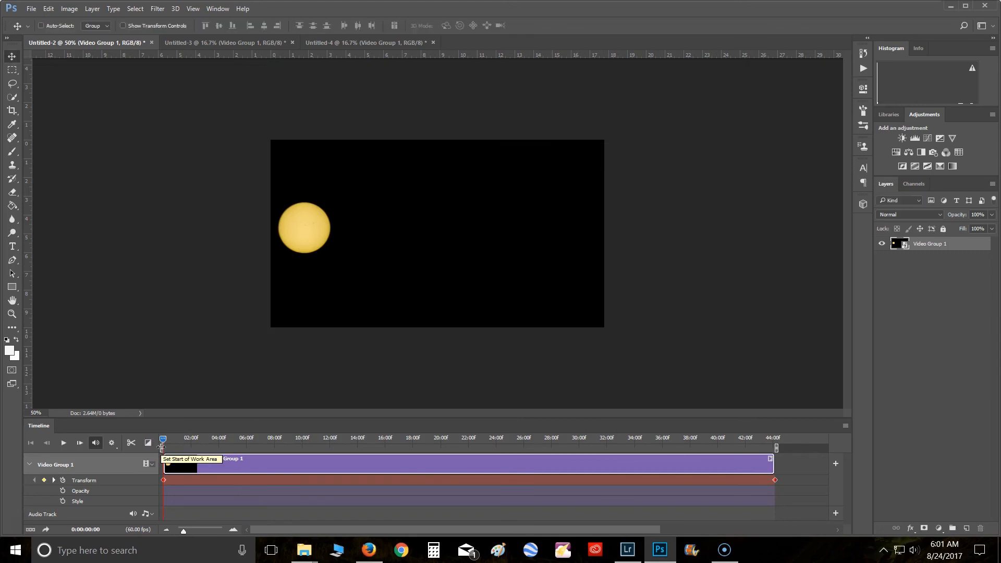
- At the last Transform keyframe, 0:00:44:07, move the clip left to about X -6615 px, Y 360.5 px, bringing its final sun into the canvas
{"action": "left_click", "coordinate": [160, 482]}
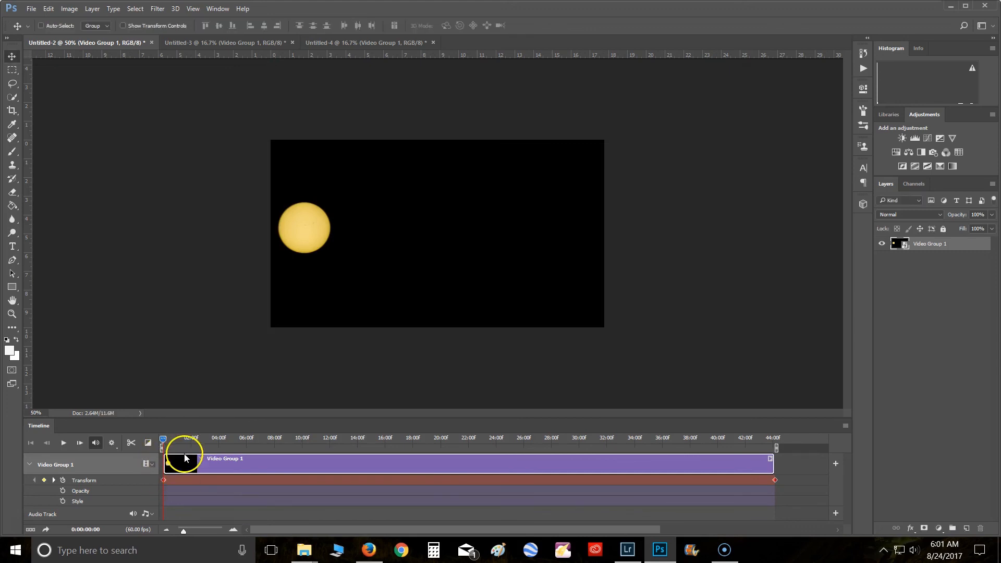
{"action": "left_click_drag", "start_coordinate": [161, 440], "coordinate": [212, 438]}
{"action": "left_click_drag", "start_coordinate": [312, 437], "coordinate": [775, 477]}
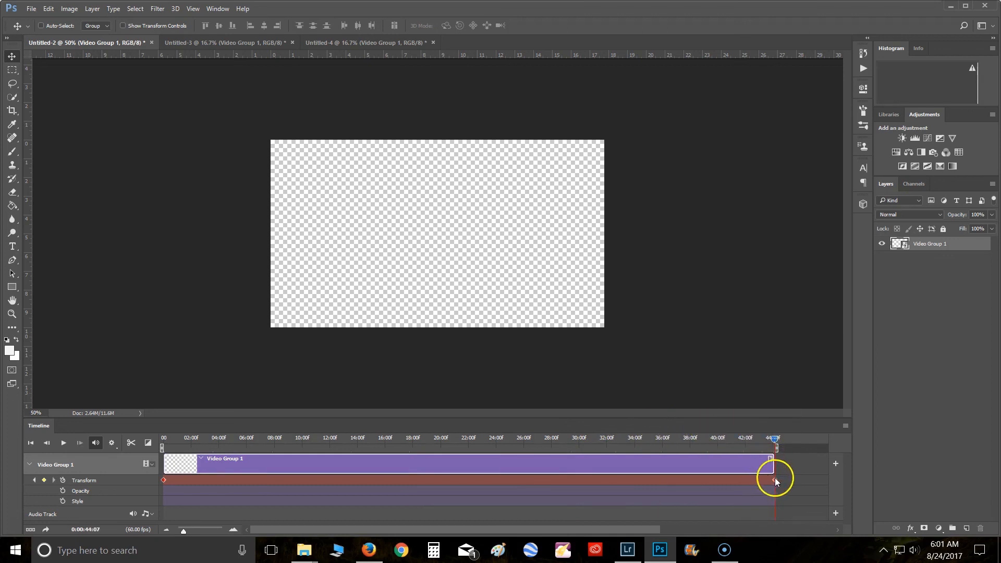
{"action": "left_click", "coordinate": [774, 480]}
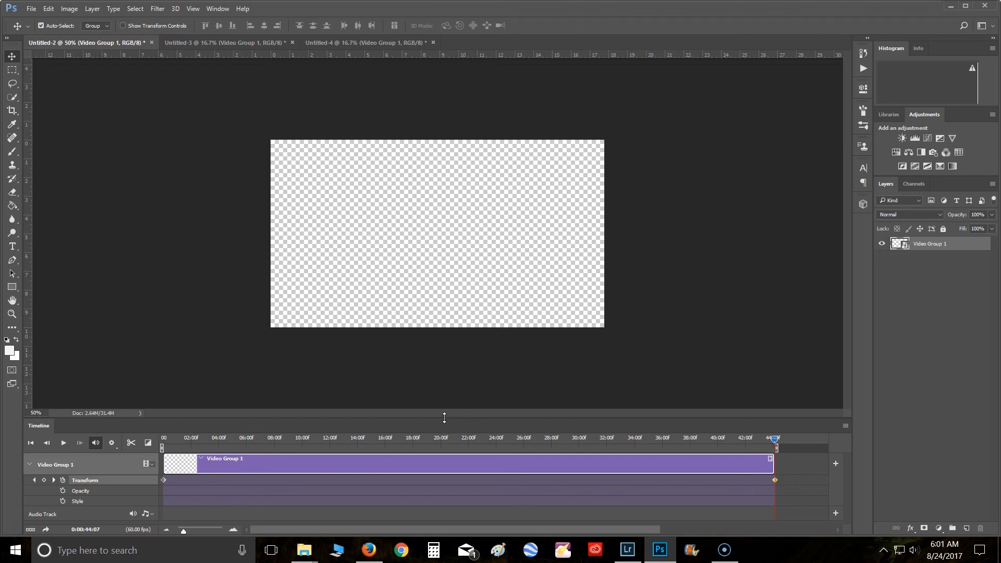
{"action": "key", "text": "ctrl+t"}
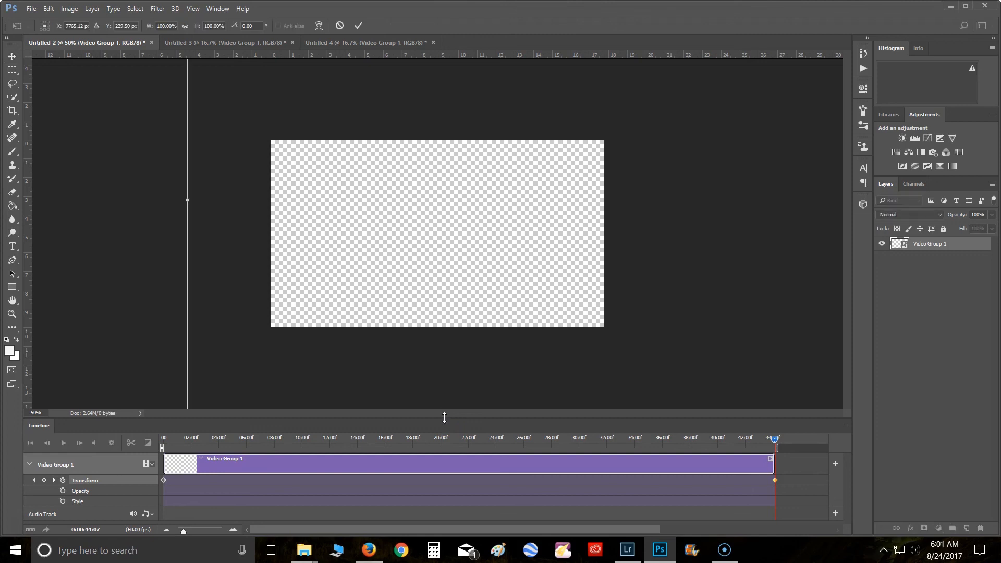
{"action": "key", "text": "ctrl+minus"}
{"action": "key", "text": "ctrl+minus"}
{"action": "key", "text": "ctrl+minus"}
{"action": "key", "text": "ctrl+minus"}
{"action": "key", "text": "ctrl+minus"}
{"action": "key", "text": "ctrl+minus"}
{"action": "key", "text": "ctrl+minus"}
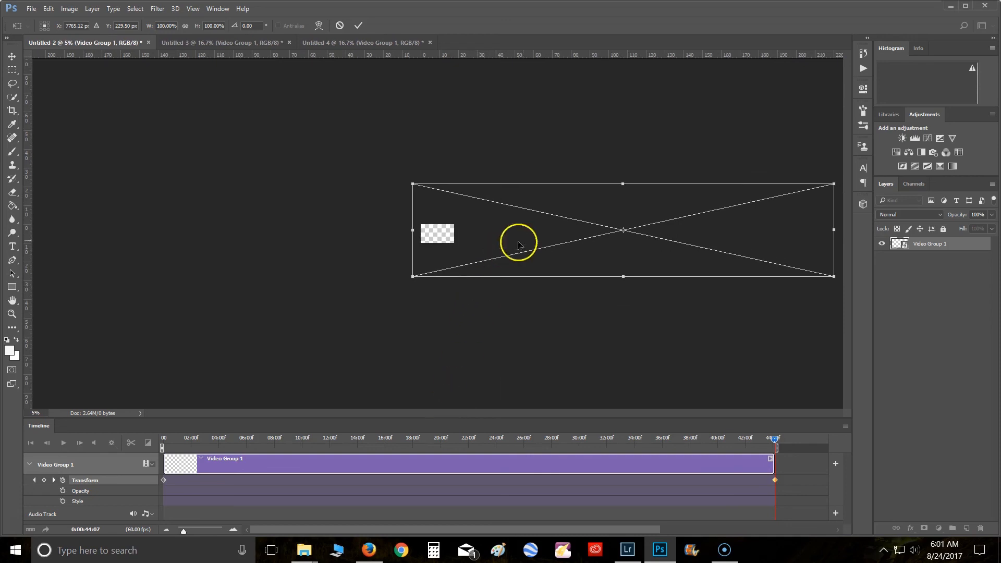
{"action": "left_click_drag", "start_coordinate": [588, 236], "coordinate": [213, 239]}
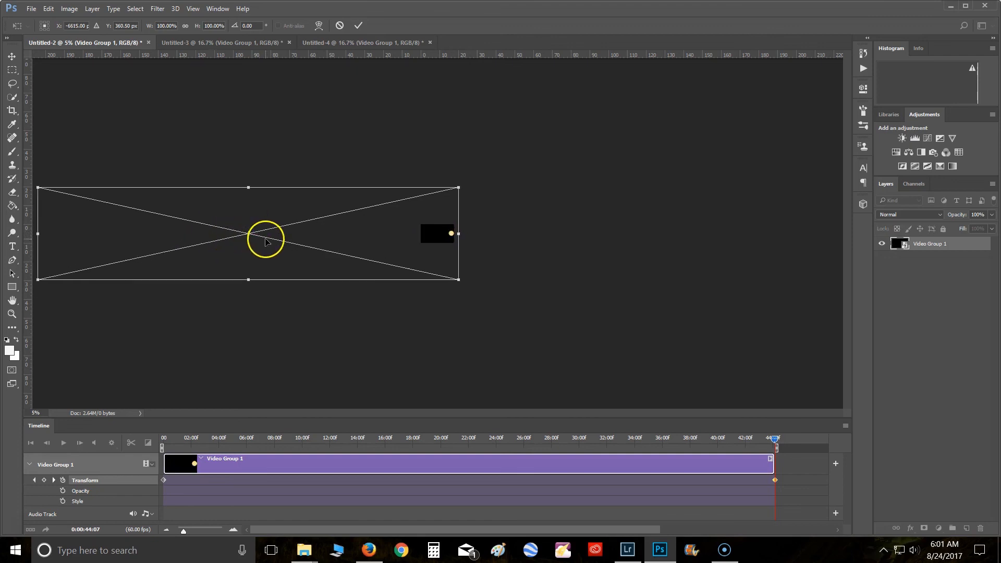
- Nudge the clip farther left until the whole sun sits inside the canvas's right edge, apply it, and scrub back to 0:00:00:00
{"action": "scroll", "coordinate": [438, 233], "scroll_direction": "up", "scroll_amount": 6}
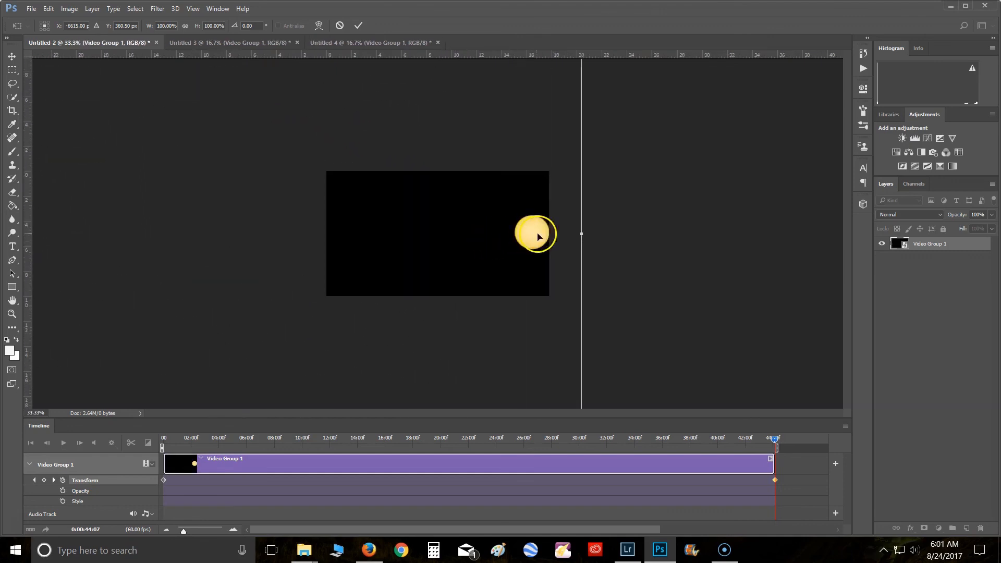
{"action": "left_click_drag", "start_coordinate": [284, 272], "coordinate": [273, 276]}
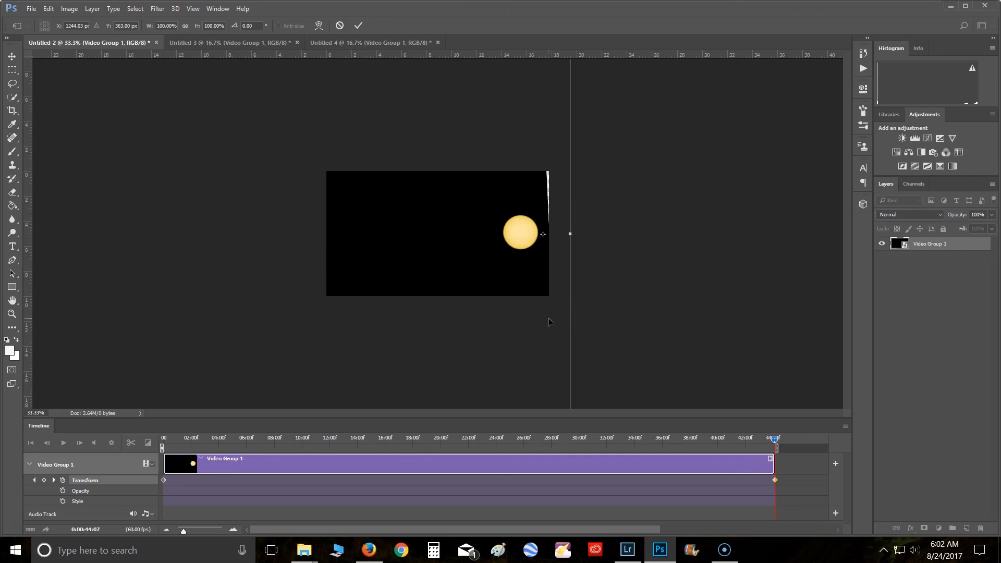
{"action": "key", "text": "Return"}
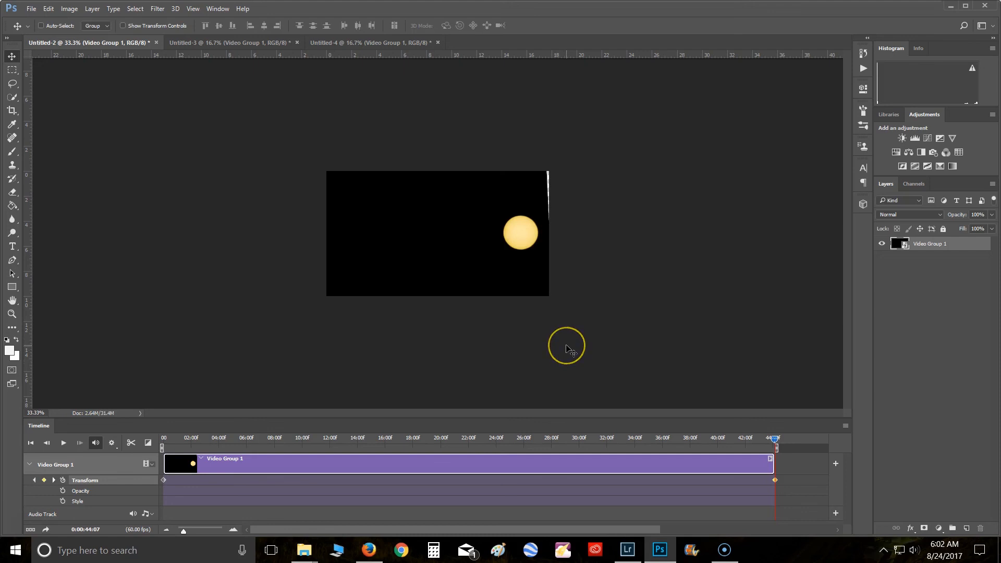
{"action": "key", "text": "ctrl+0"}
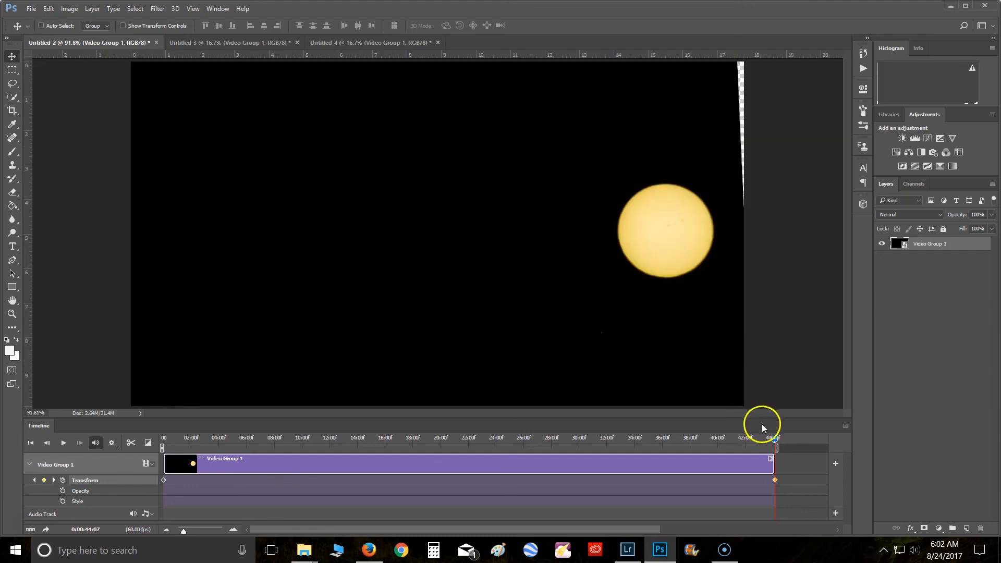
{"action": "left_click_drag", "start_coordinate": [774, 439], "coordinate": [148, 449]}
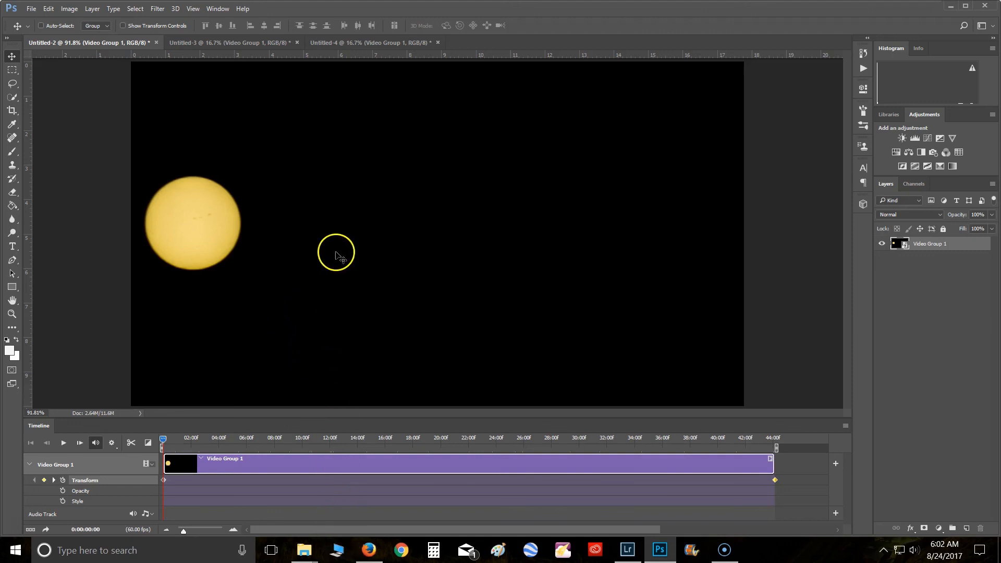
- Set up a video render export with the file name sun lapse, and dismiss the settings without rendering
{"action": "left_click", "coordinate": [30, 9]}
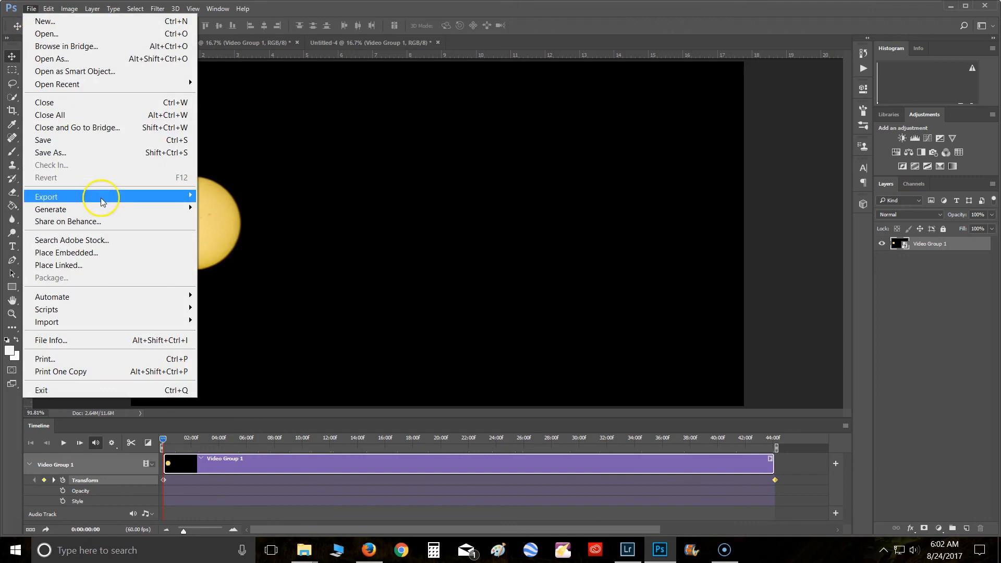
{"action": "mouse_move", "coordinate": [94, 197]}
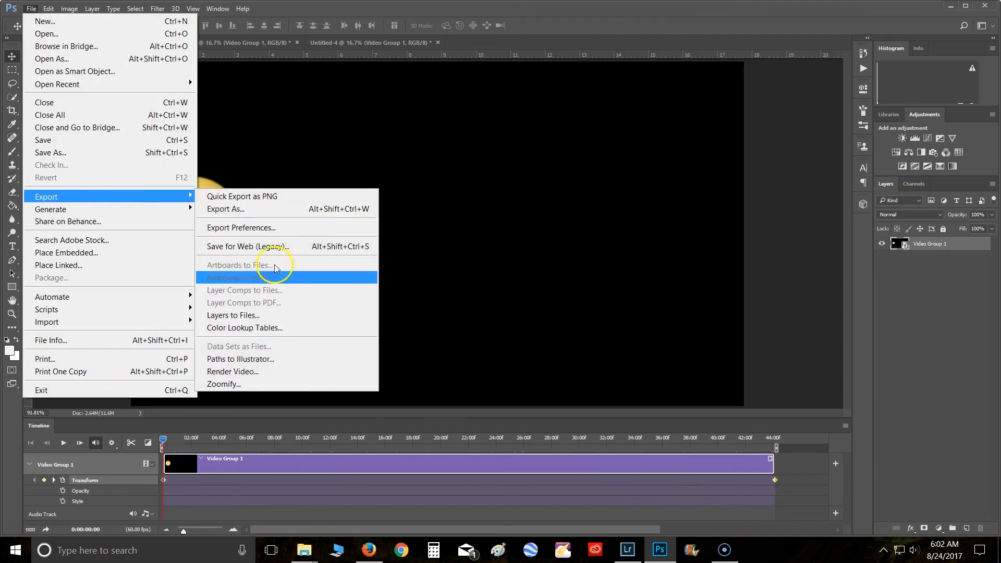
{"action": "left_click", "coordinate": [292, 372]}
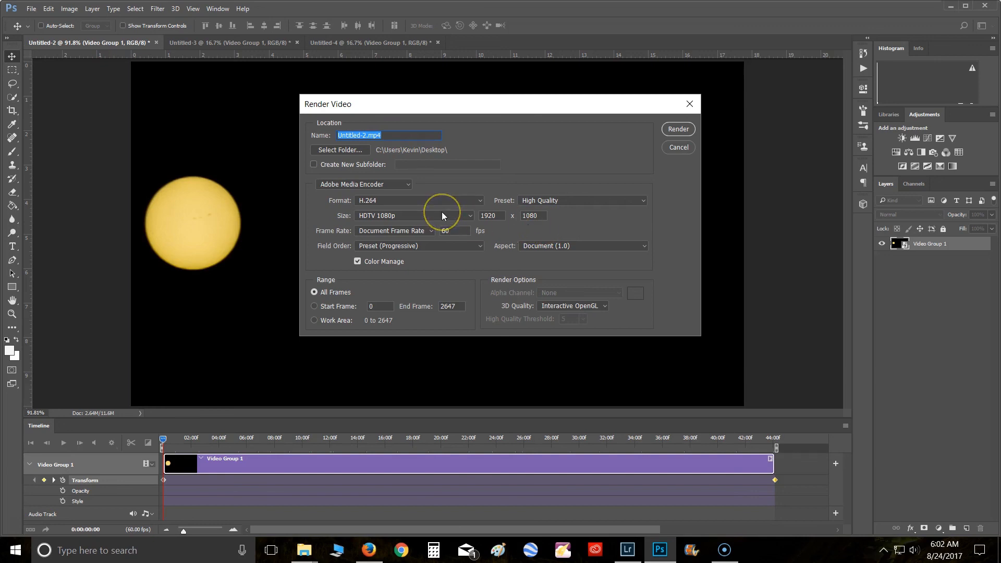
{"action": "type", "text": "sun lapse"}
{"action": "left_click", "coordinate": [692, 108]}
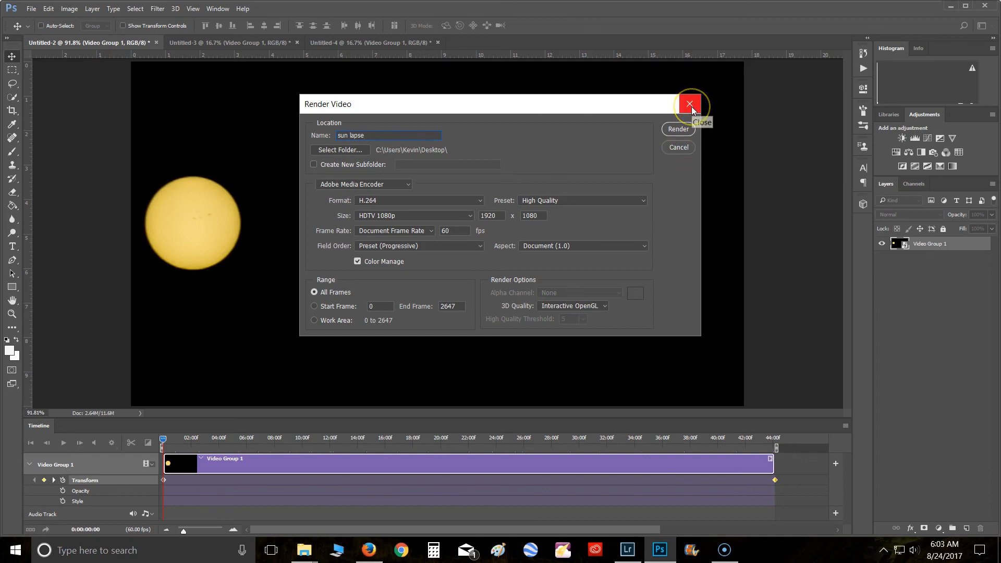
{"action": "left_click", "coordinate": [572, 178]}
- Switch to the demonstration folder in File Explorer and play the Eclipse Time Lapse Final 720p video
{"action": "left_click", "coordinate": [305, 550]}
{"action": "left_click", "coordinate": [324, 495]}
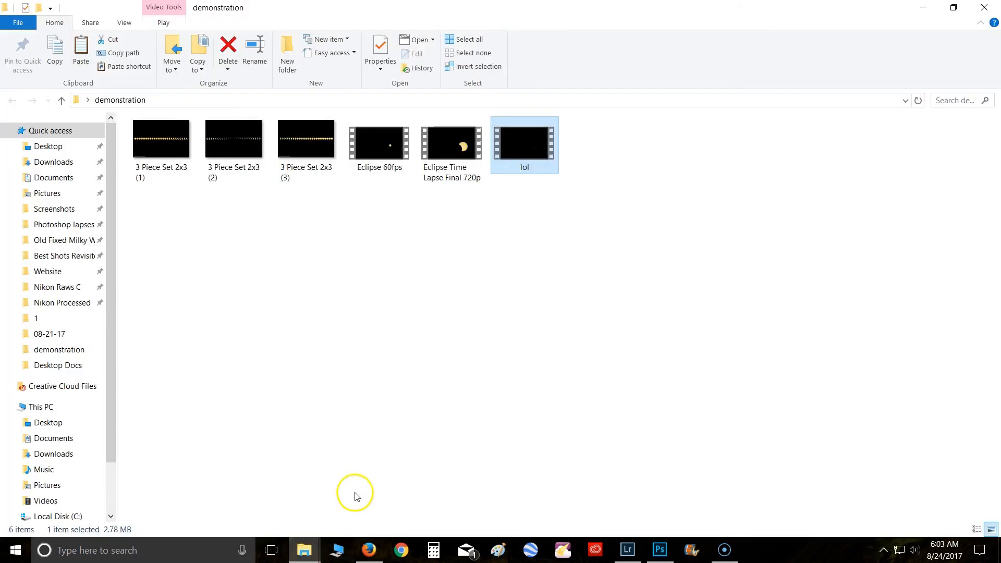
{"action": "double_click", "coordinate": [445, 149]}
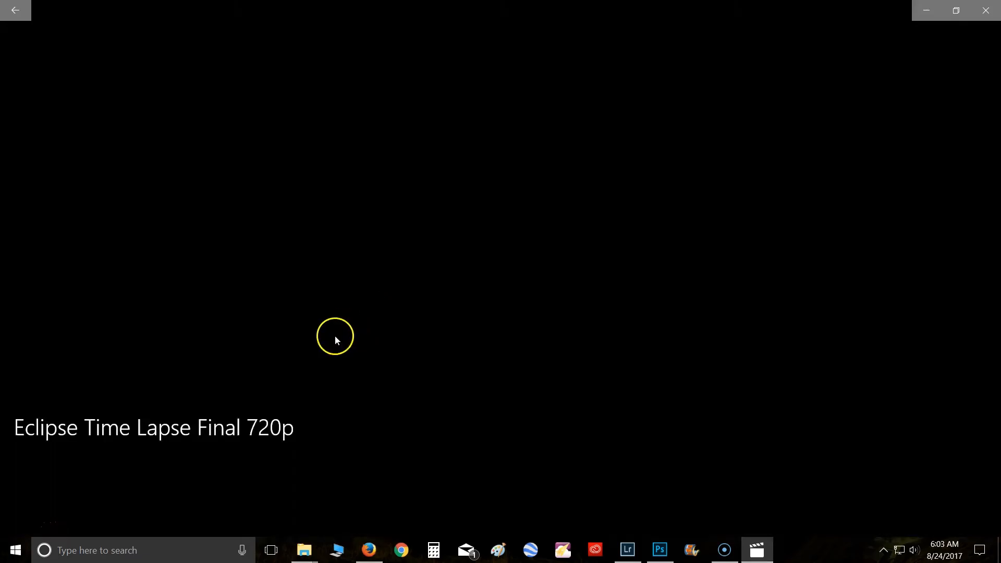